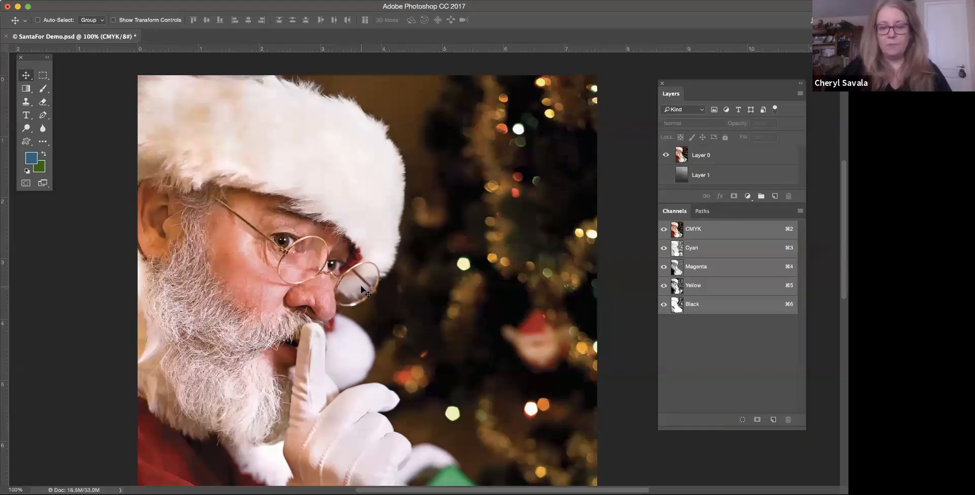
Examine the edges of the fur cuff, gloved hand and hat pompom in the Santa photo at 400% zoom
scroll(437, 284, "down", 5)
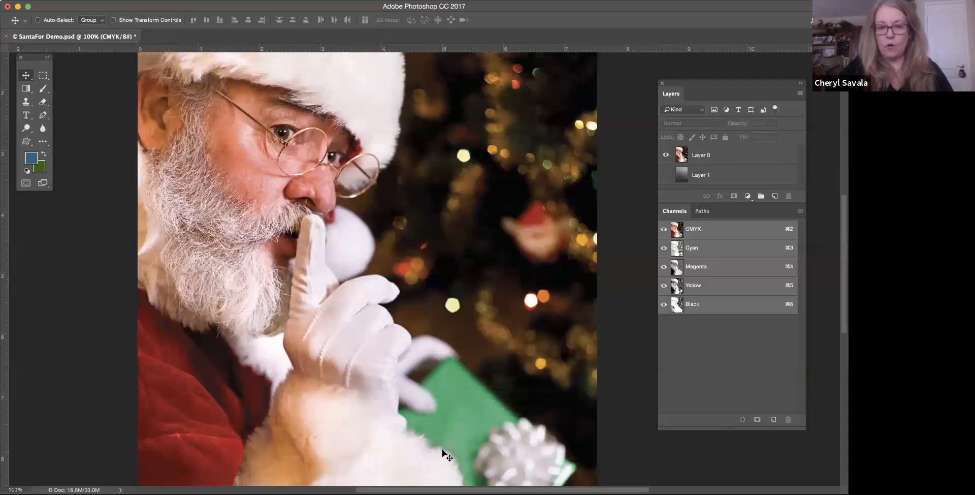
key("super")
key("super+equal")
key("super+equal")
key("super+equal")
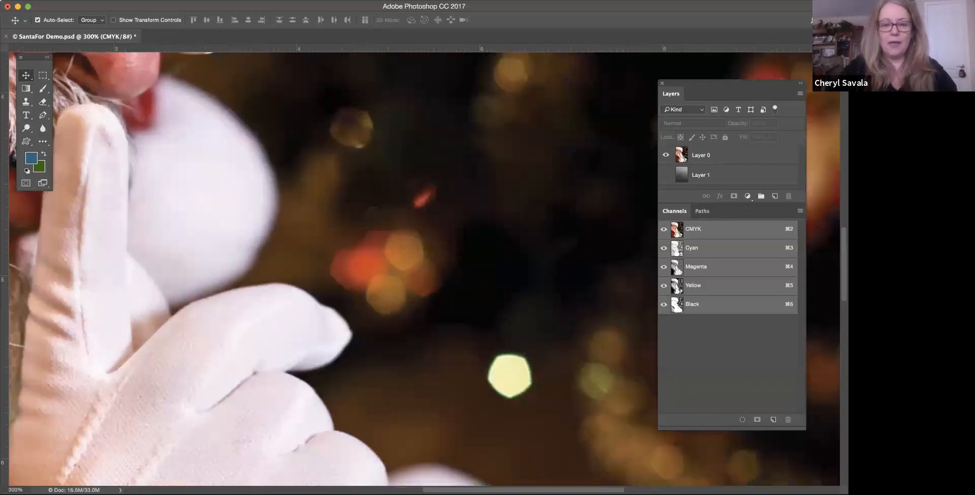
scroll(405, 291, "down", 10)
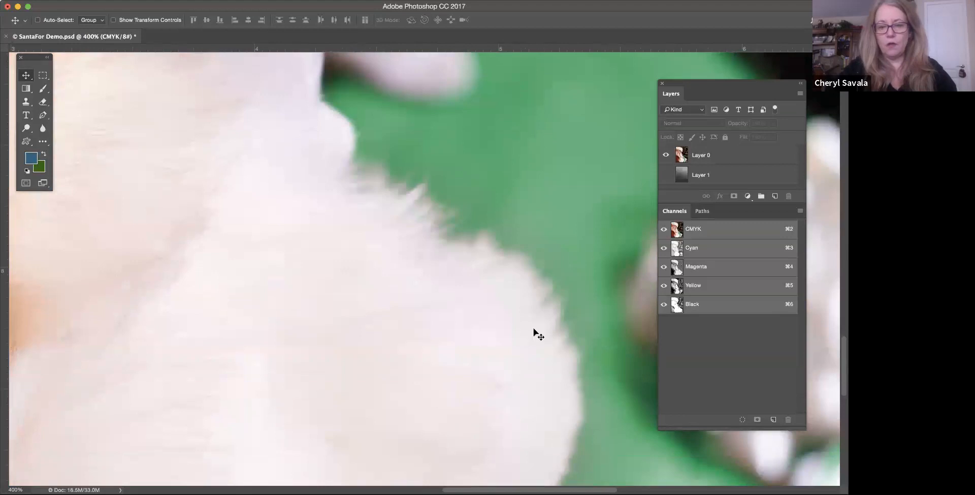
scroll(340, 207, "up", 10)
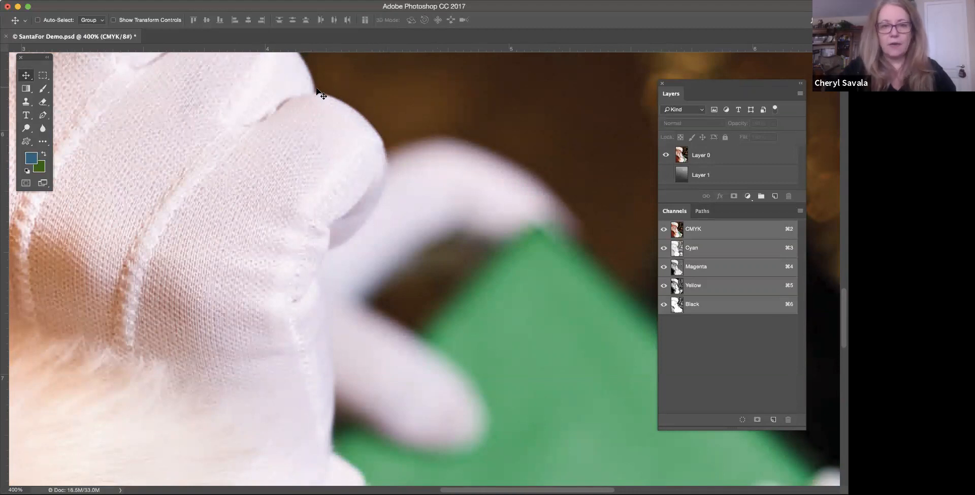
scroll(320, 94, "up", 2)
scroll(320, 94, "left", 3)
scroll(378, 109, "up", 5)
scroll(379, 110, "left", 1)
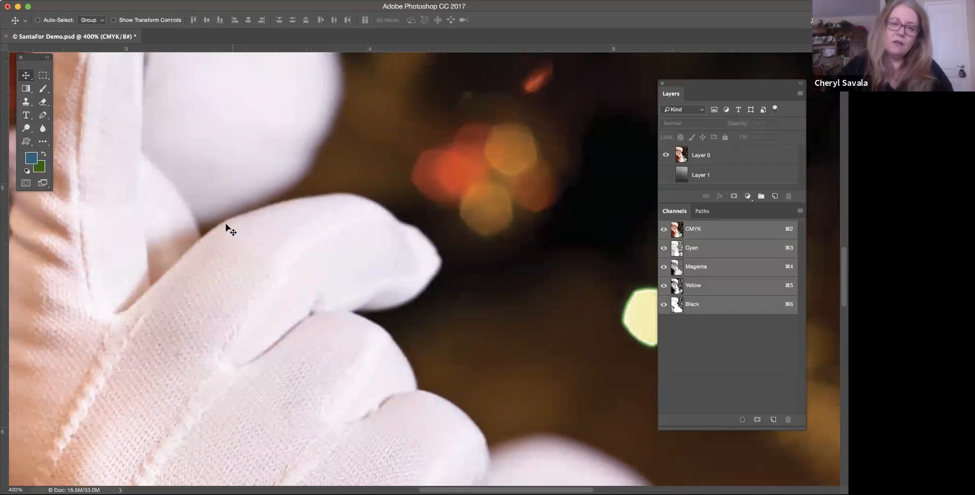
scroll(161, 285, "up", 1)
scroll(157, 281, "up", 10)
scroll(157, 281, "left", 3)
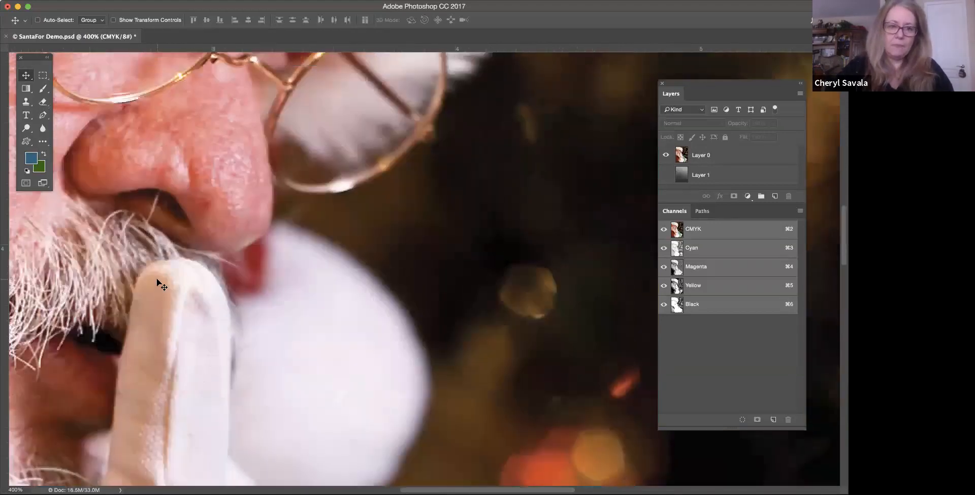
scroll(186, 218, "right", 1)
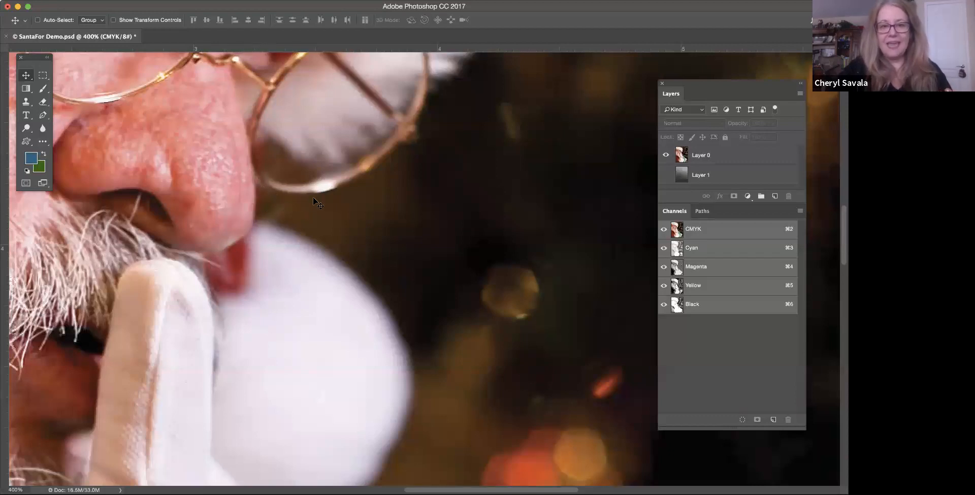
Inspect the rim of the glasses and the furry outline of Santa's hat against the background up close
scroll(429, 72, "up", 3)
scroll(428, 72, "right", 2)
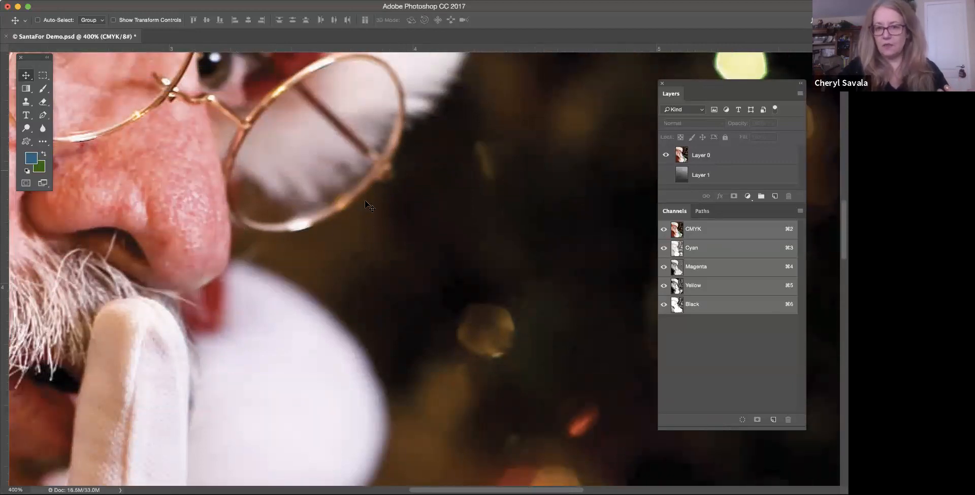
scroll(294, 224, "up", 15)
scroll(341, 174, "right", 2)
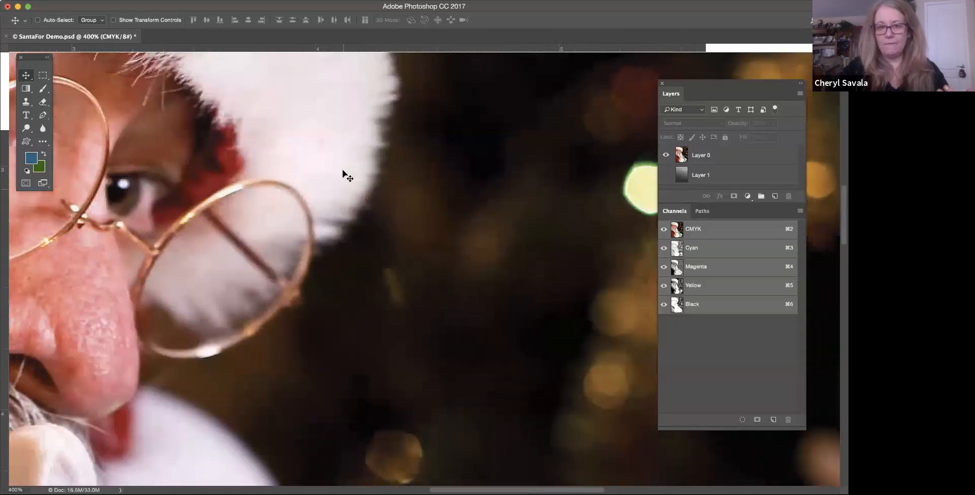
scroll(343, 173, "up", 10)
scroll(343, 173, "left", 3)
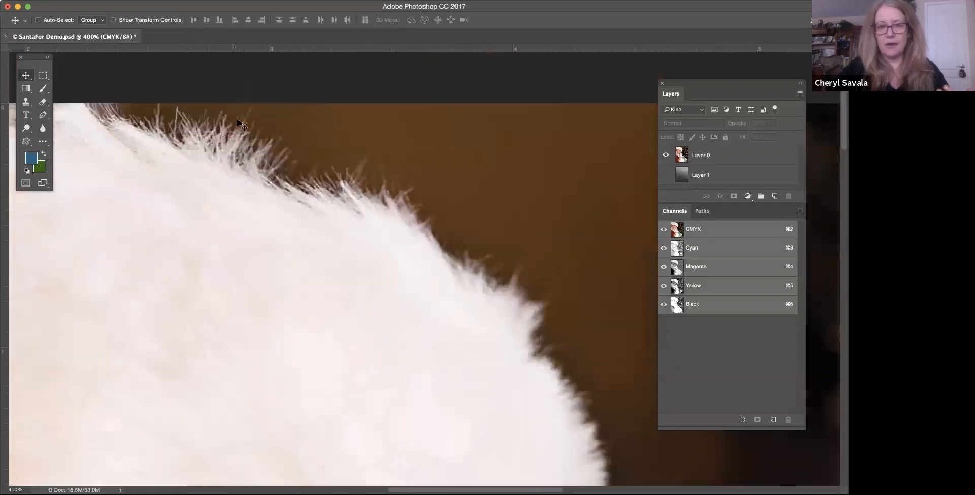
scroll(274, 173, "down", 3)
scroll(274, 173, "left", 1)
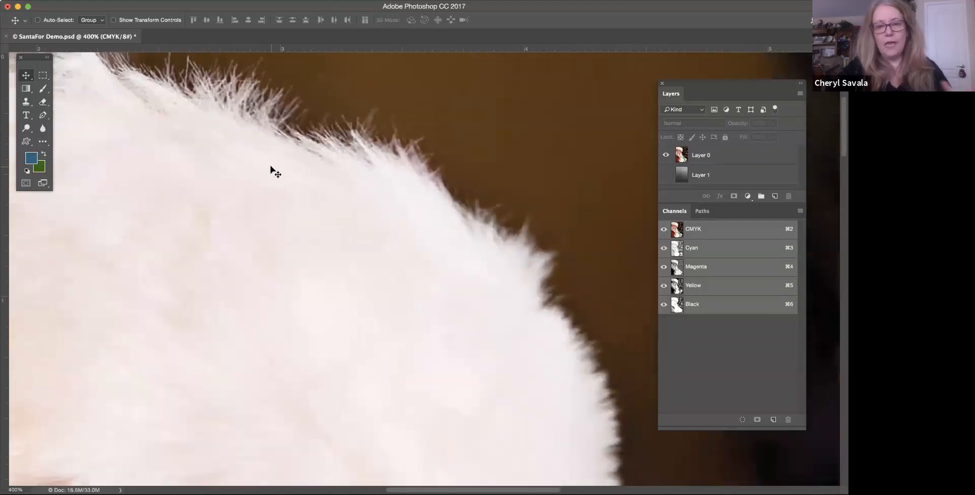
key("super+minus")
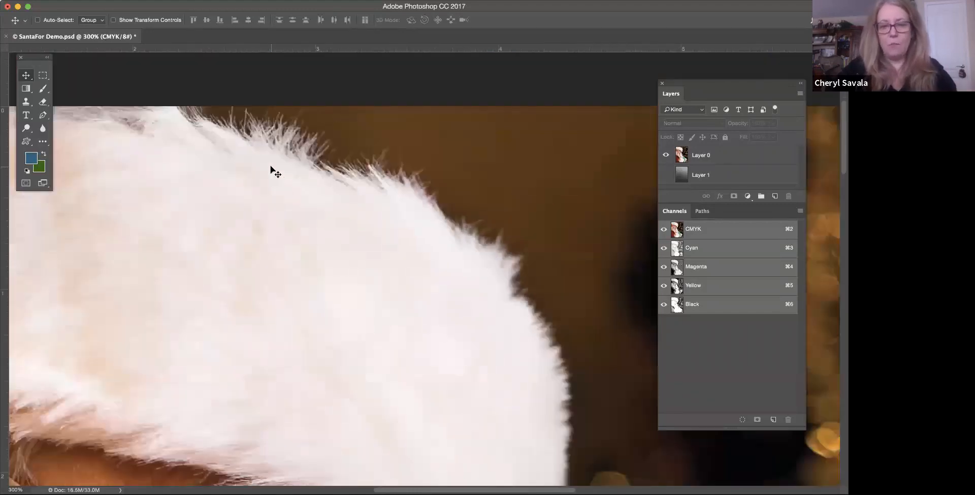
scroll(274, 173, "up", 3)
scroll(274, 173, "right", 1)
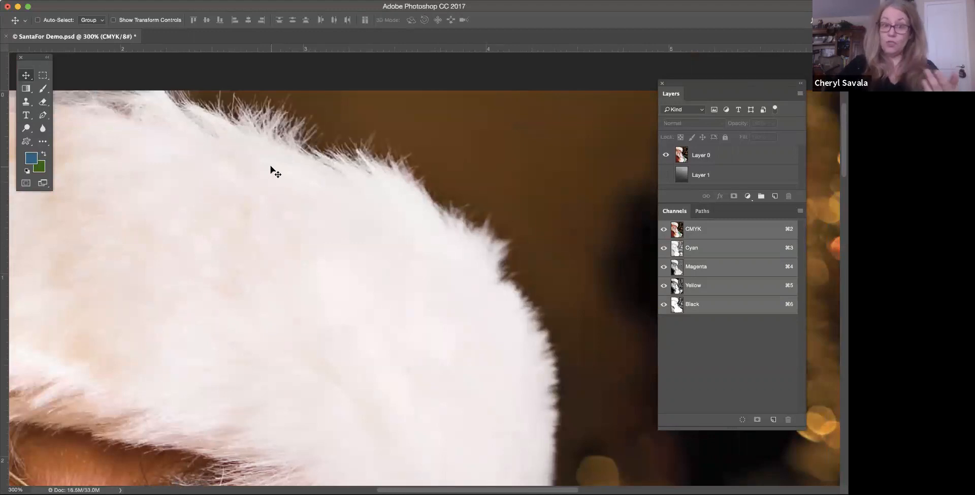
Compare the soft fur edge of the hat with the smoother outlines of the glasses, pompom and glove at 300% zoom
scroll(272, 168, "down", 20)
scroll(271, 168, "left", 1)
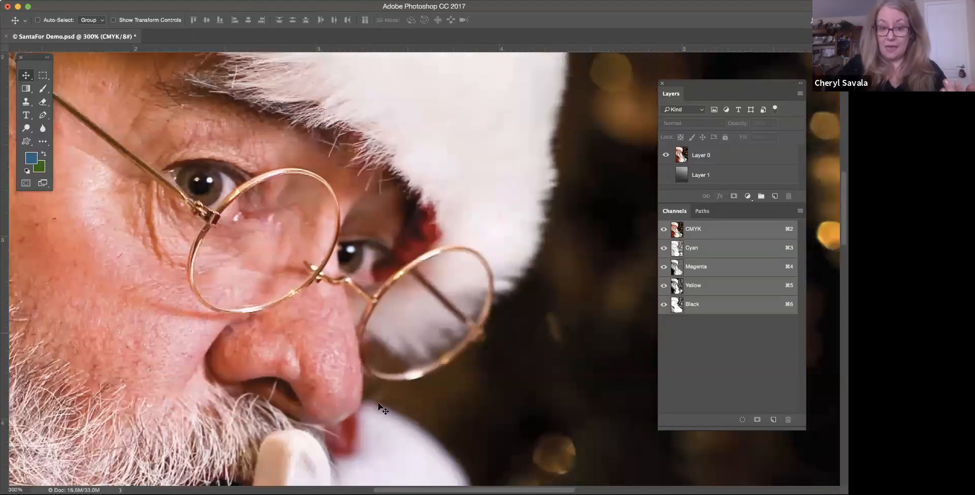
scroll(333, 419, "down", 10)
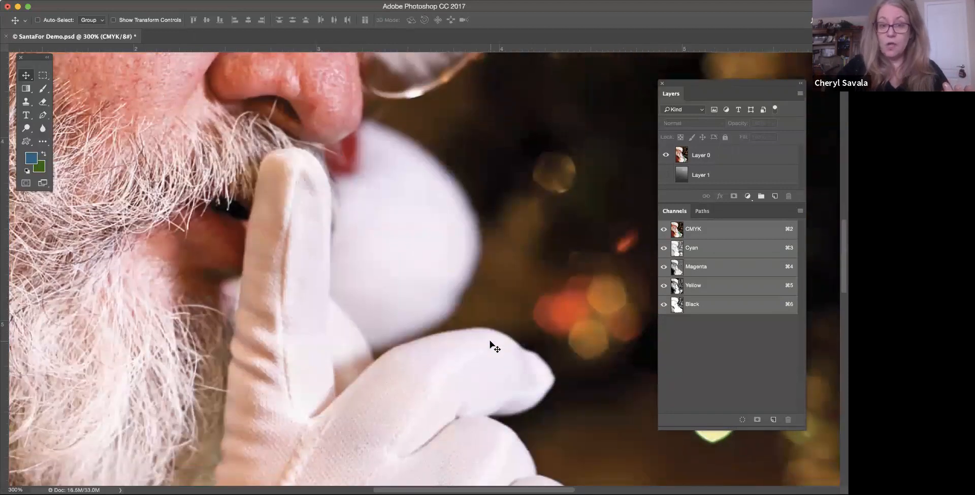
scroll(492, 345, "up", 10)
scroll(491, 345, "right", 4)
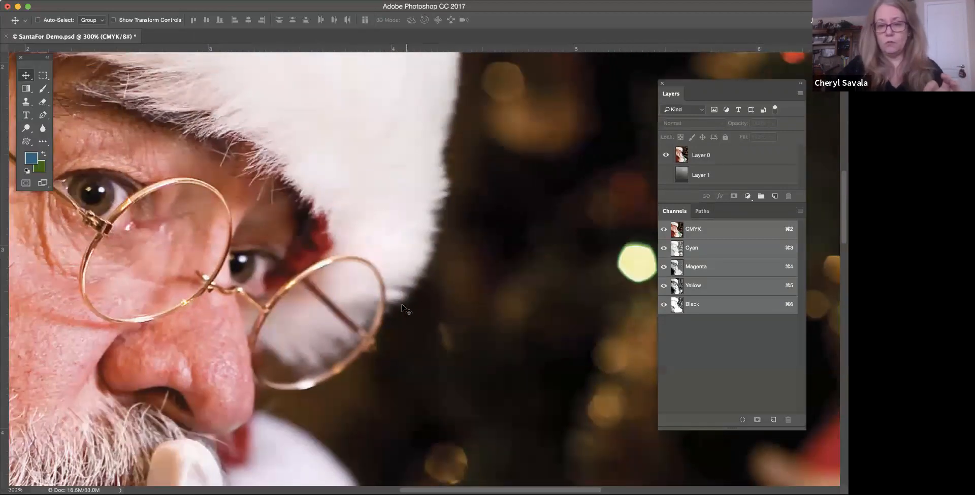
scroll(441, 187, "up", 10)
scroll(441, 187, "left", 2)
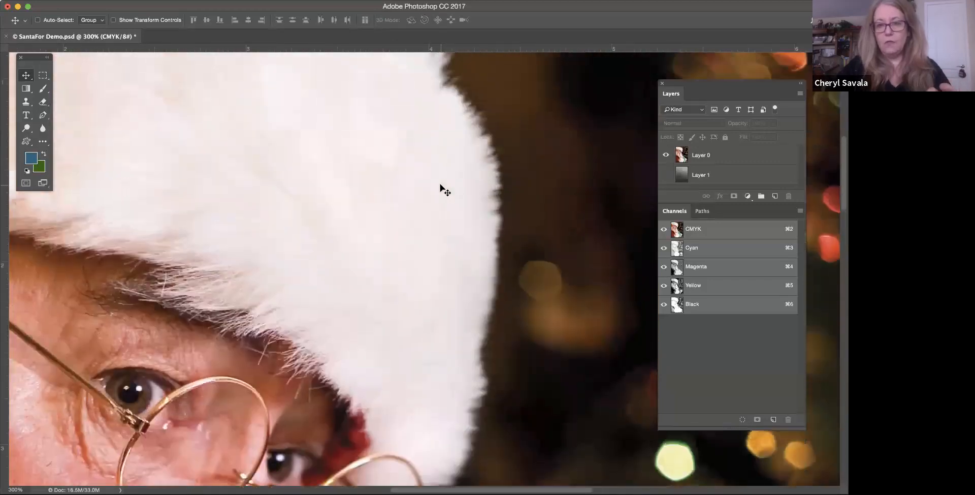
scroll(440, 188, "up", 1)
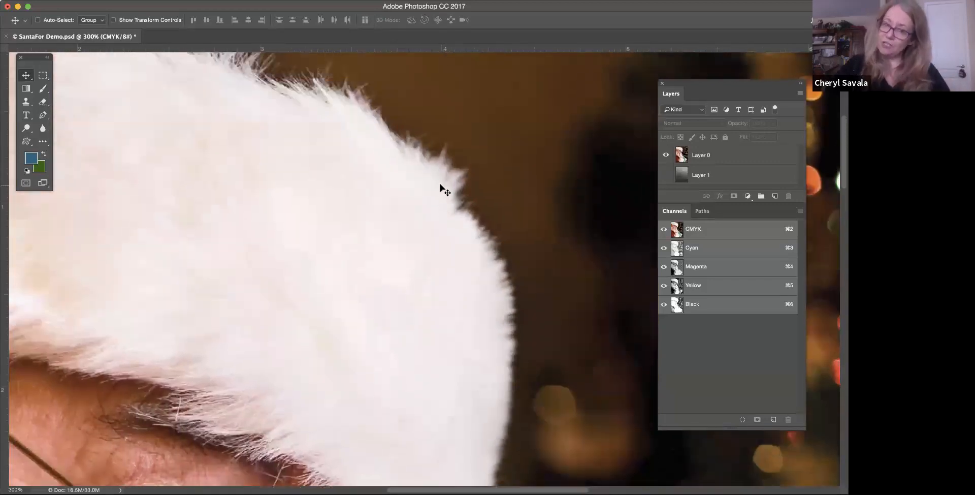
scroll(384, 182, "up", 2)
scroll(384, 182, "left", 1)
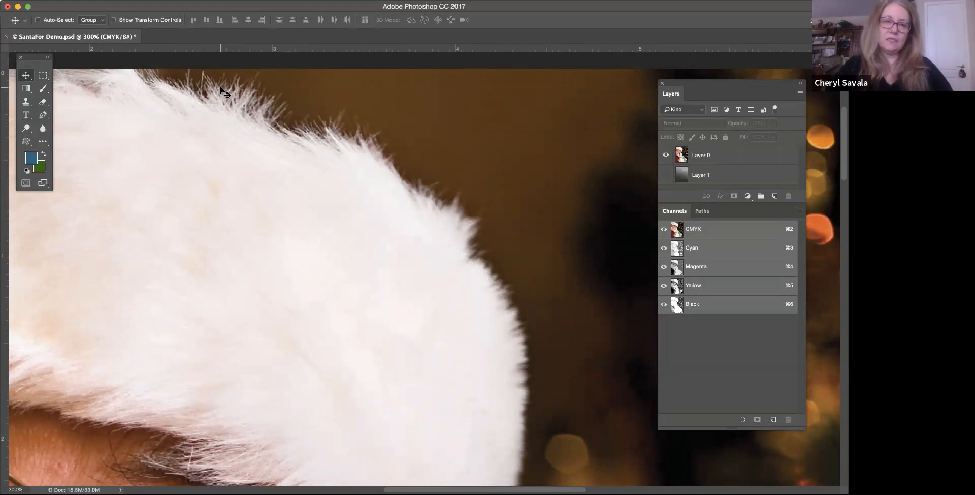
Trace Santa's outline from the hat fur down to the sleeve cuff and back up, checking where the edges are hairy or blurred
scroll(323, 132, "down", 2)
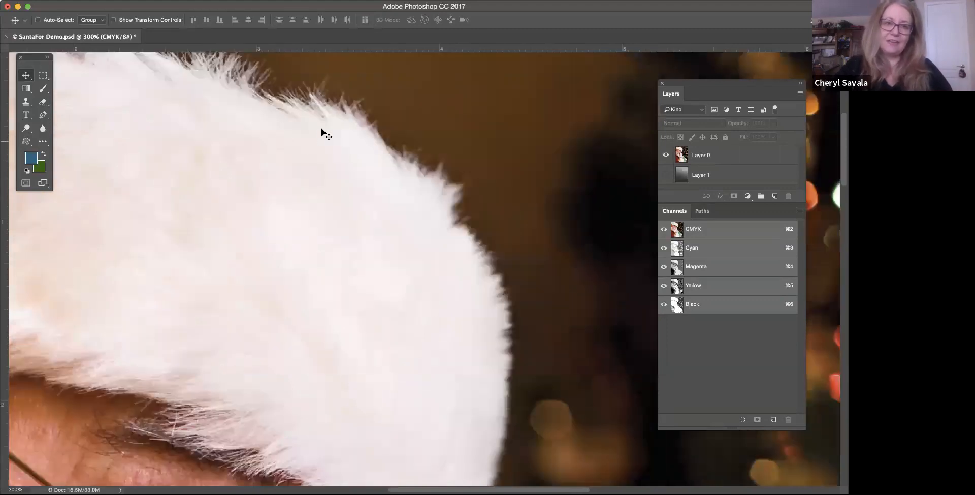
scroll(353, 161, "down", 2)
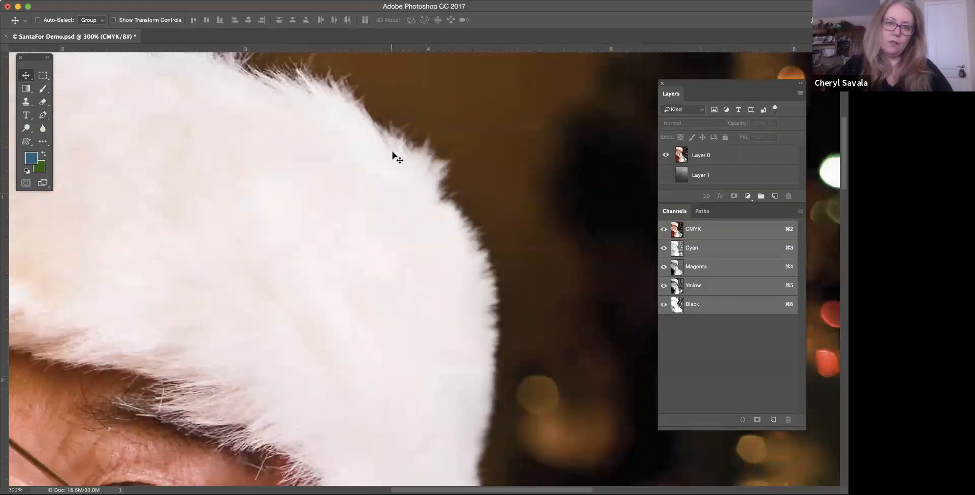
scroll(485, 284, "down", 10)
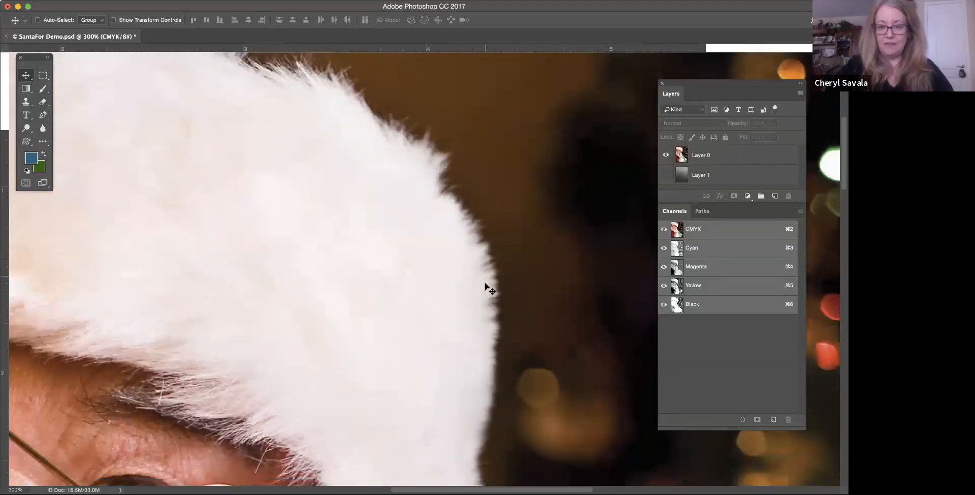
scroll(486, 285, "down", 9)
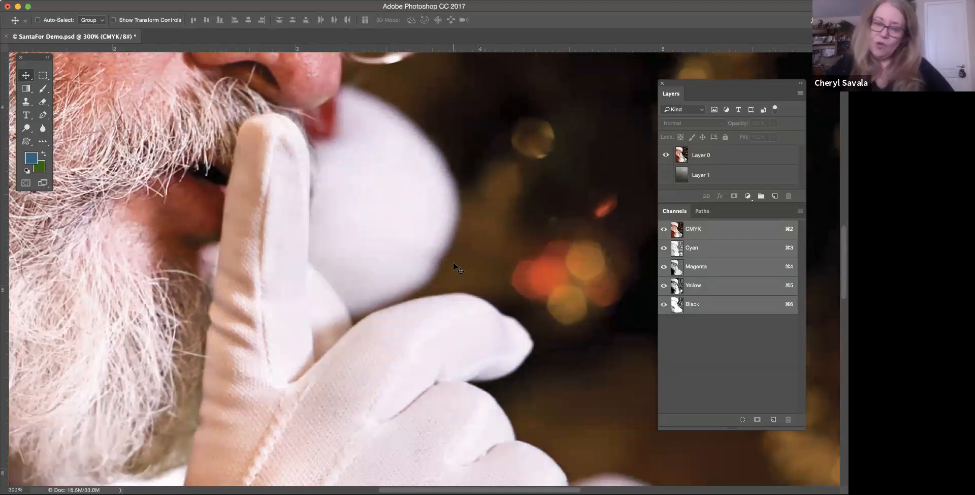
scroll(453, 261, "down", 14)
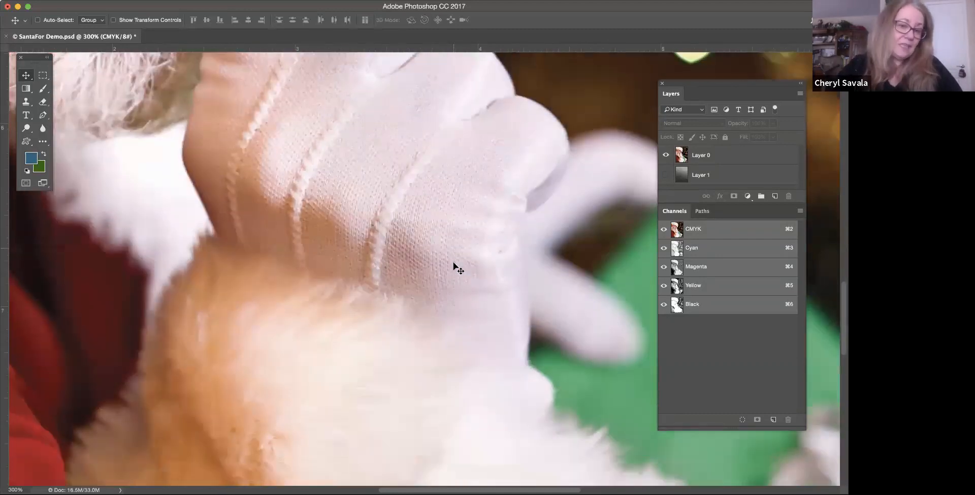
scroll(455, 265, "down", 7)
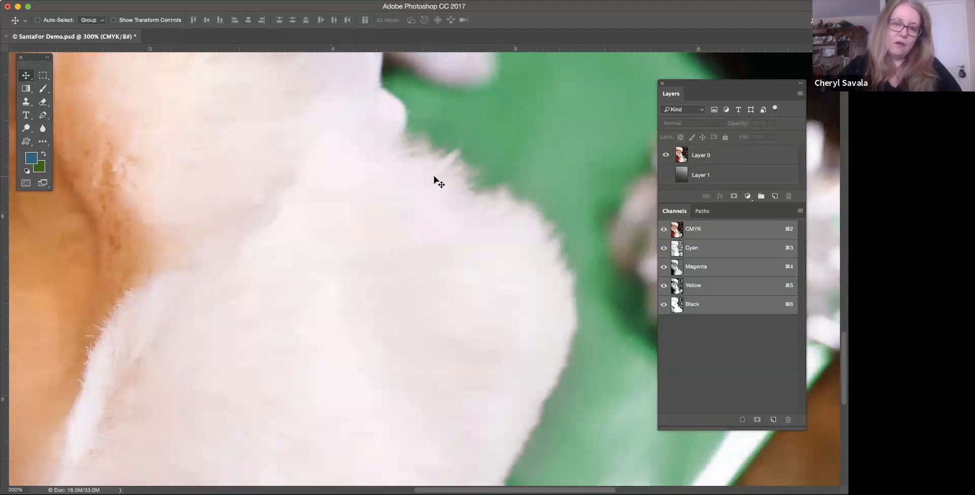
scroll(521, 311, "up", 15)
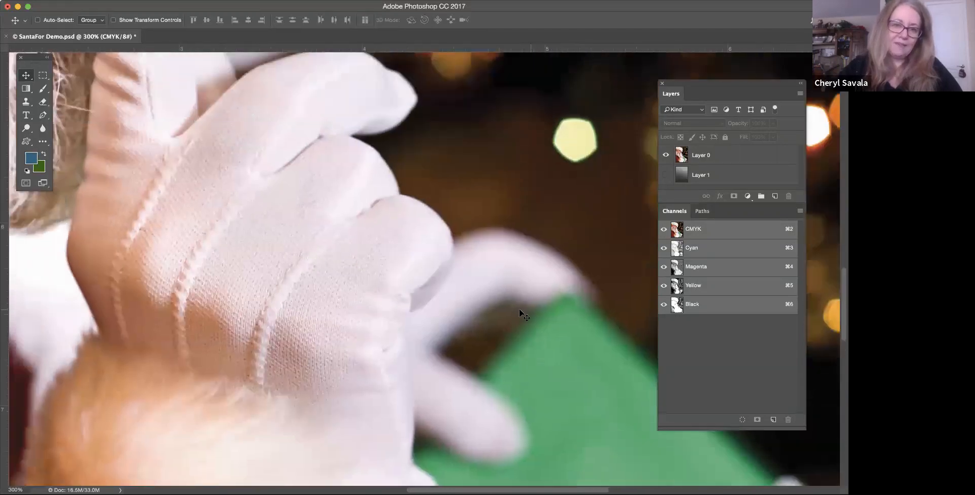
scroll(520, 311, "up", 6)
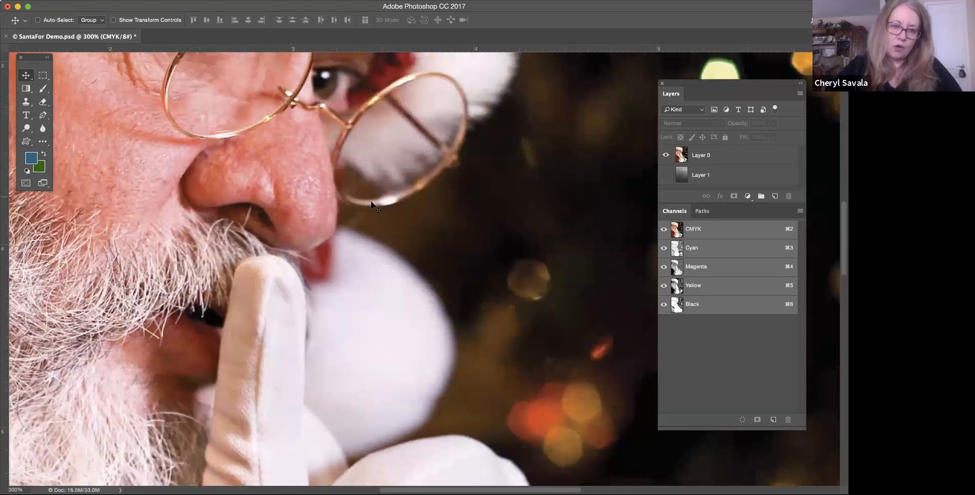
scroll(301, 251, "up", 5)
scroll(301, 252, "right", 3)
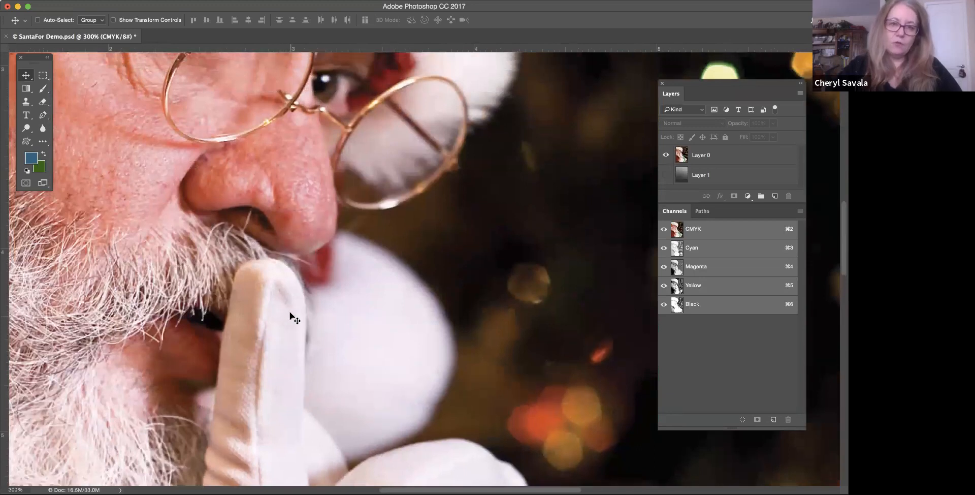
scroll(419, 169, "up", 10)
scroll(418, 169, "left", 3)
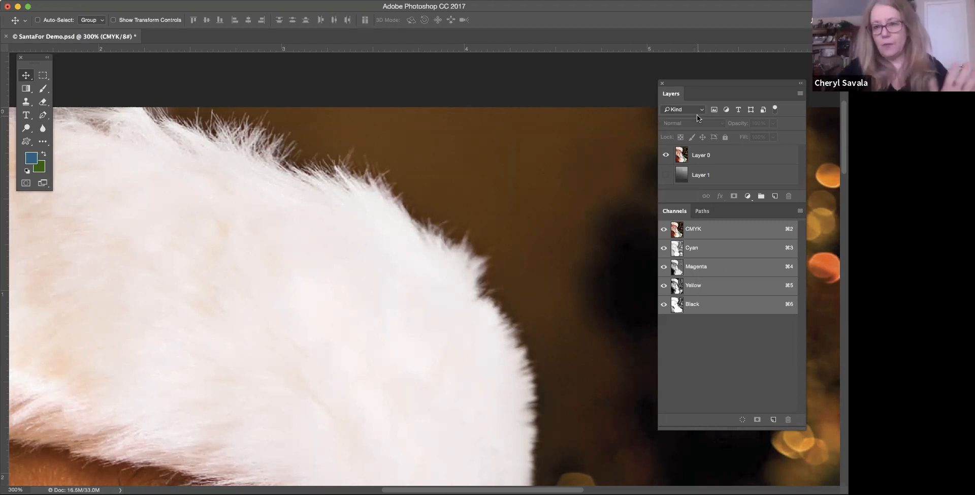
View the Cyan channel alone at 100% and examine how Santa's outline separates from the background
left_click_drag(683, 83, 591, 65)
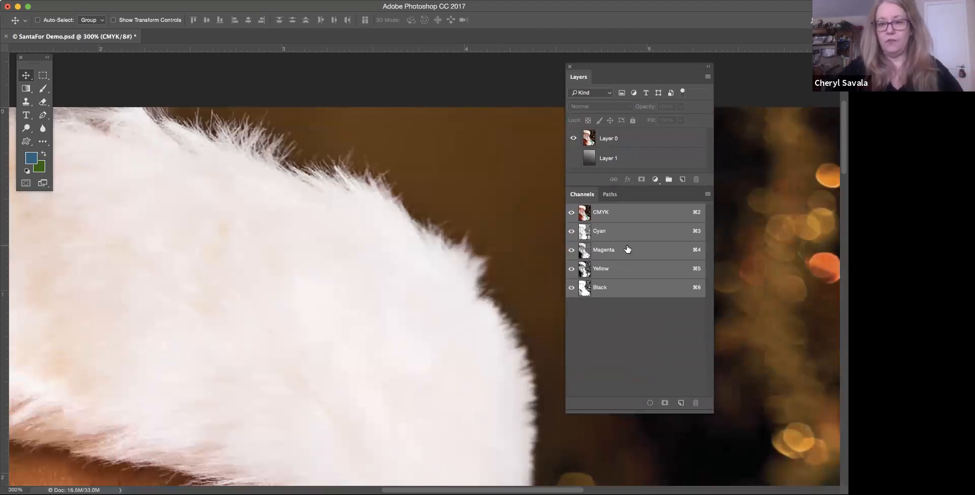
left_click(635, 233)
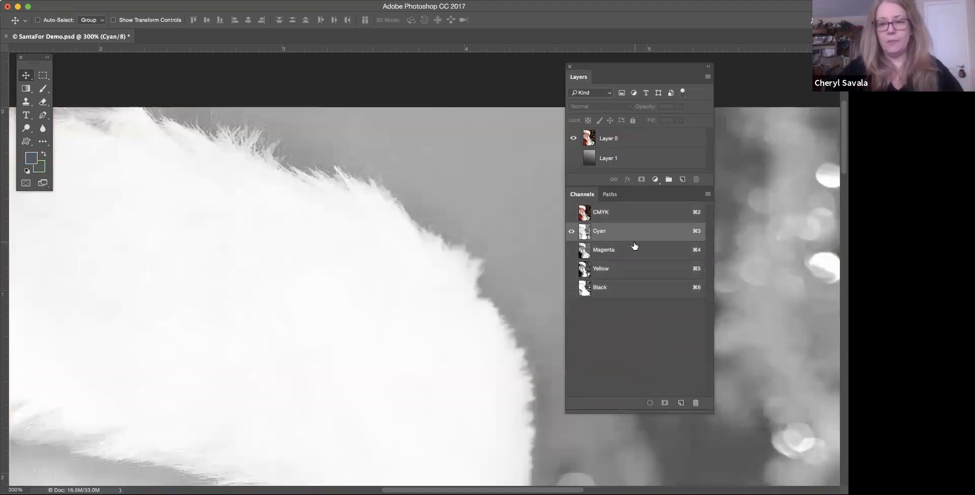
key("super+minus")
key("super+minus")
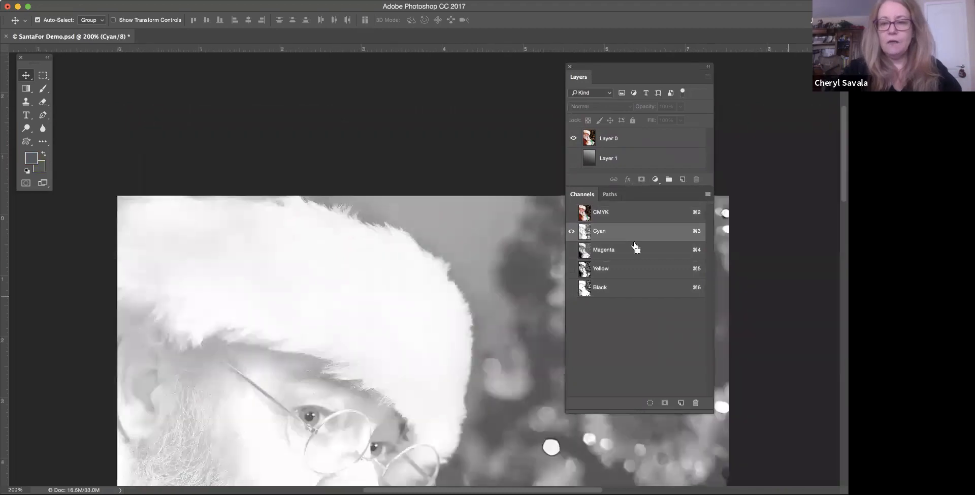
scroll(455, 296, "down", 10)
scroll(454, 296, "right", 4)
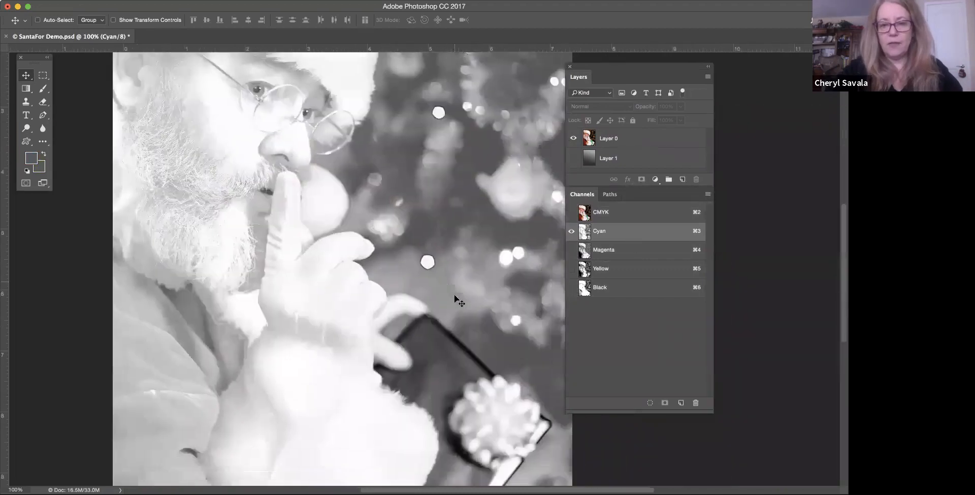
View the Magenta and Yellow channels in turn, comparing the contrast of hat, glove and cuff against the background
left_click(637, 254)
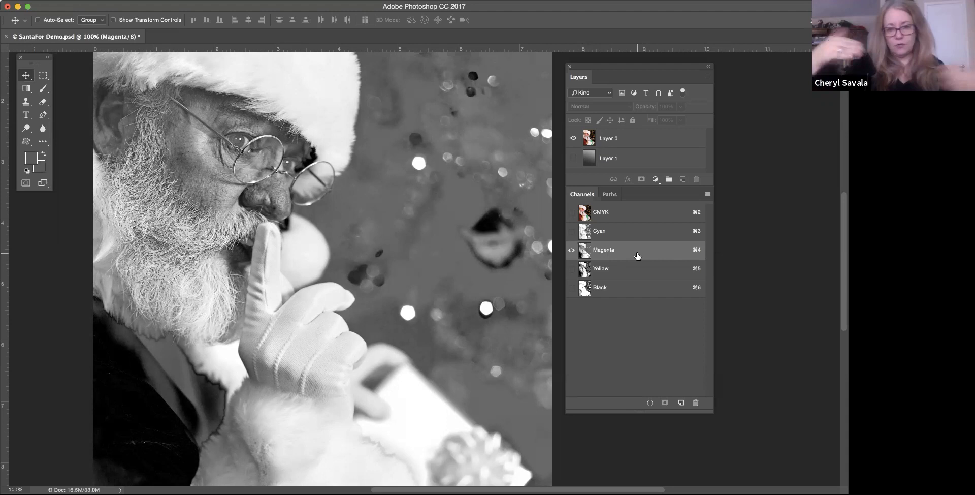
left_click(595, 270)
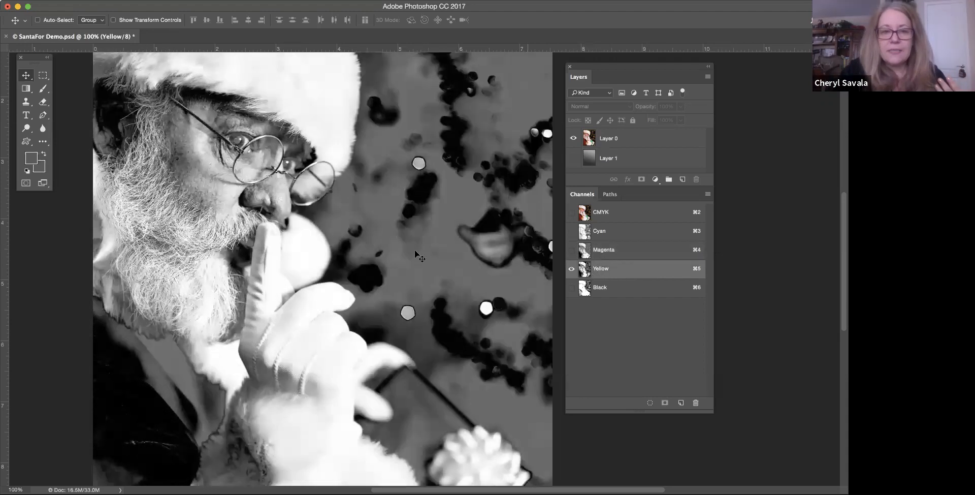
scroll(415, 249, "up", 5)
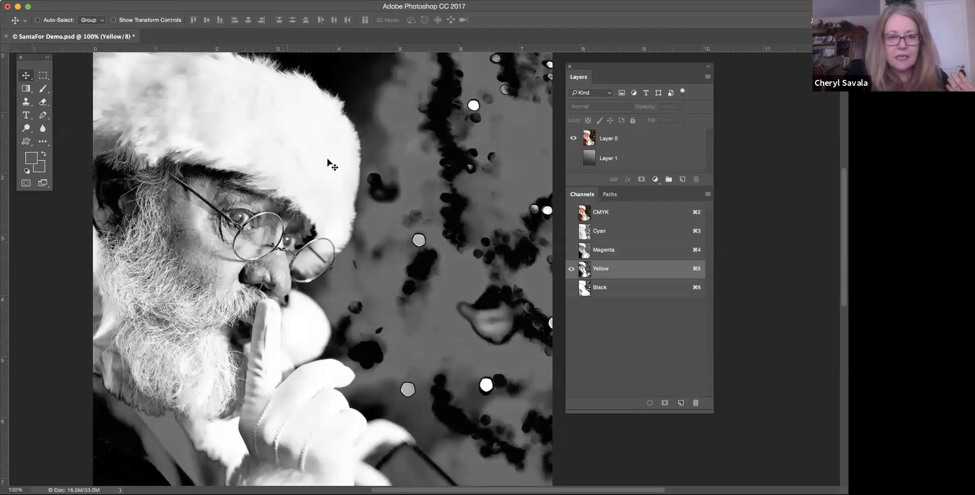
scroll(320, 246, "down", 7)
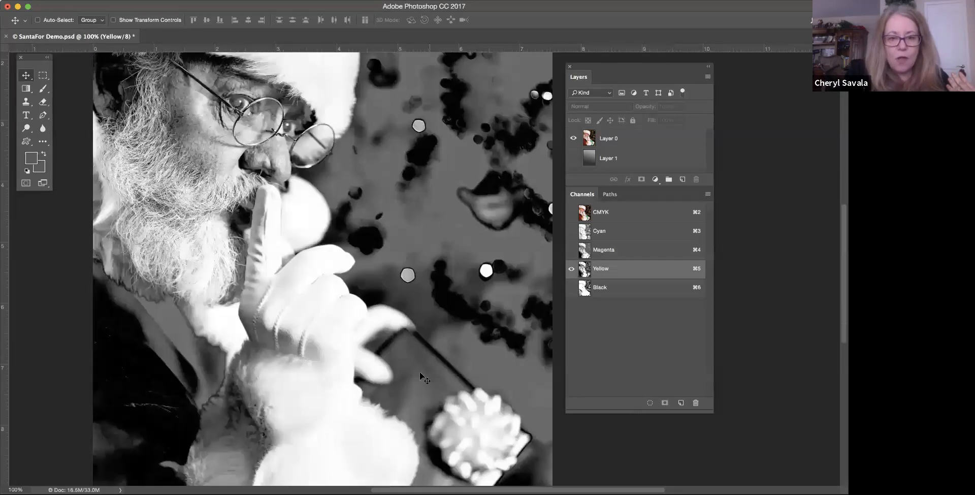
scroll(420, 386, "down", 4)
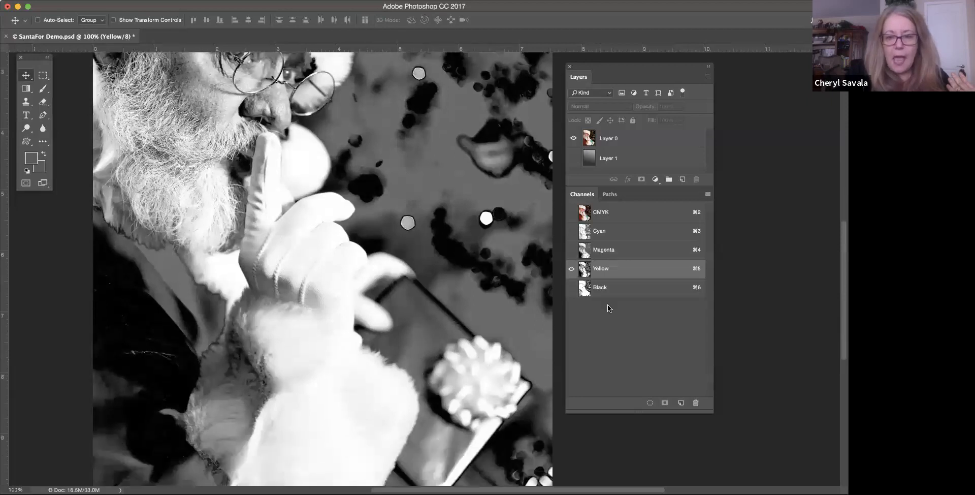
Inspect the Black channel from the sleeve cuff up to the hat and back for subject-to-background contrast
left_click(615, 289)
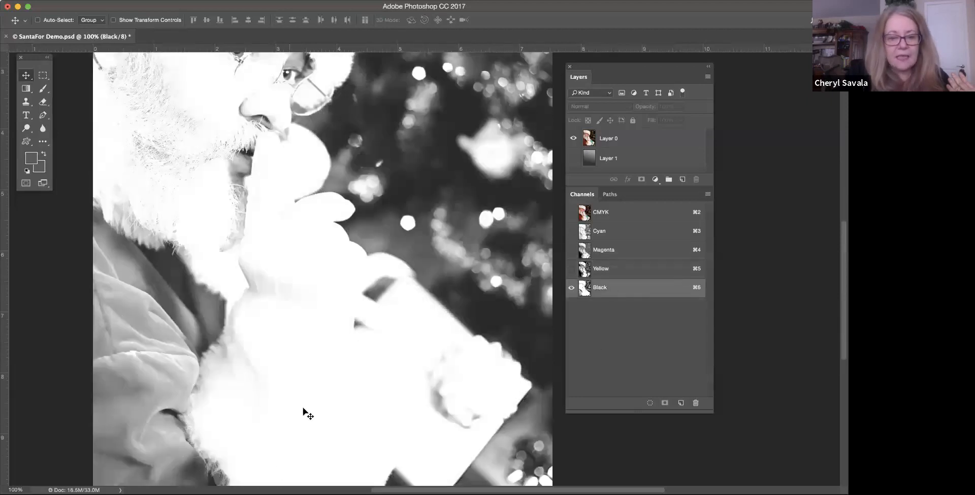
scroll(315, 404, "up", 4)
scroll(315, 403, "up", 4)
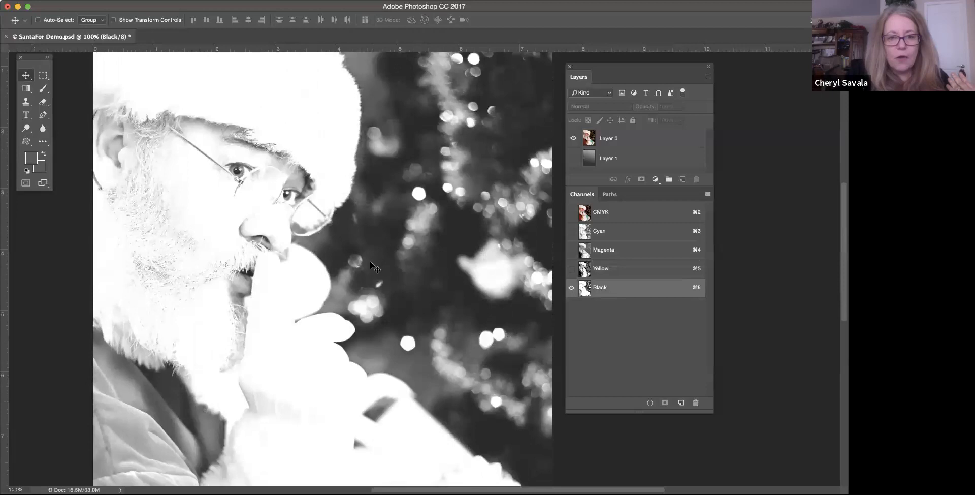
scroll(370, 261, "up", 3)
scroll(369, 261, "left", 1)
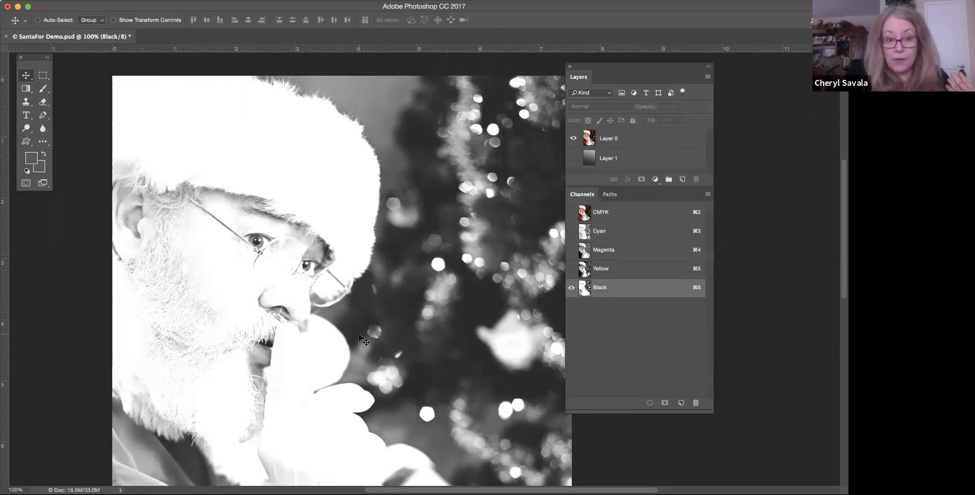
scroll(358, 333, "down", 5)
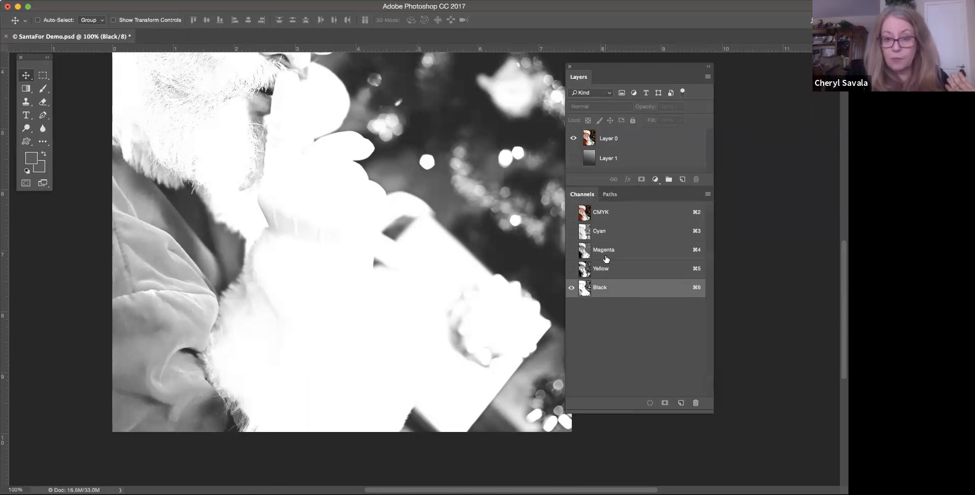
Return to the Cyan channel and check the edges of the hat fur, glasses, pompom and glove
left_click(604, 231)
scroll(442, 261, "up", 2)
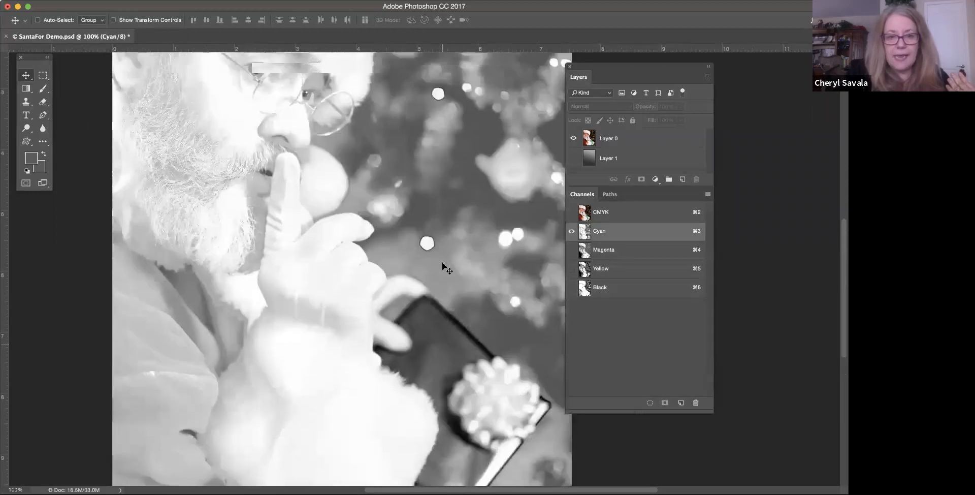
scroll(441, 261, "up", 3)
scroll(439, 295, "up", 2)
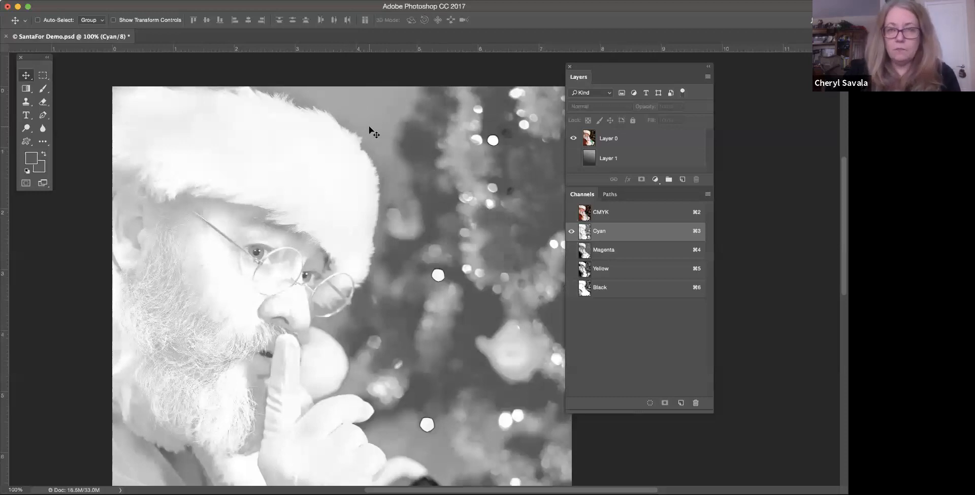
scroll(374, 133, "down", 5)
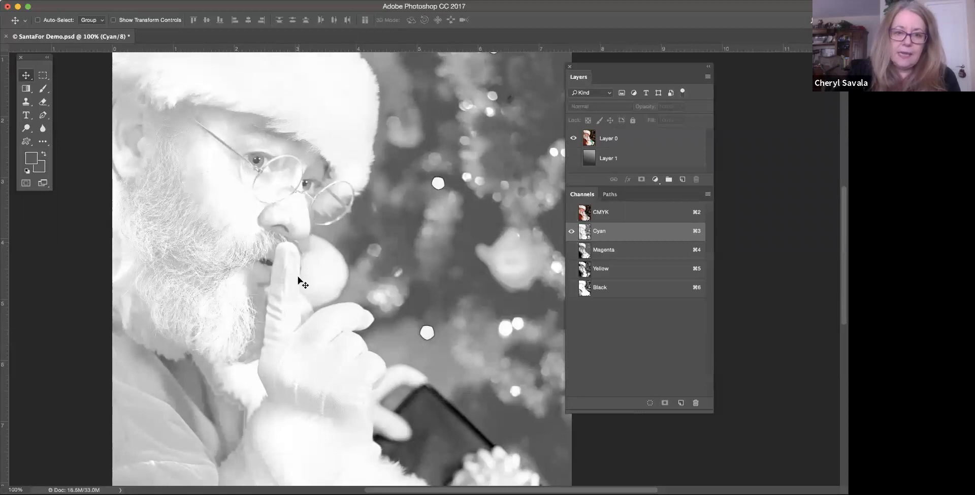
scroll(305, 305, "down", 3)
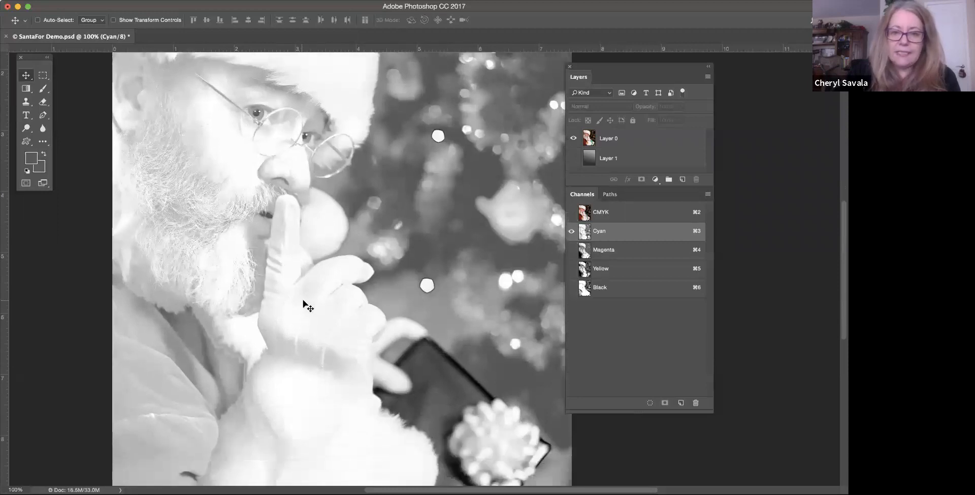
Examine the Magenta channel around the gift, fur cuff, glove and hat for edge contrast
left_click(632, 251)
scroll(414, 266, "up", 5)
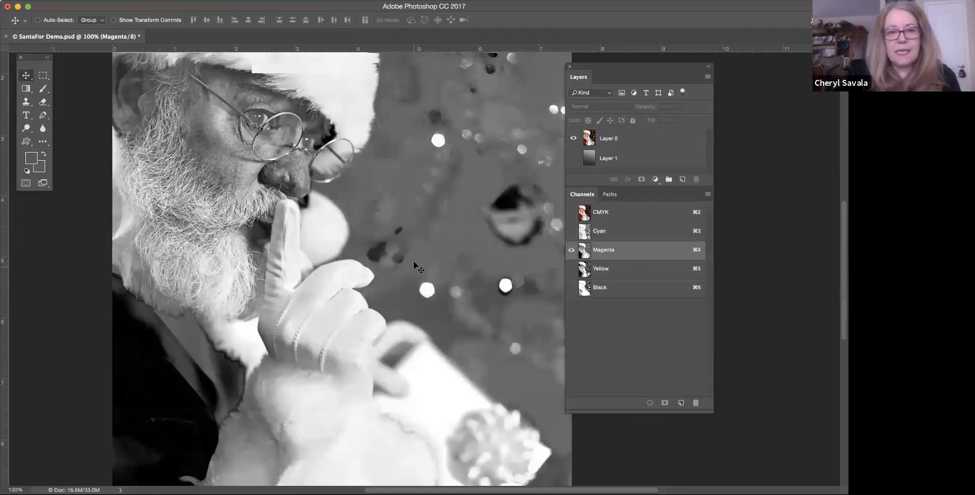
scroll(414, 261, "down", 8)
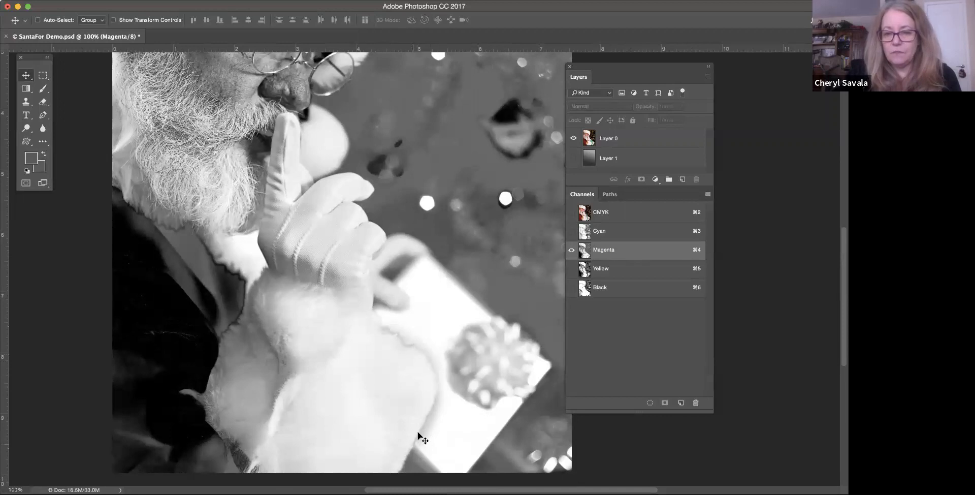
scroll(394, 328, "up", 2)
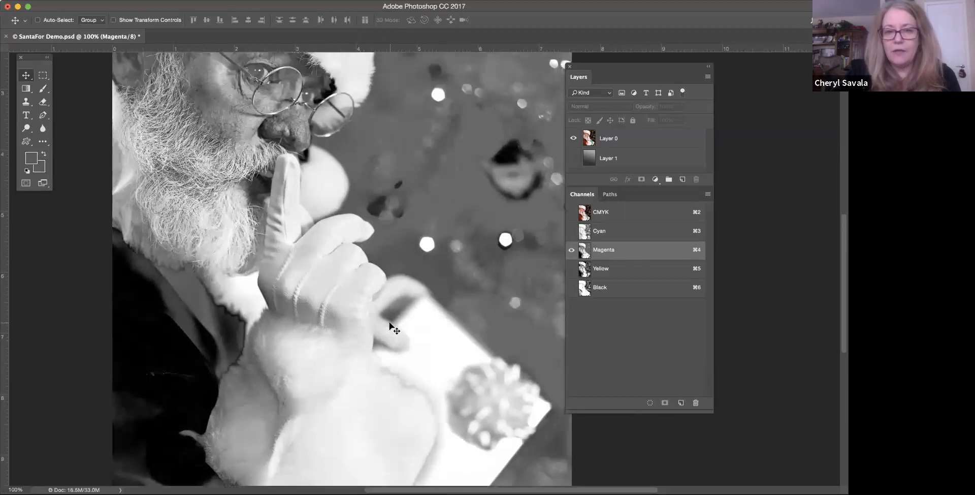
scroll(392, 97, "up", 6)
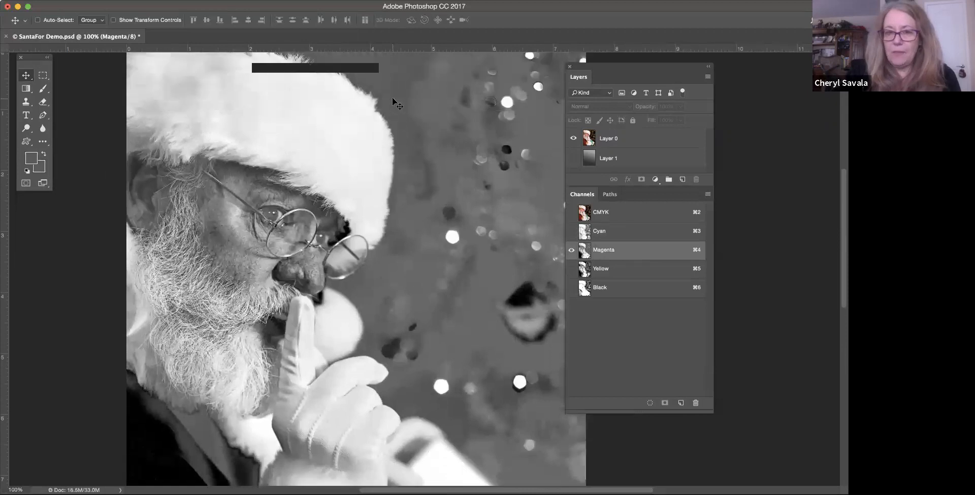
Study the Yellow channel from hat to sleeve cuff, judging how clearly Santa's outline stands out from the background
left_click(621, 273)
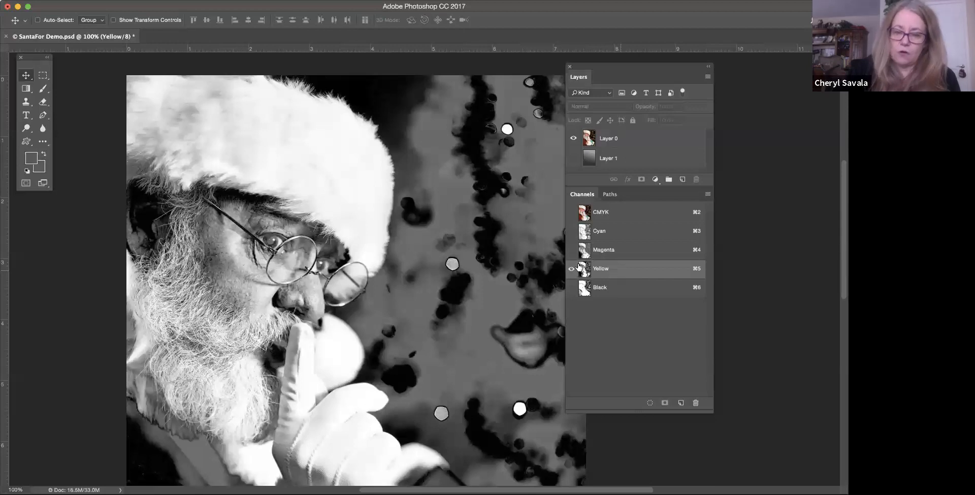
scroll(456, 275, "down", 1)
scroll(455, 272, "down", 4)
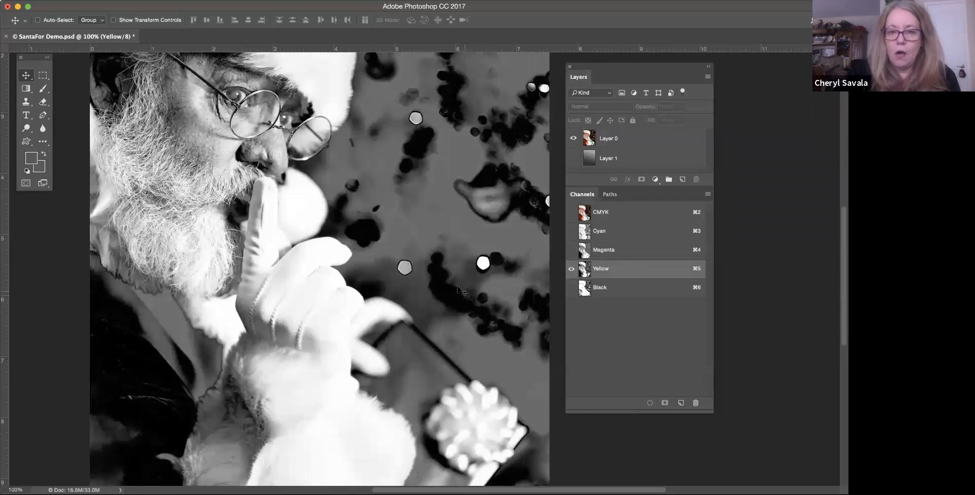
scroll(457, 287, "down", 3)
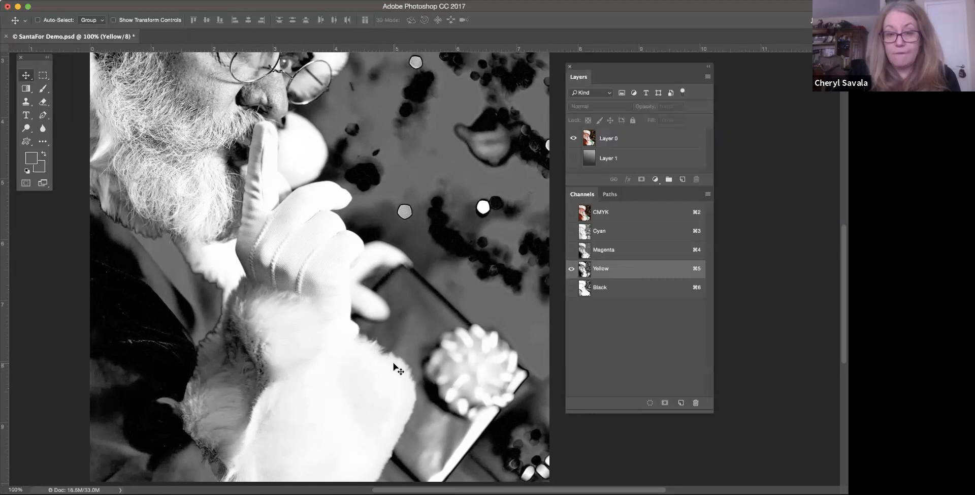
scroll(392, 358, "up", 2)
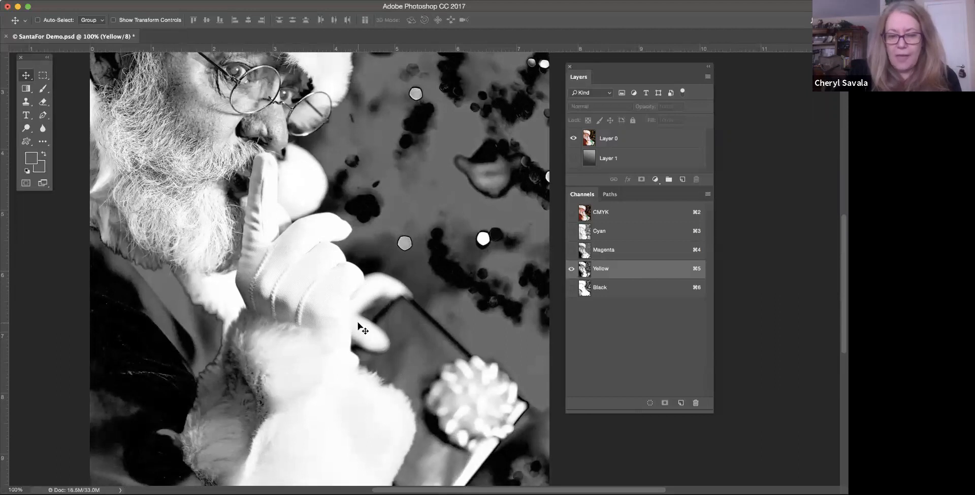
scroll(359, 326, "up", 6)
scroll(358, 325, "left", 1)
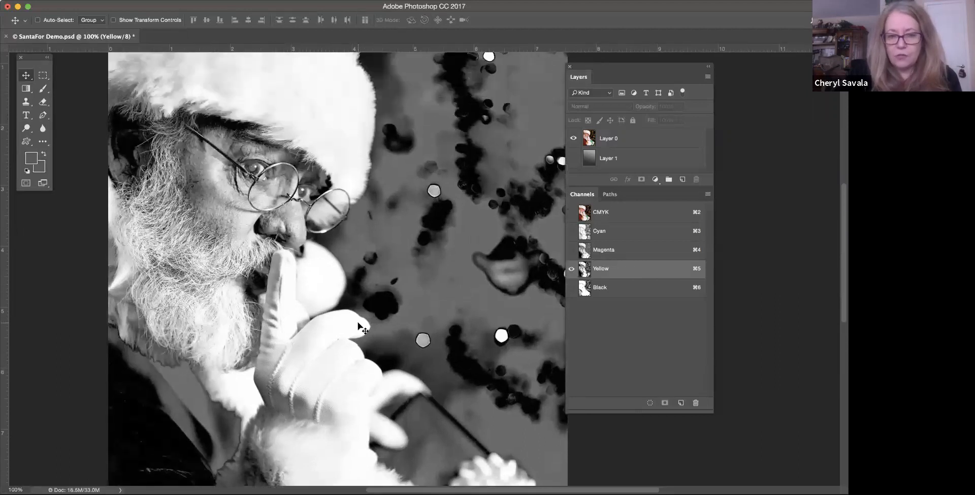
scroll(339, 198, "up", 6)
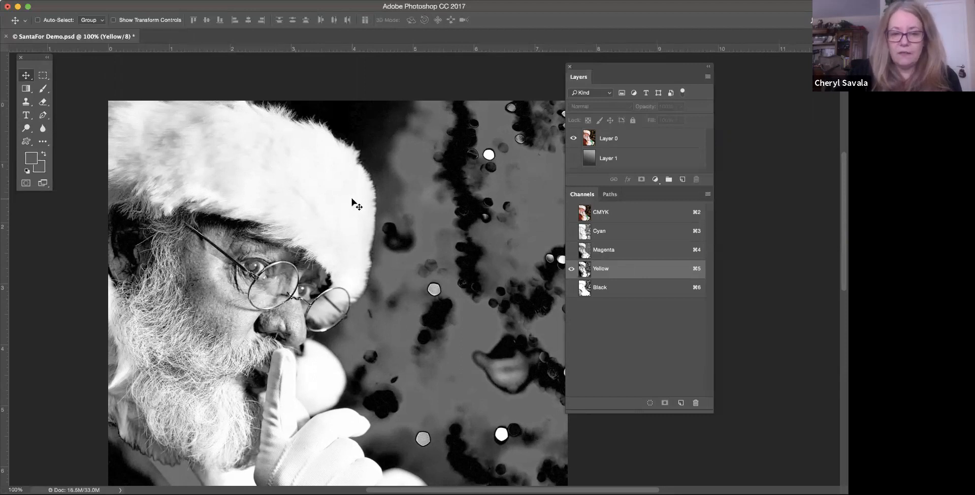
scroll(352, 202, "down", 5)
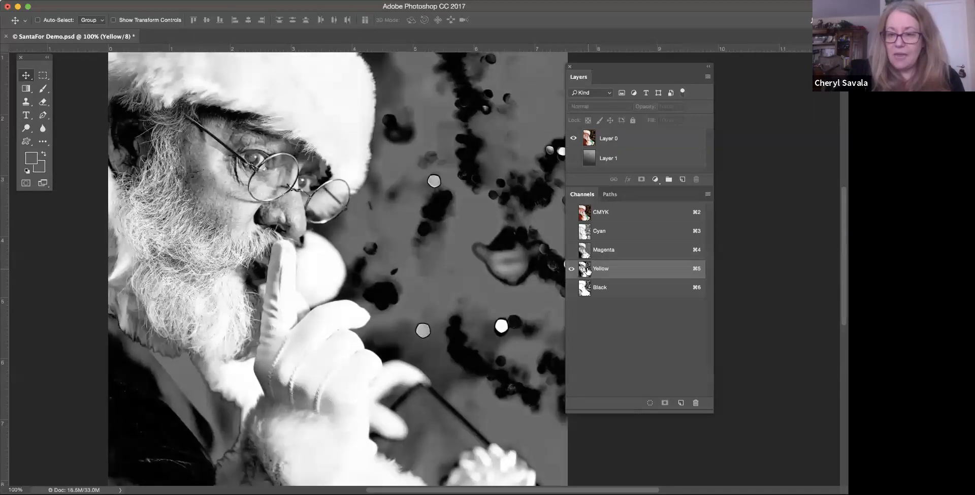
Duplicate the Yellow channel and check the Duplicate Channel command among the channel options
left_click_drag(586, 270, 679, 402)
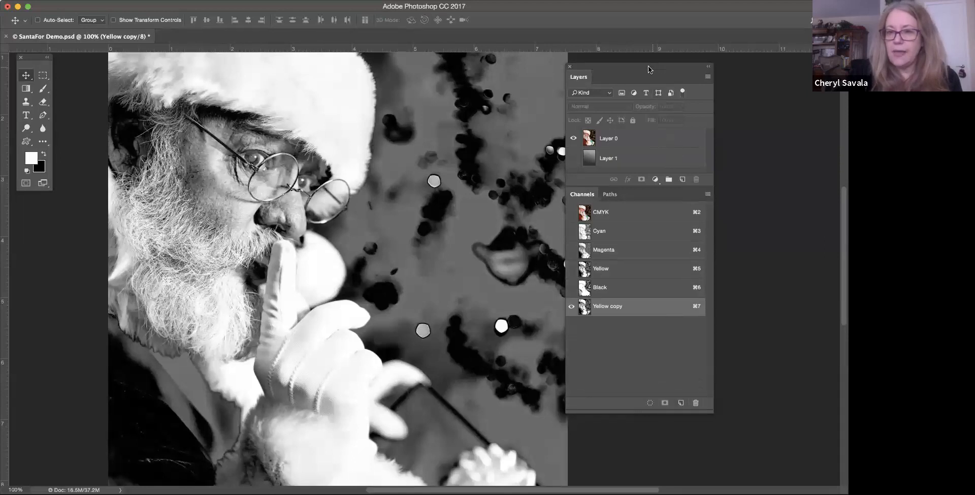
left_click_drag(648, 65, 614, 68)
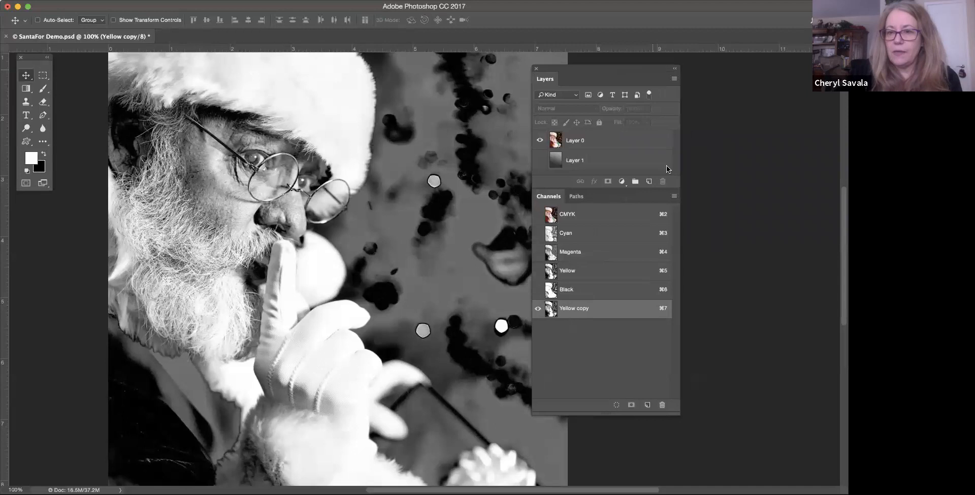
left_click(674, 196)
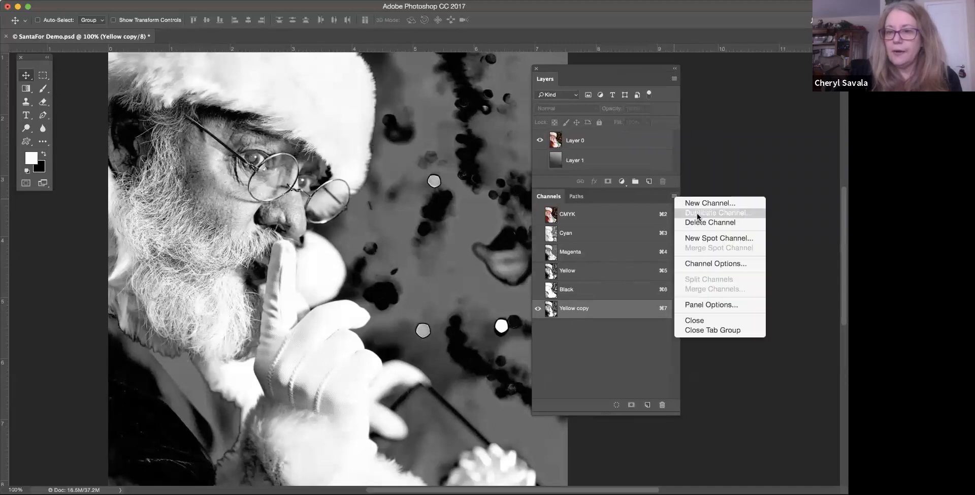
left_click(562, 327)
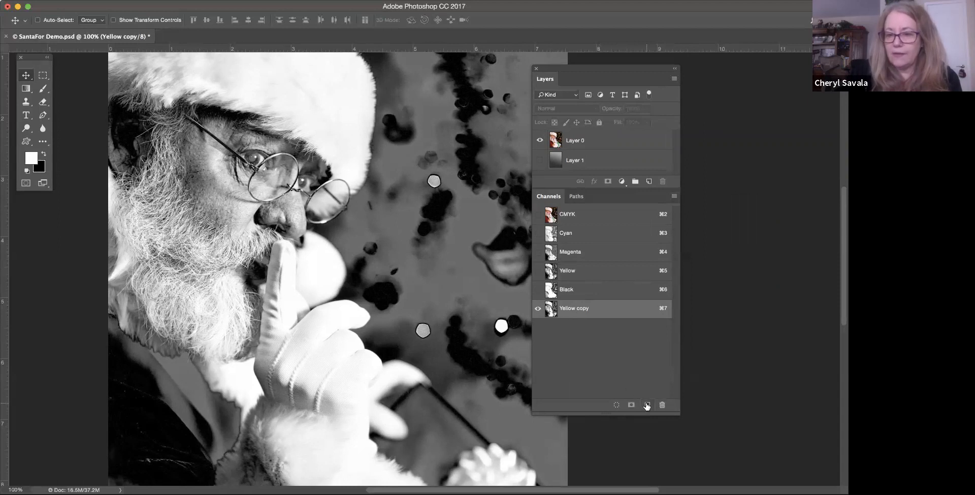
Rename the duplicated Yellow channel as My working Mask
double_click(584, 308)
left_click_drag(590, 308, 561, 306)
type("My temp")
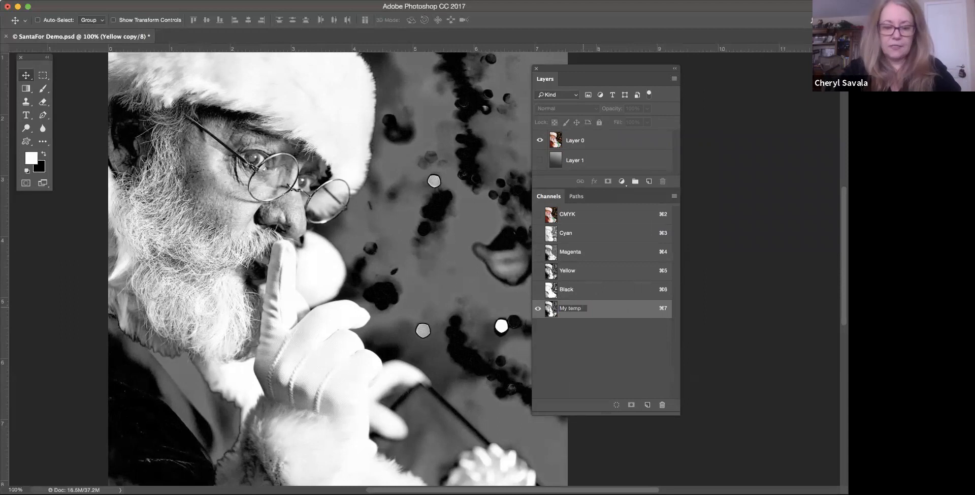
key("BackSpace")
key("BackSpace")
key("BackSpace")
key("BackSpace")
type("working Mask")
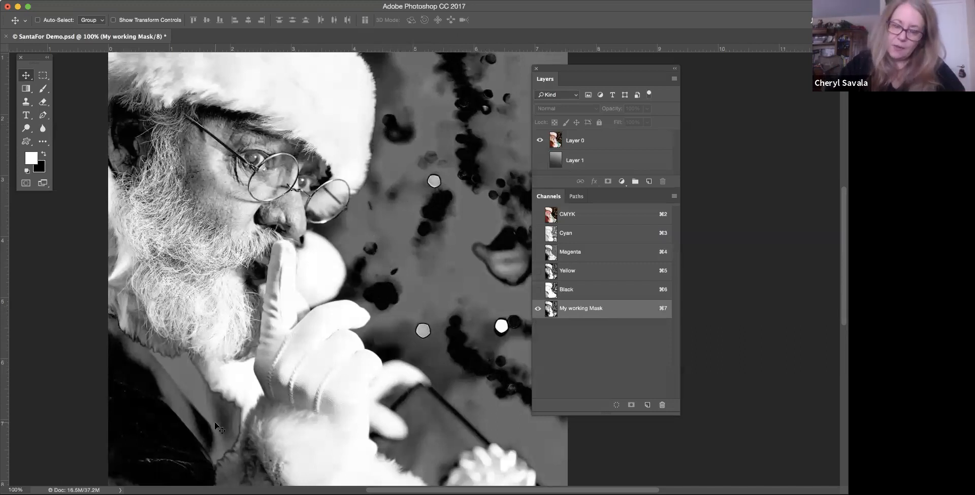
scroll(238, 406, "down", 2)
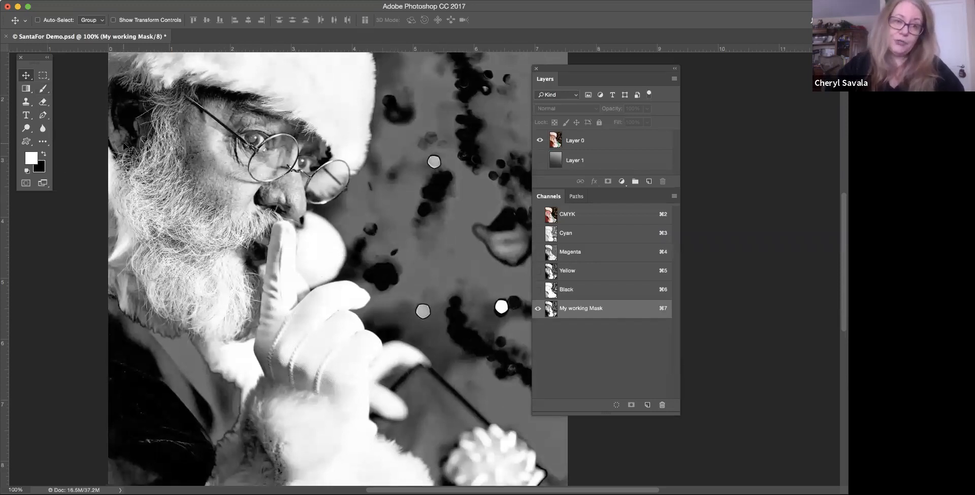
Compare the Burn tool's range and exposure settings with the Dodge tool's, ending with the Dodge tool active
scroll(263, 254, "up", 5)
scroll(264, 254, "left", 2)
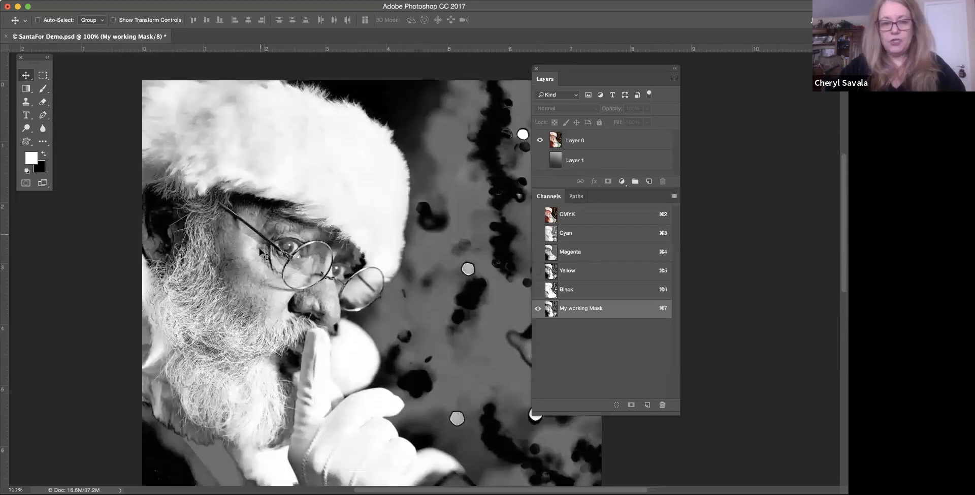
scroll(263, 253, "right", 1)
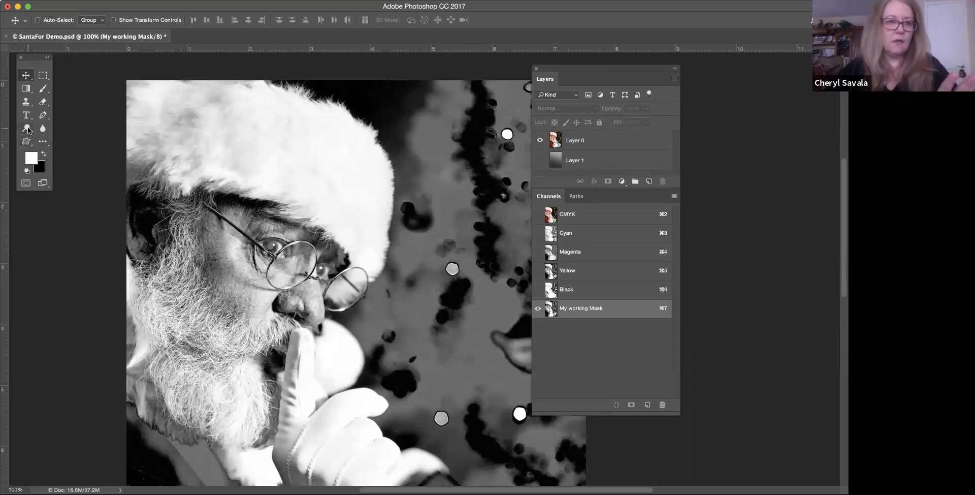
left_click(28, 130)
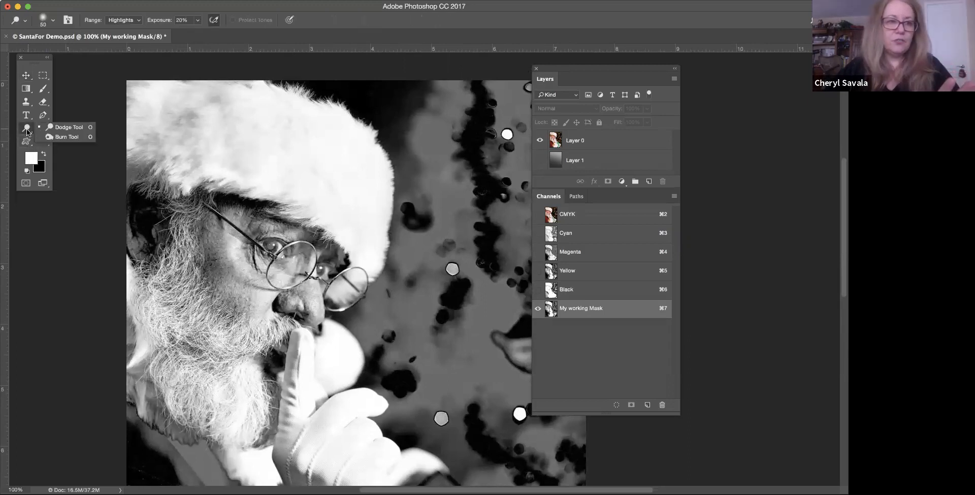
left_click(71, 136)
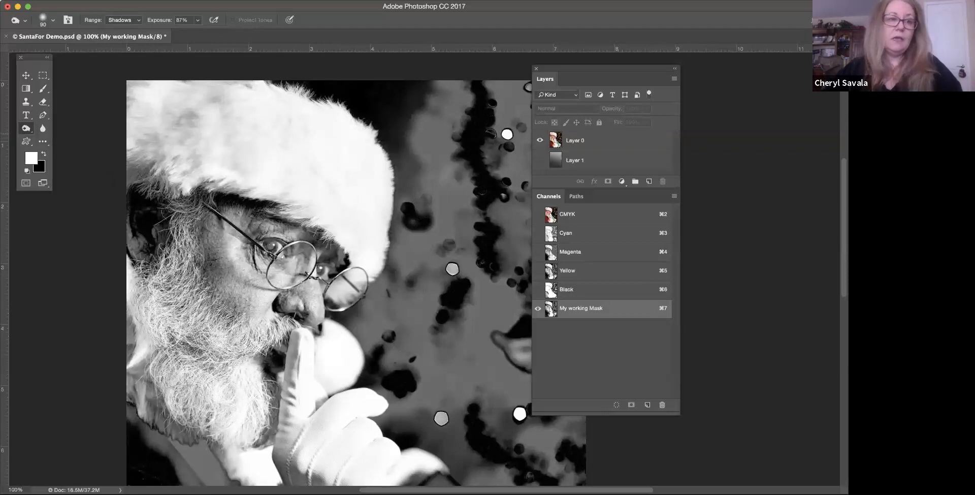
left_click(27, 128)
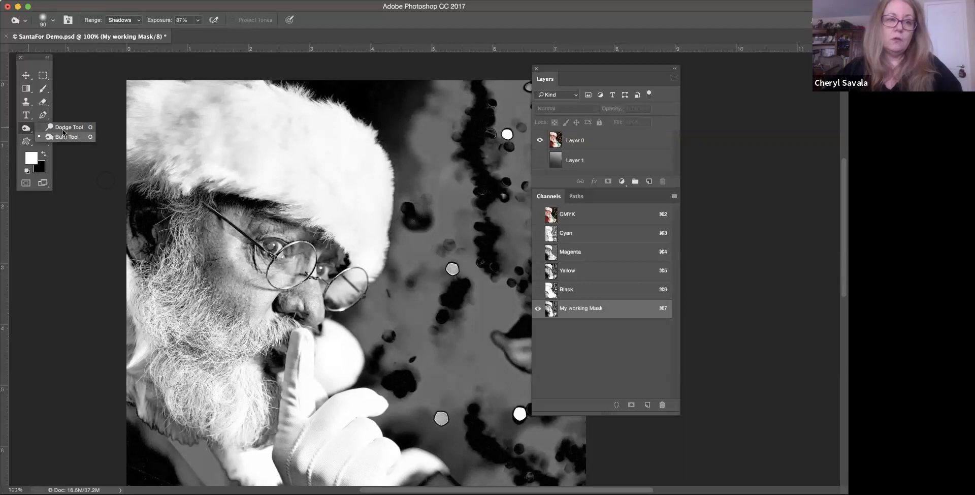
left_click(65, 128)
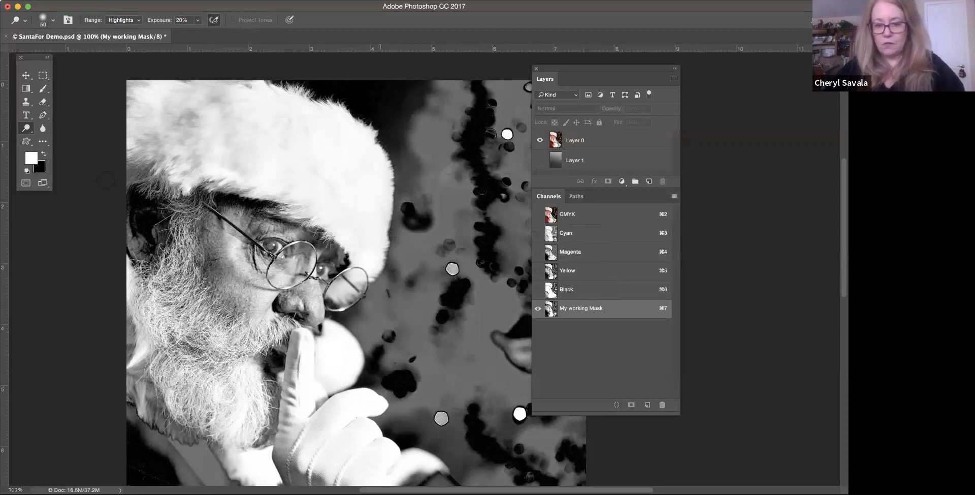
Try to darken the grey background beside the hat's fur edge with the Burn tool on My working Mask at 300% zoom
left_click_drag(418, 414, 414, 291)
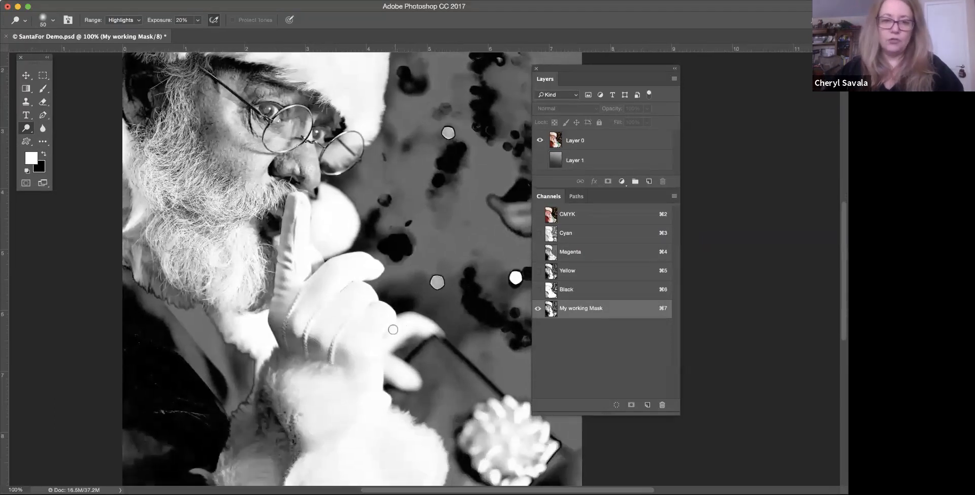
left_click_drag(379, 330, 385, 365)
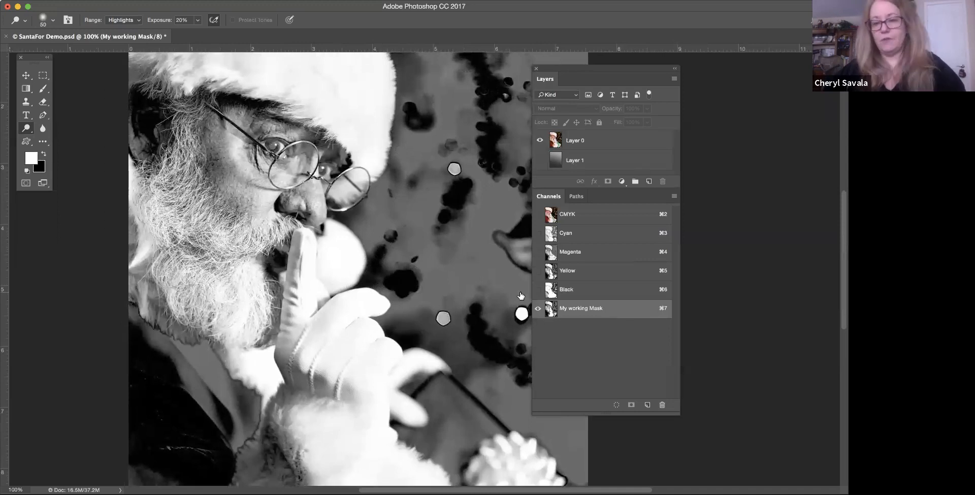
key("super+plus")
key("super+plus")
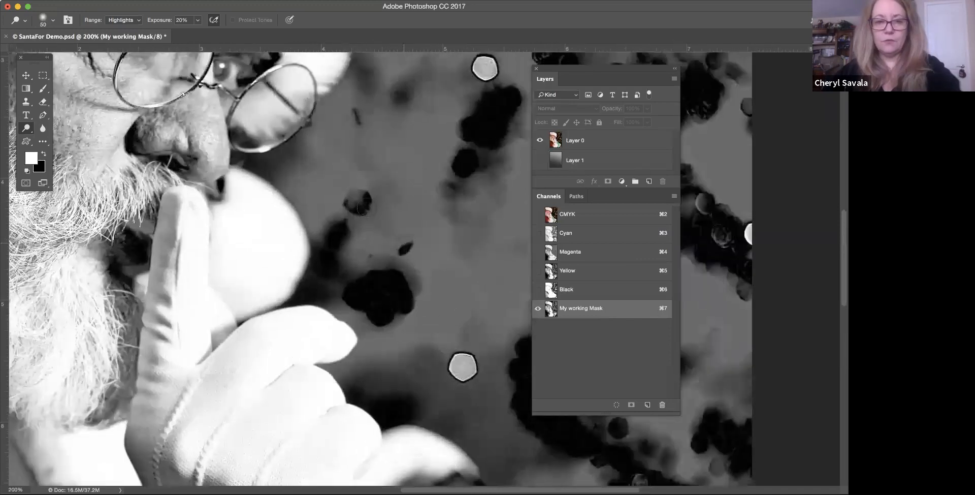
left_click_drag(338, 262, 372, 405)
left_click_drag(350, 101, 370, 254)
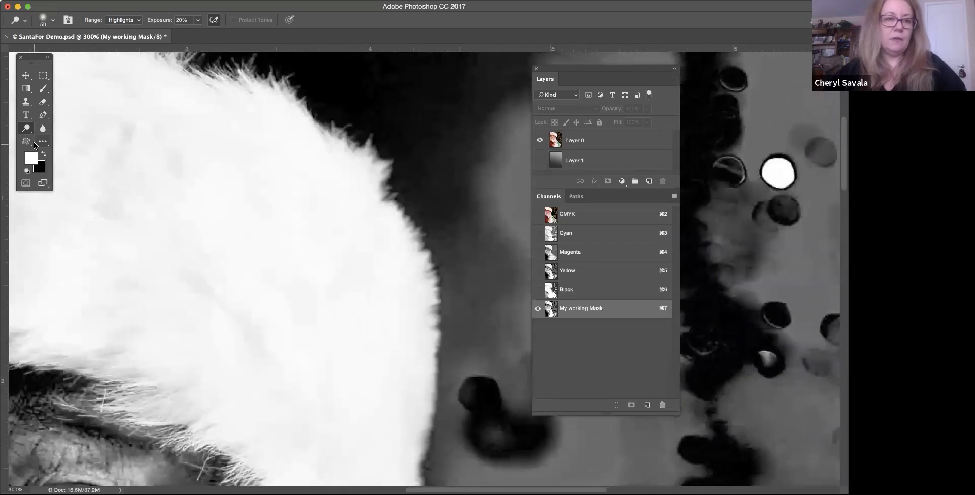
left_click_drag(26, 130, 67, 135)
left_click_drag(476, 197, 442, 214)
left_click(408, 218)
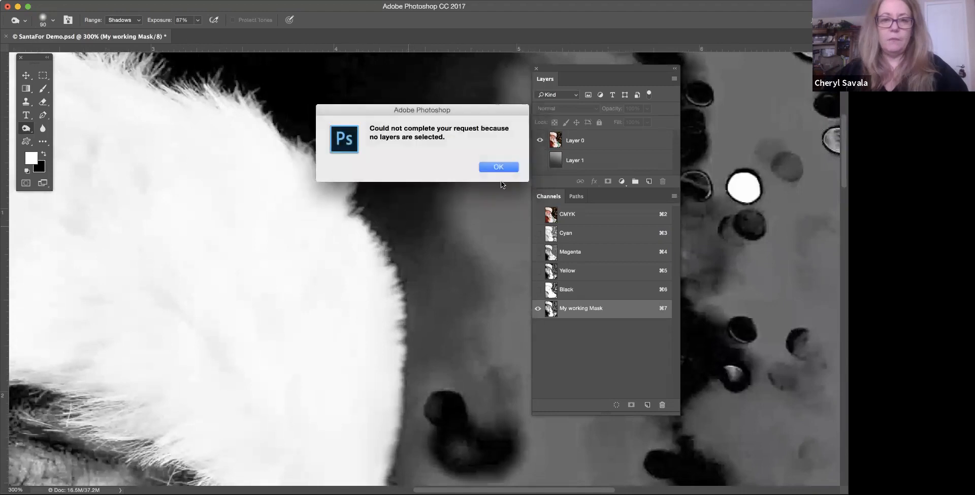
left_click(512, 172)
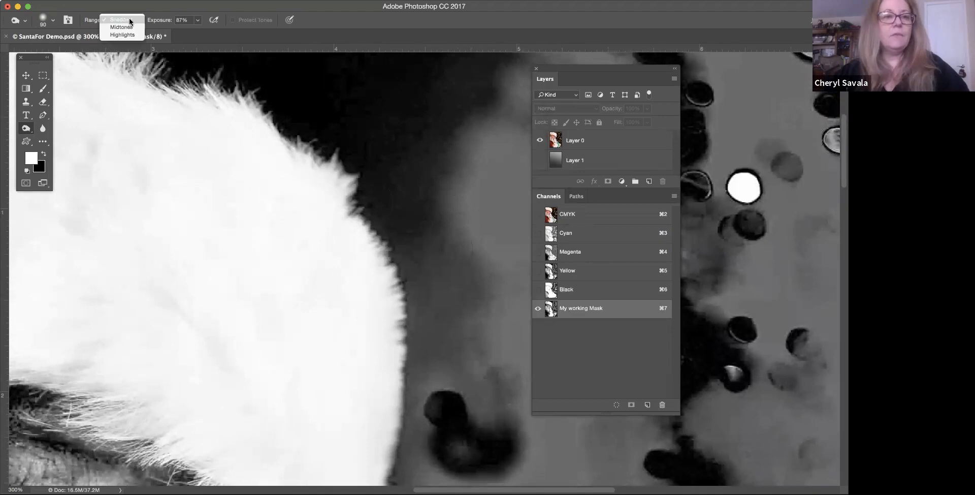
Try burning beside the hat again with the Burn tool's range set to Shadows
left_click(128, 20)
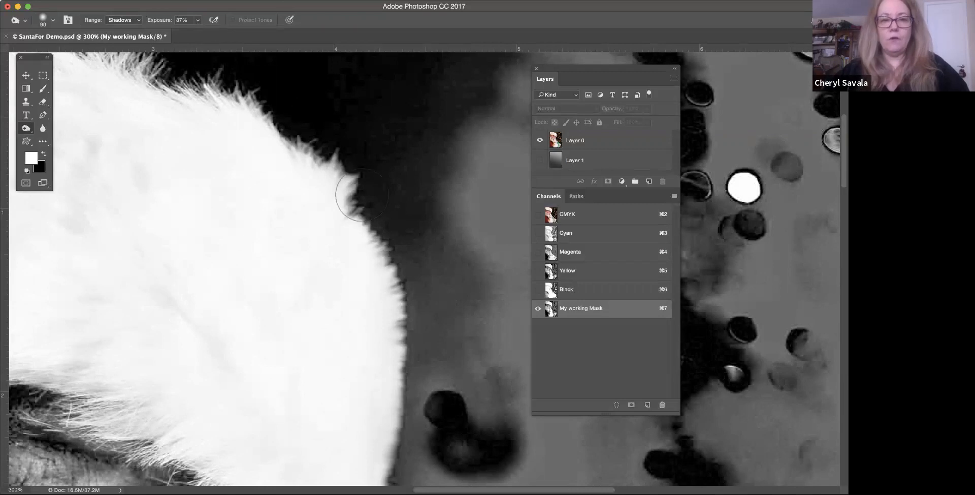
left_click(351, 204)
left_click(480, 170)
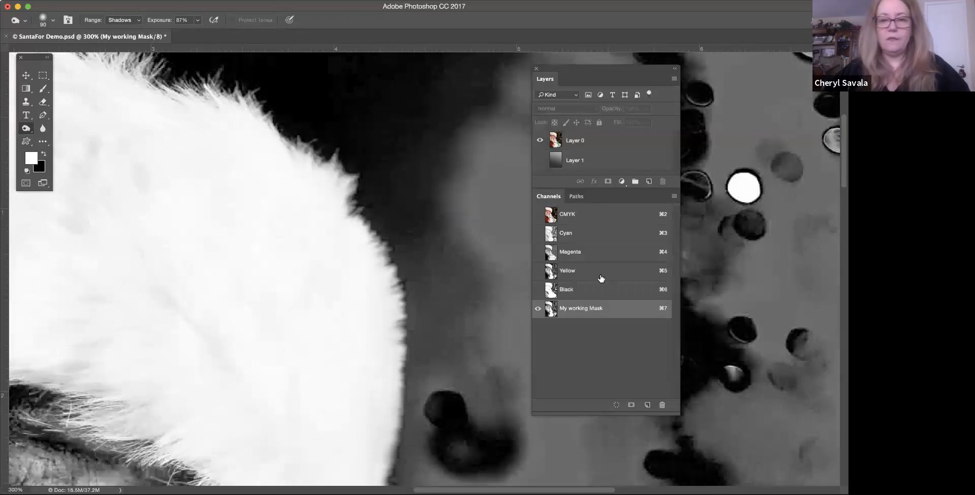
left_click(411, 258)
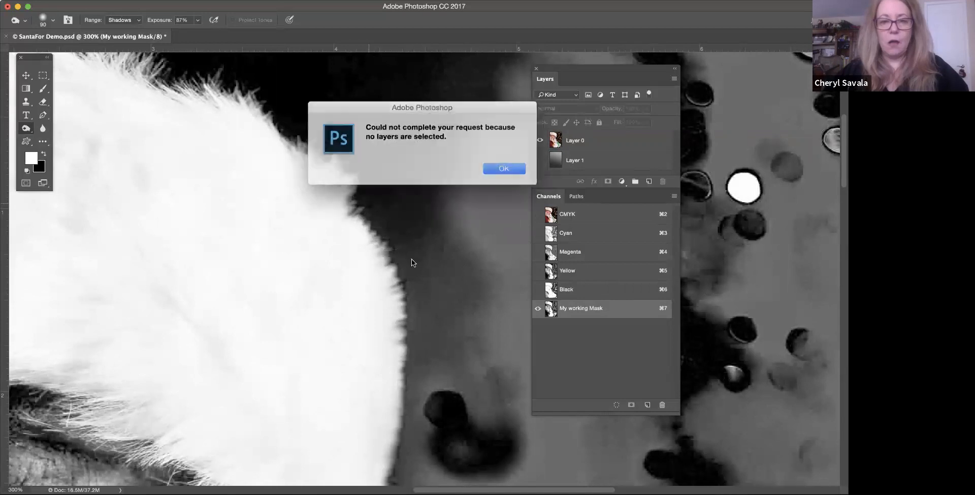
left_click(501, 167)
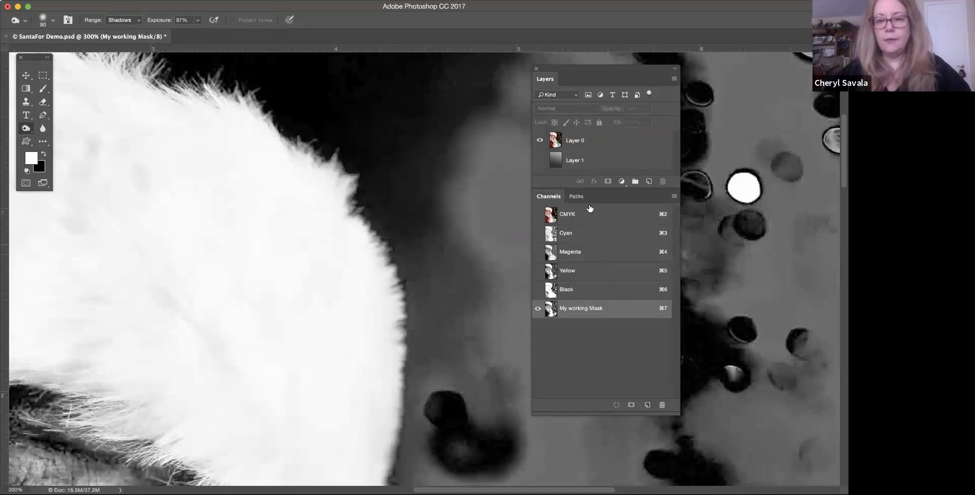
Select Layer 0, reselect the My working Mask channel, and burn the background along the hat's fur edge to black
left_click(561, 150)
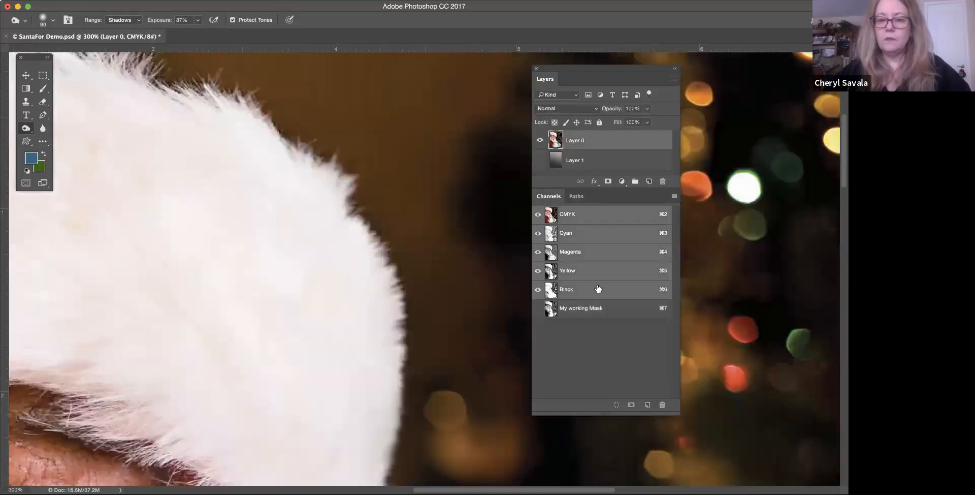
left_click(579, 307)
mouse_move(338, 180)
left_mouse_down()
mouse_move(401, 244)
mouse_move(429, 292)
mouse_move(424, 221)
mouse_move(450, 264)
mouse_move(447, 345)
mouse_move(426, 366)
mouse_move(435, 376)
mouse_move(420, 231)
mouse_move(435, 133)
mouse_move(421, 270)
left_mouse_up()
mouse_move(415, 151)
left_mouse_down()
mouse_move(413, 132)
mouse_move(399, 279)
mouse_move(402, 170)
mouse_move(396, 264)
left_mouse_up()
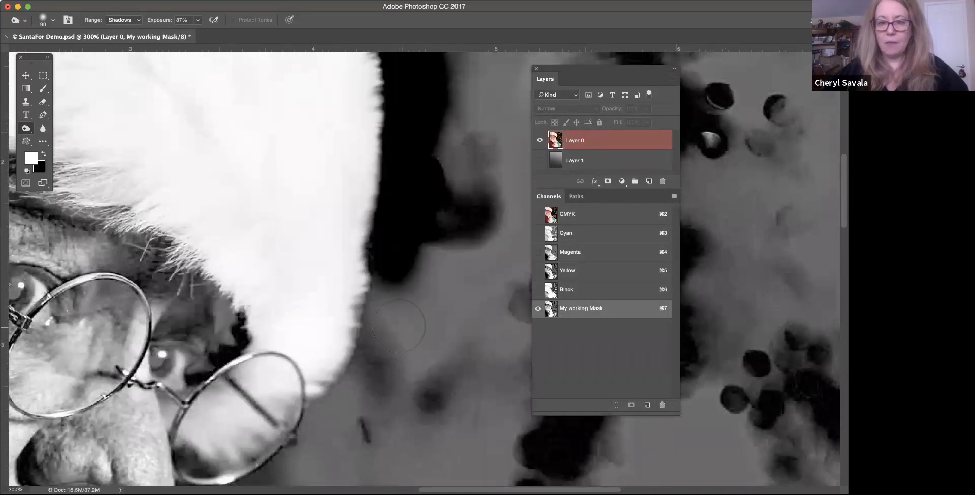
Burn a long vertical patch of the grey background to black, between the hat's dark border and the dark bokeh band
left_click(400, 326)
left_click(444, 313)
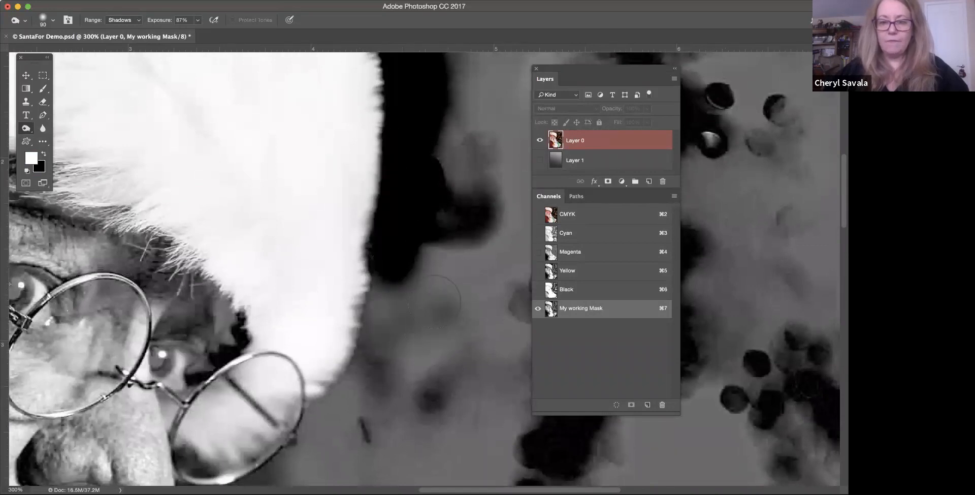
left_click(438, 296)
left_click(471, 267)
left_click_drag(435, 218, 224, 396)
left_click(300, 292)
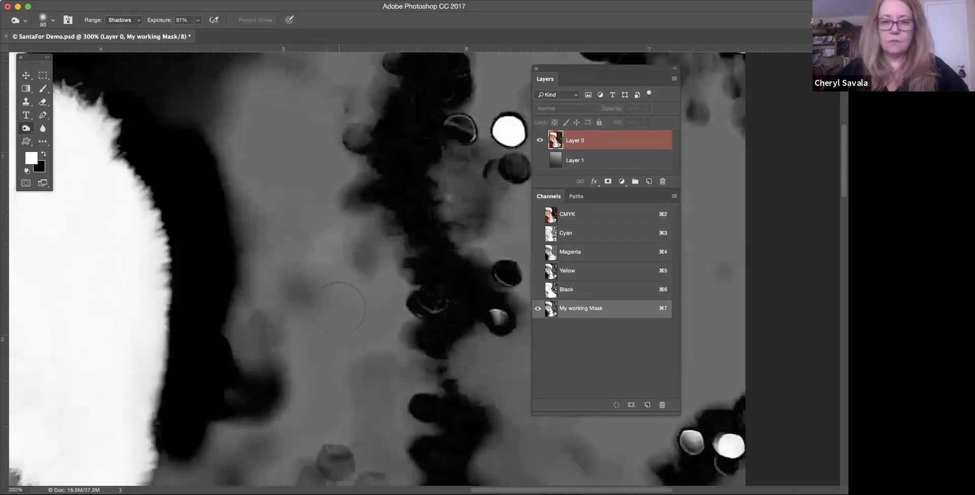
left_click(339, 309)
left_click(315, 274)
left_click(315, 221)
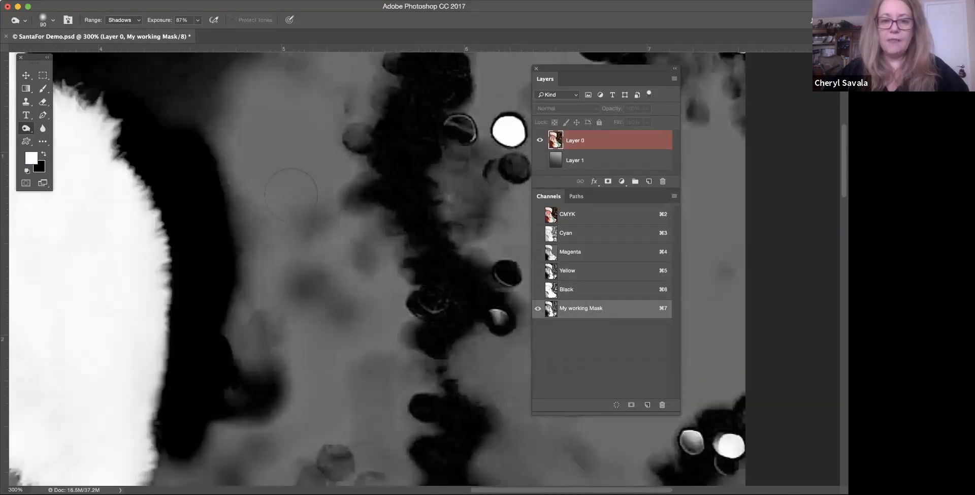
left_click(291, 194)
left_click(295, 146)
mouse_move(310, 109)
left_mouse_down()
mouse_move(279, 138)
mouse_move(303, 137)
mouse_move(273, 184)
mouse_move(304, 191)
mouse_move(297, 210)
mouse_move(323, 244)
mouse_move(335, 310)
left_mouse_up()
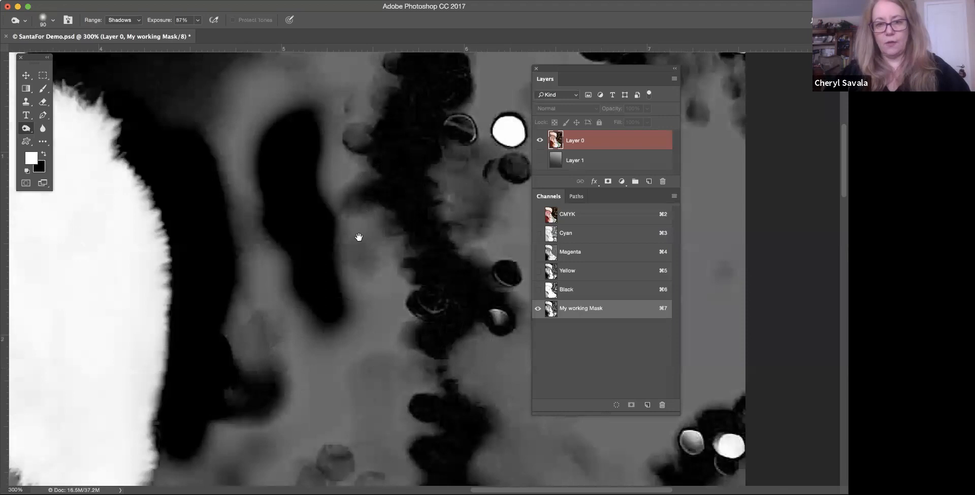
Burn the background to black below the hat, beside the glasses and the white pompom, reducing the brush size to 35 near the lens
scroll(359, 237, "down", 10)
scroll(359, 237, "left", 5)
mouse_move(273, 293)
left_mouse_down()
mouse_move(245, 400)
mouse_move(338, 245)
mouse_move(302, 339)
mouse_move(329, 265)
mouse_move(275, 364)
mouse_move(229, 399)
mouse_move(318, 276)
left_mouse_up()
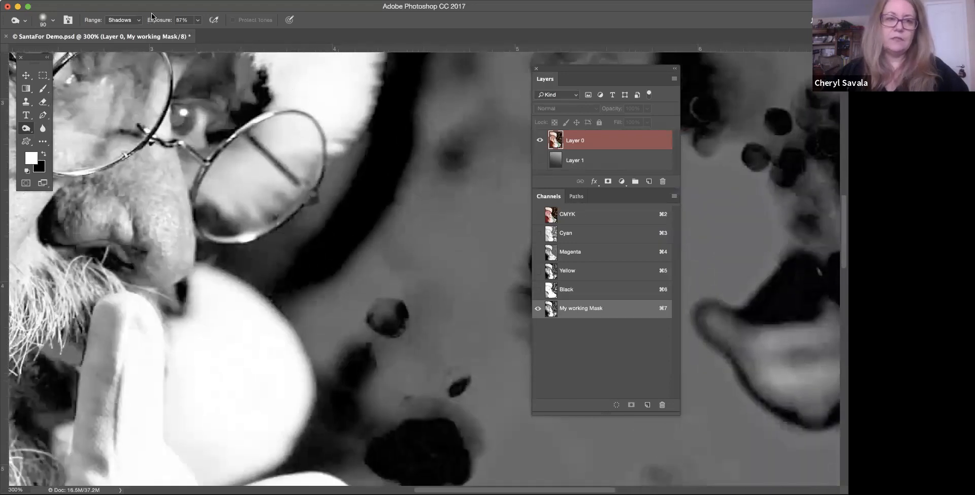
mouse_move(295, 285)
left_mouse_down()
mouse_move(338, 348)
mouse_move(312, 349)
left_mouse_up()
left_click_drag(356, 217, 369, 331)
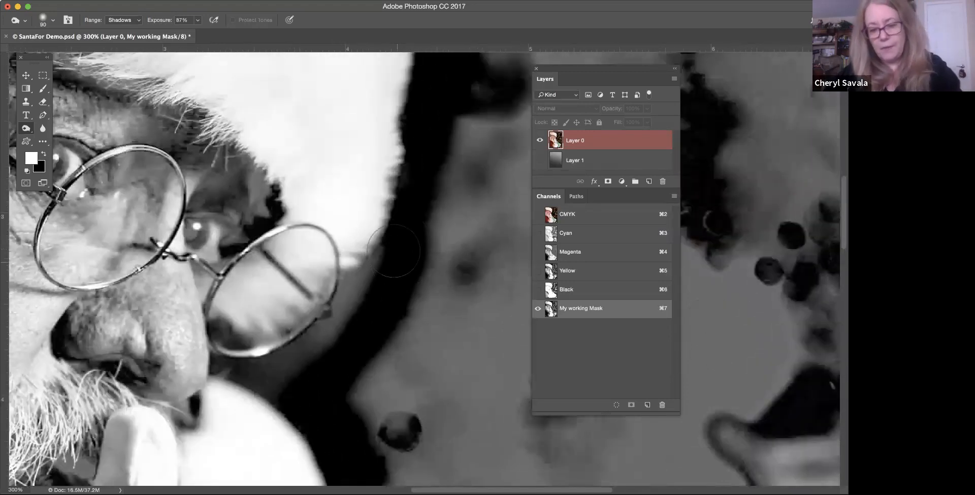
mouse_move(376, 256)
left_mouse_down()
mouse_move(366, 289)
mouse_move(351, 281)
mouse_move(345, 301)
left_mouse_up()
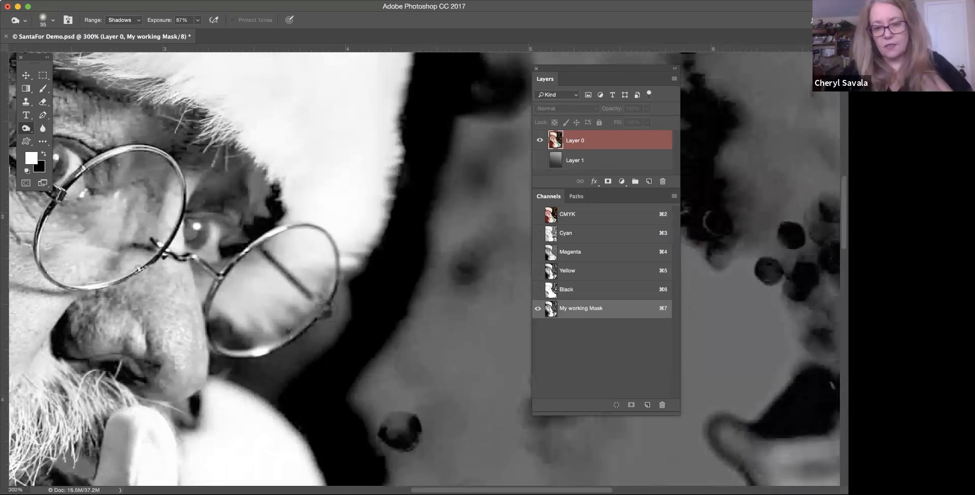
Try burning over the lower rim and lens of the glasses, and undo the burning there
left_click_drag(335, 295, 247, 351)
left_click_drag(322, 334, 277, 350)
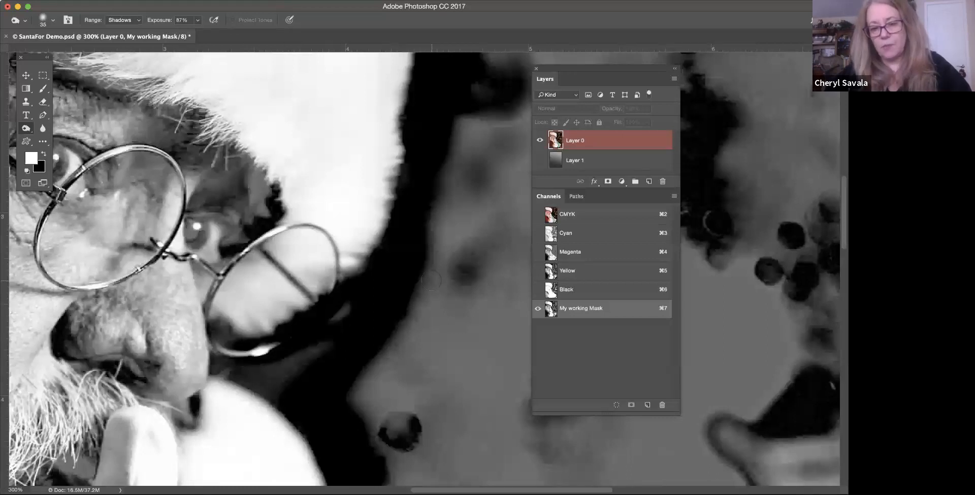
key("super+z")
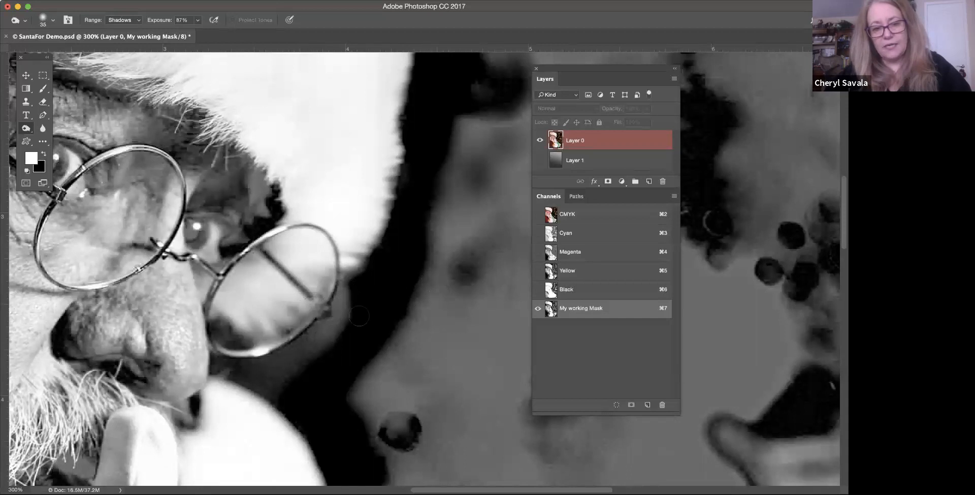
Examine the burned outline from the top of the hat's fur down past the glasses and pompom to the glove
scroll(363, 379, "down", 3)
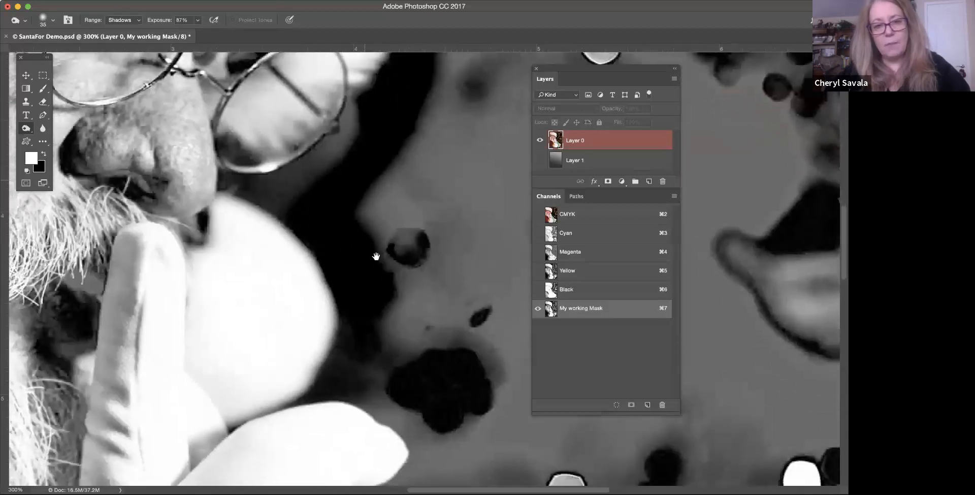
scroll(374, 193, "up", 2)
scroll(382, 209, "up", 4)
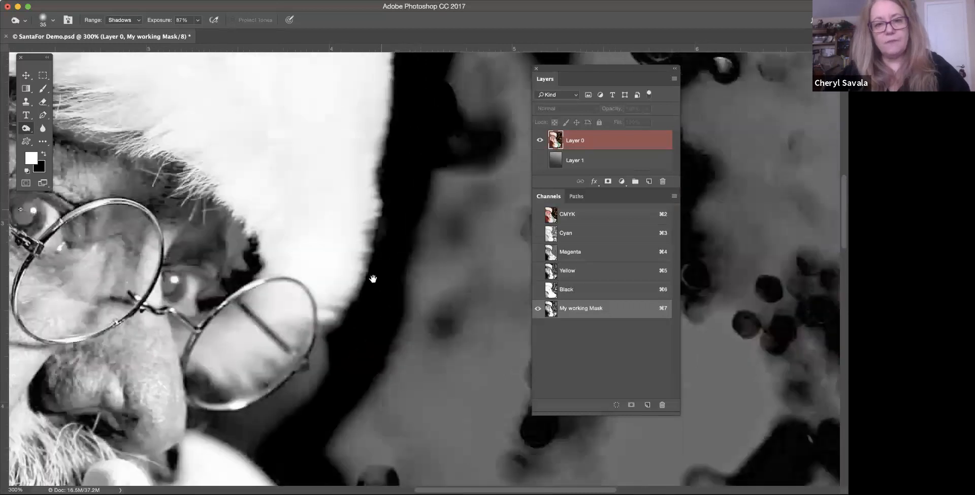
mouse_move(417, 216)
left_mouse_down()
mouse_move(407, 308)
mouse_move(441, 210)
left_mouse_up()
left_click_drag(419, 145, 437, 309)
left_click_drag(419, 347, 414, 370)
left_click_drag(413, 180, 476, 347)
left_click_drag(221, 128, 171, 102)
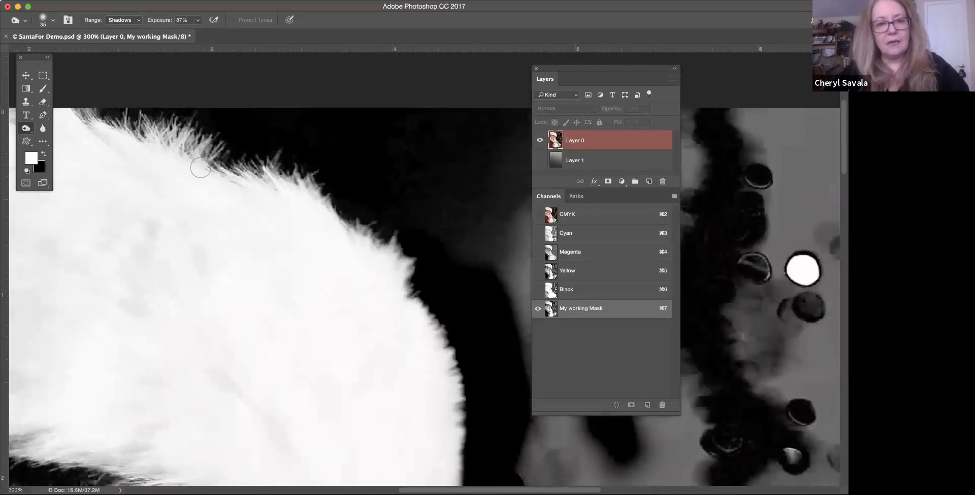
left_click_drag(472, 427, 407, 138)
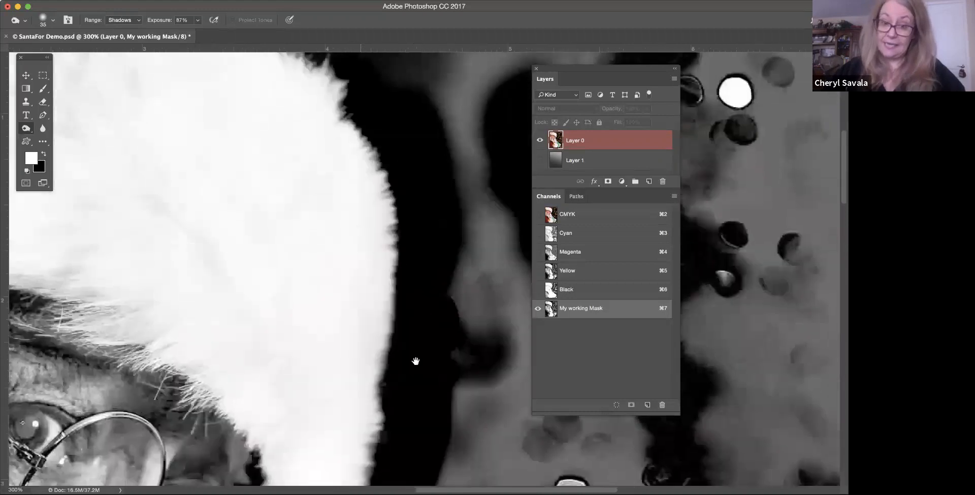
left_click_drag(416, 359, 414, 181)
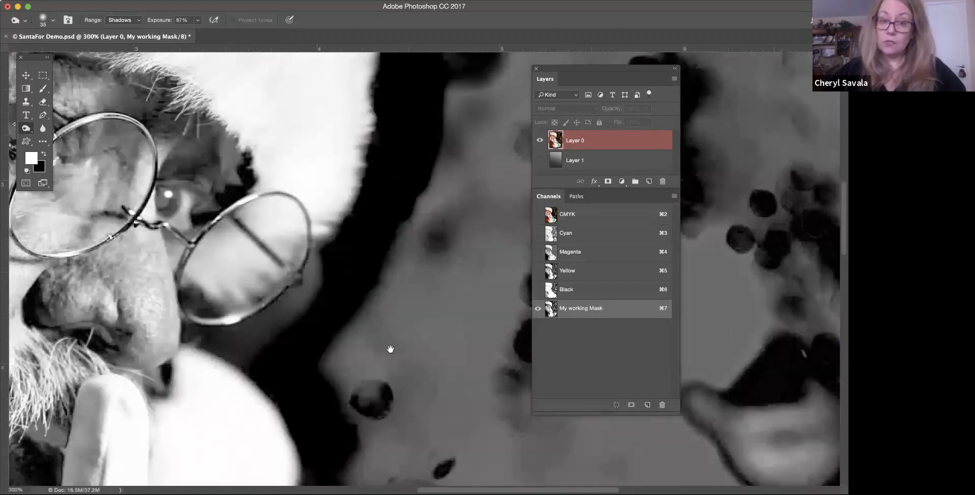
left_click_drag(388, 287, 424, 130)
left_click_drag(414, 373, 404, 185)
left_click_drag(411, 220, 418, 183)
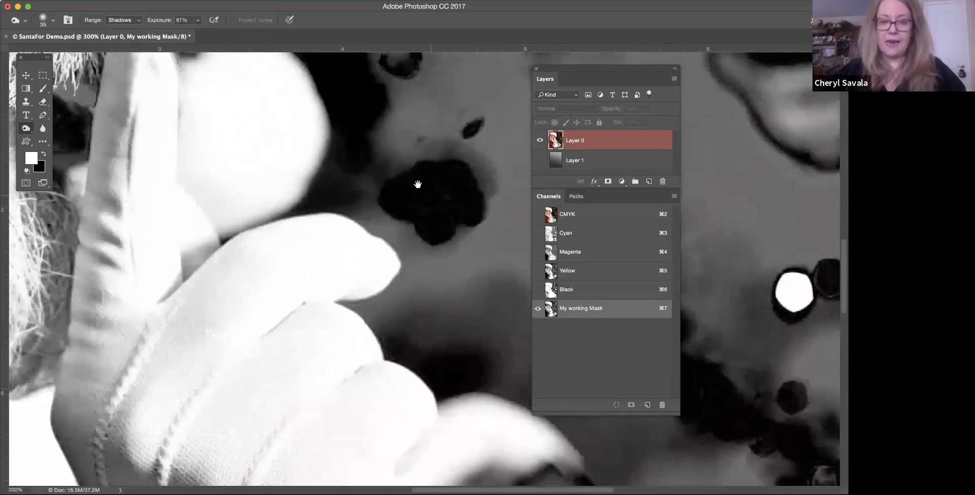
Burn the background around the glove's fingertip and knuckles to black, enlarging the brush for the wider areas
mouse_move(348, 206)
left_mouse_down()
mouse_move(389, 226)
mouse_move(366, 215)
mouse_move(409, 277)
left_mouse_up()
mouse_move(405, 241)
left_mouse_down()
mouse_move(383, 301)
mouse_move(406, 270)
mouse_move(358, 309)
mouse_move(337, 299)
mouse_move(375, 334)
left_mouse_up()
left_click_drag(452, 363, 415, 240)
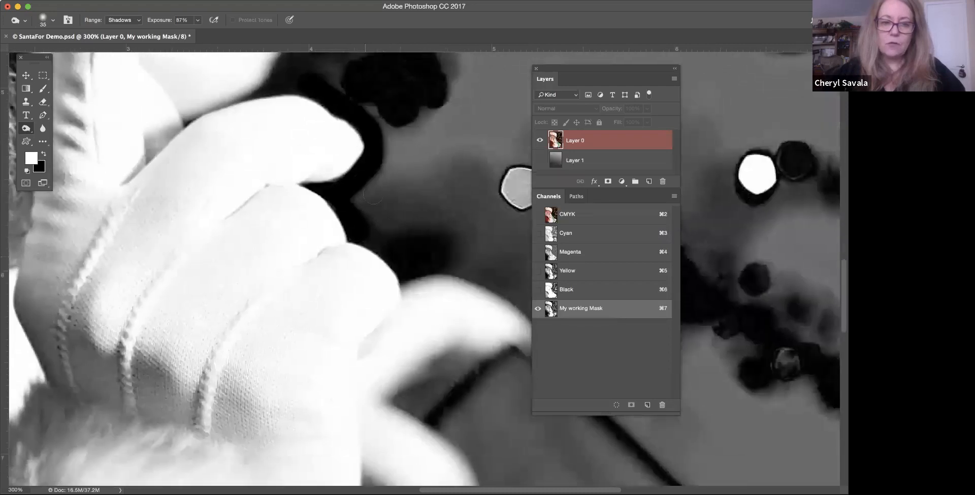
key("bracketright")
mouse_move(363, 210)
left_mouse_down()
mouse_move(411, 232)
mouse_move(431, 287)
left_mouse_up()
mouse_move(444, 230)
left_mouse_down()
mouse_move(435, 197)
mouse_move(431, 283)
left_mouse_up()
Burn the background along the glove's lower edge and the upper fur cuff to black at brush size 70, redoing one cuff stroke
left_click_drag(418, 410, 396, 263)
mouse_move(345, 285)
left_mouse_down()
mouse_move(396, 342)
mouse_move(480, 379)
mouse_move(385, 203)
left_mouse_up()
mouse_move(338, 182)
left_mouse_down()
mouse_move(432, 239)
mouse_move(478, 365)
left_mouse_up()
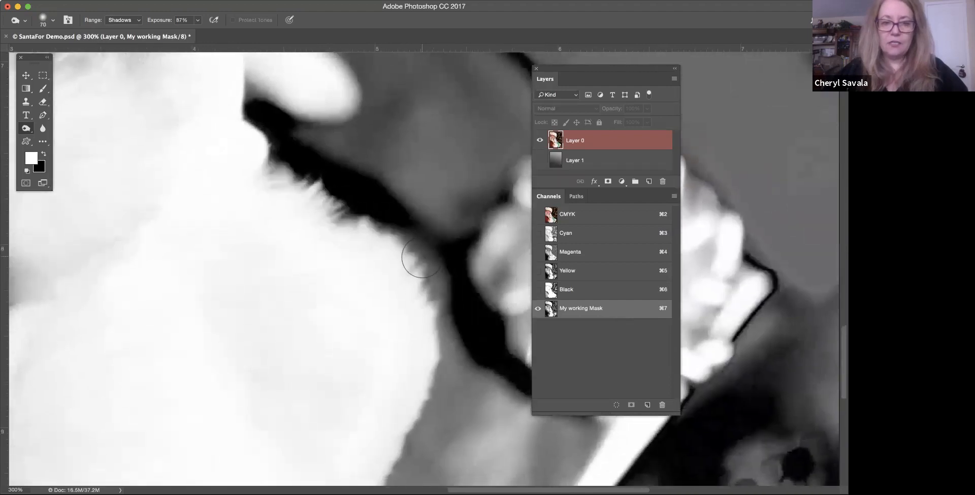
mouse_move(402, 262)
left_mouse_down()
mouse_move(412, 285)
mouse_move(392, 318)
mouse_move(411, 280)
left_mouse_up()
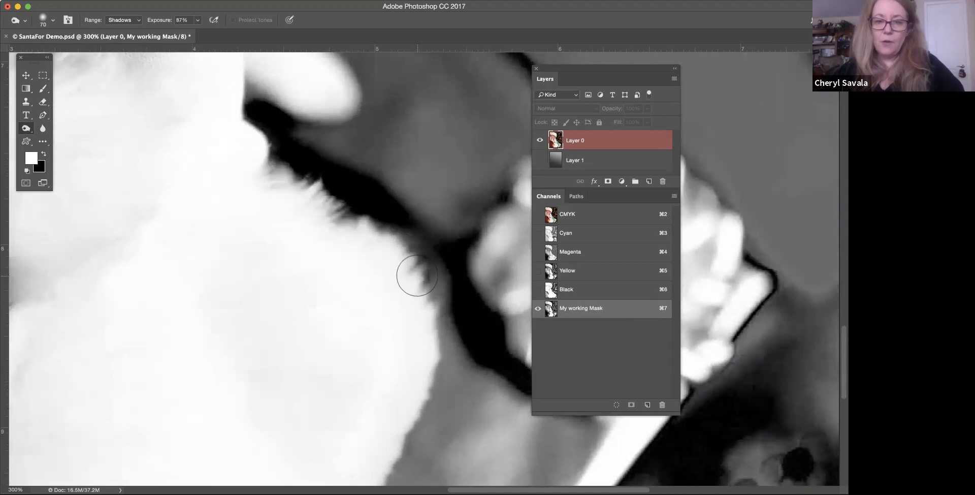
mouse_move(420, 219)
left_mouse_down()
mouse_move(447, 297)
mouse_move(428, 237)
mouse_move(395, 268)
mouse_move(422, 275)
mouse_move(435, 319)
mouse_move(418, 271)
mouse_move(410, 279)
mouse_move(409, 240)
mouse_move(392, 291)
mouse_move(401, 236)
mouse_move(402, 297)
mouse_move(410, 239)
mouse_move(407, 290)
mouse_move(368, 241)
mouse_move(394, 243)
mouse_move(444, 295)
left_mouse_up()
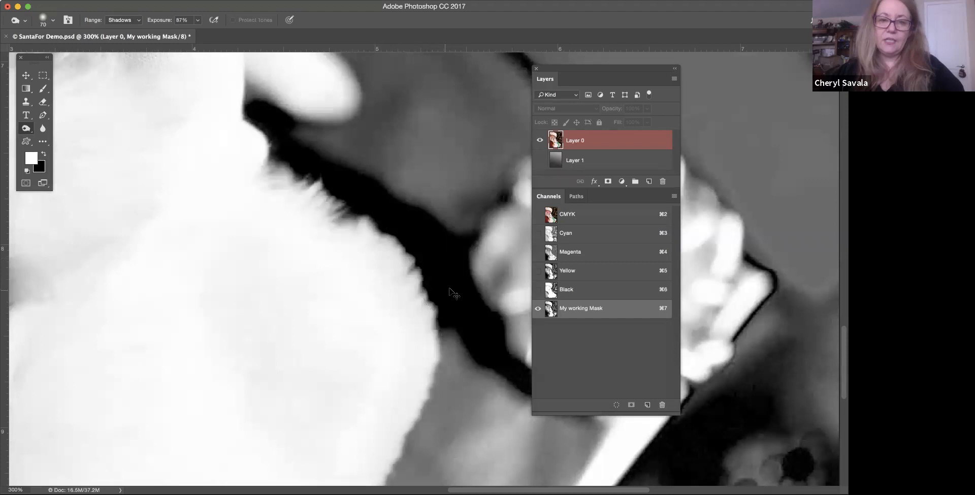
key("super+z")
mouse_move(421, 219)
left_mouse_down()
mouse_move(442, 236)
mouse_move(461, 285)
mouse_move(457, 298)
mouse_move(449, 292)
mouse_move(483, 328)
mouse_move(464, 308)
mouse_move(468, 350)
mouse_move(466, 313)
mouse_move(457, 378)
left_mouse_up()
Enlarge the burn brush to 125 and burn the background beside the lower fur cuff to black, down to the image's edge
scroll(431, 211, "down", 5)
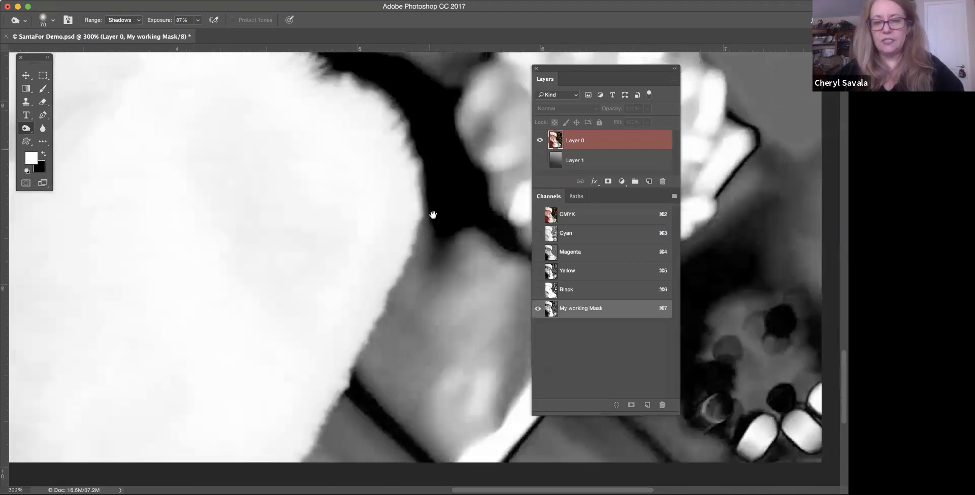
key("bracketright")
key("bracketright")
key("bracketright")
key("bracketright")
mouse_move(435, 214)
left_mouse_down()
mouse_move(442, 254)
mouse_move(412, 300)
mouse_move(436, 235)
mouse_move(358, 401)
mouse_move(364, 374)
mouse_move(317, 450)
mouse_move(311, 426)
mouse_move(382, 398)
mouse_move(489, 263)
mouse_move(364, 252)
mouse_move(333, 402)
mouse_move(360, 304)
mouse_move(277, 333)
left_mouse_up()
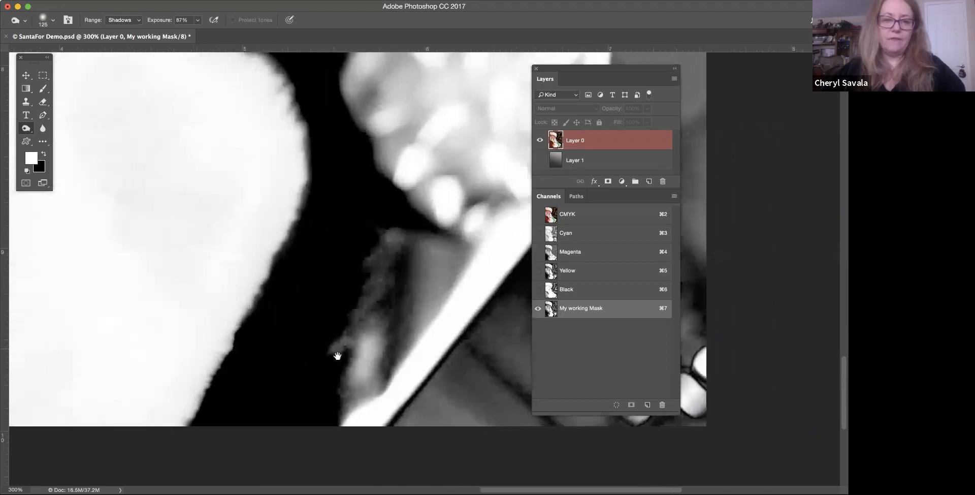
left_click_drag(338, 355, 307, 472)
Make a rectangular marquee selection around the background beside the lower cuff, out to the image's bottom right corner
key("super+minus")
key("super+minus")
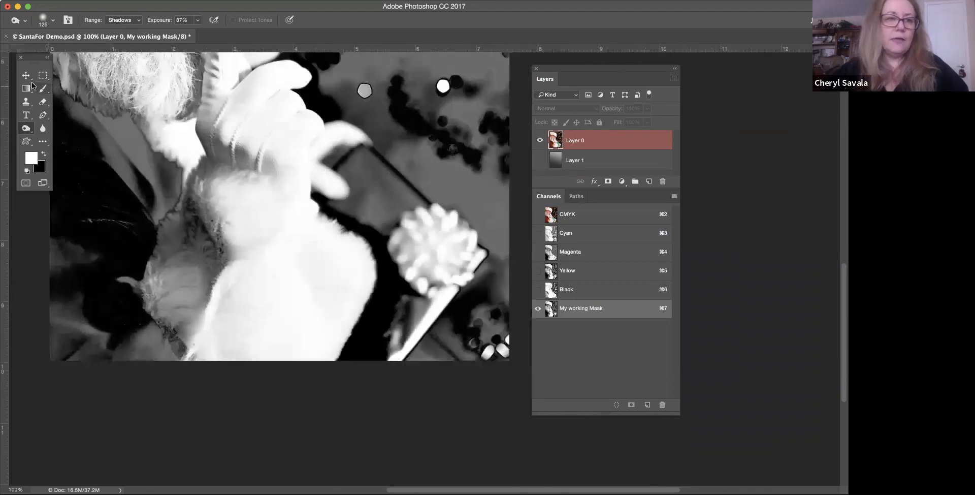
left_click(43, 75)
scroll(250, 213, "right", 5)
scroll(250, 213, "up", 2)
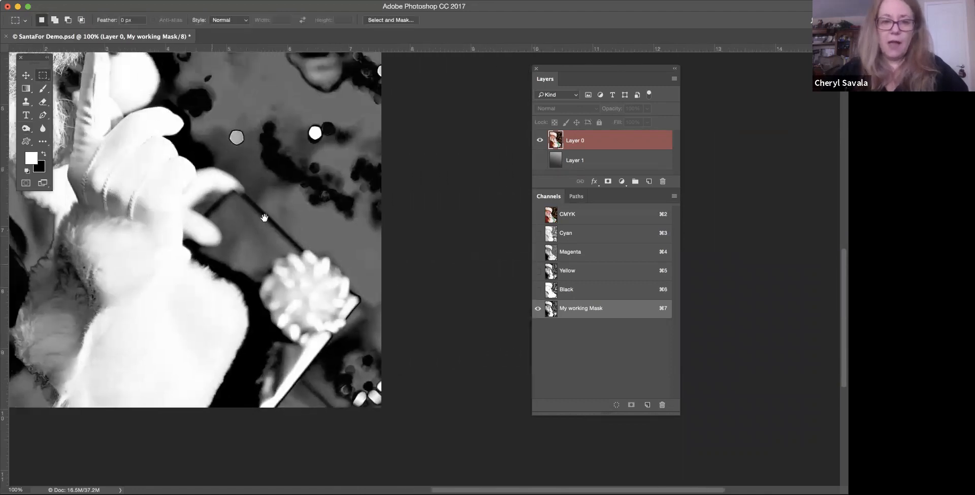
left_click_drag(263, 283, 631, 405)
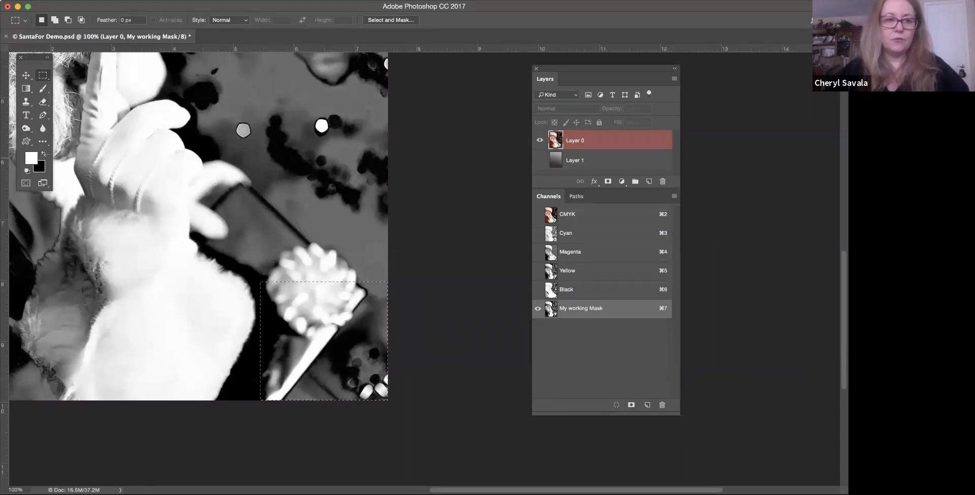
left_click(43, 154)
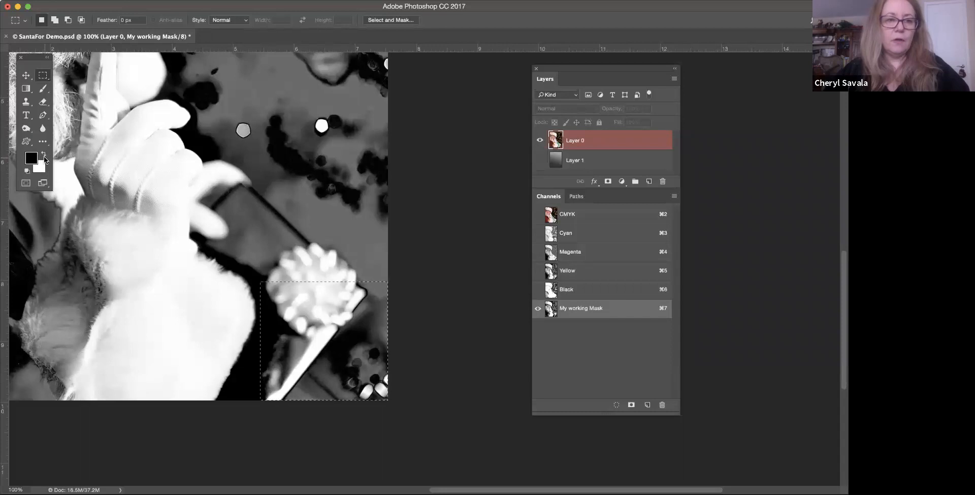
left_click(118, 1)
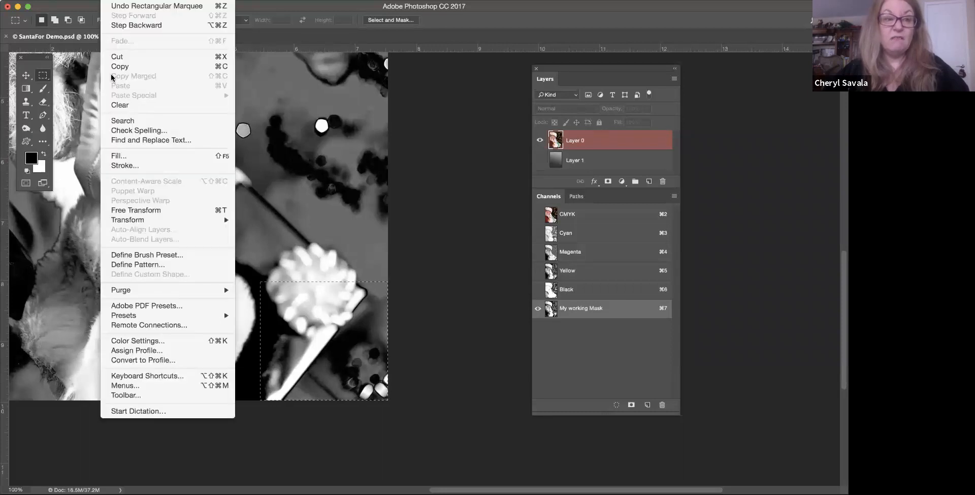
left_click(207, 157)
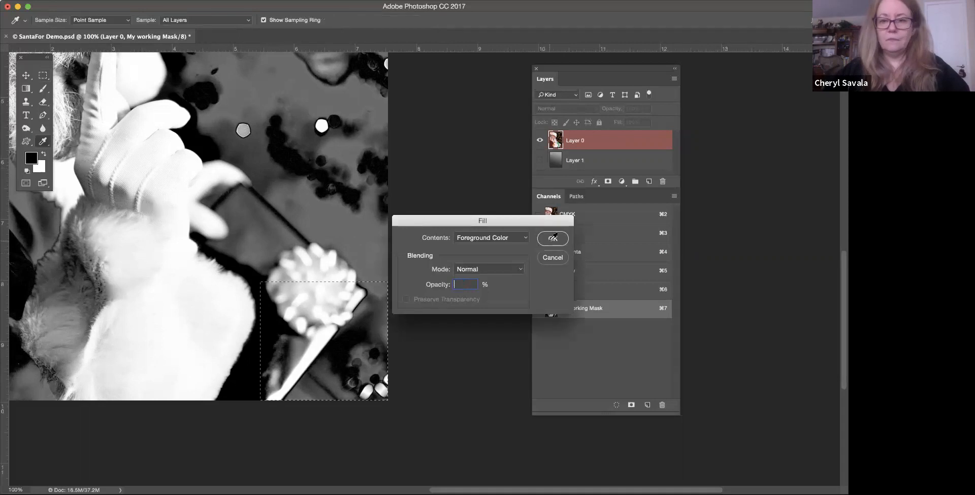
left_click(552, 239)
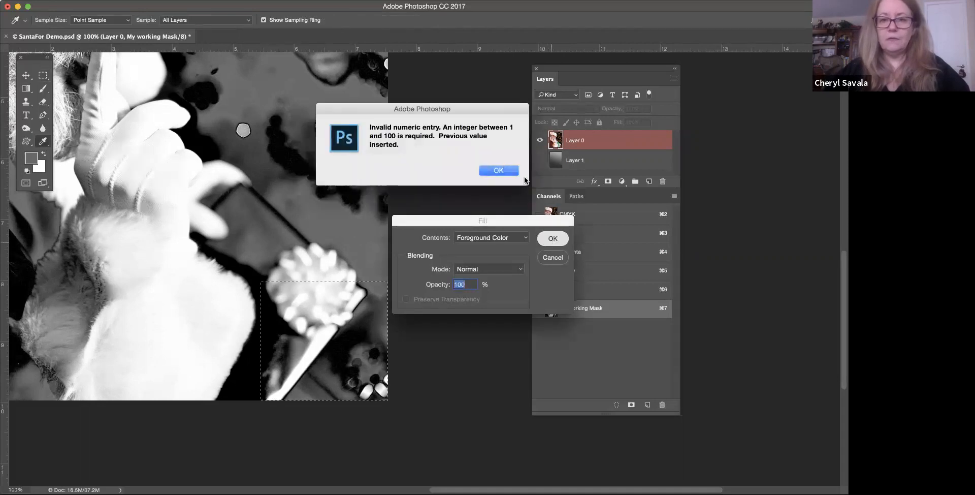
left_click(507, 174)
left_click(555, 260)
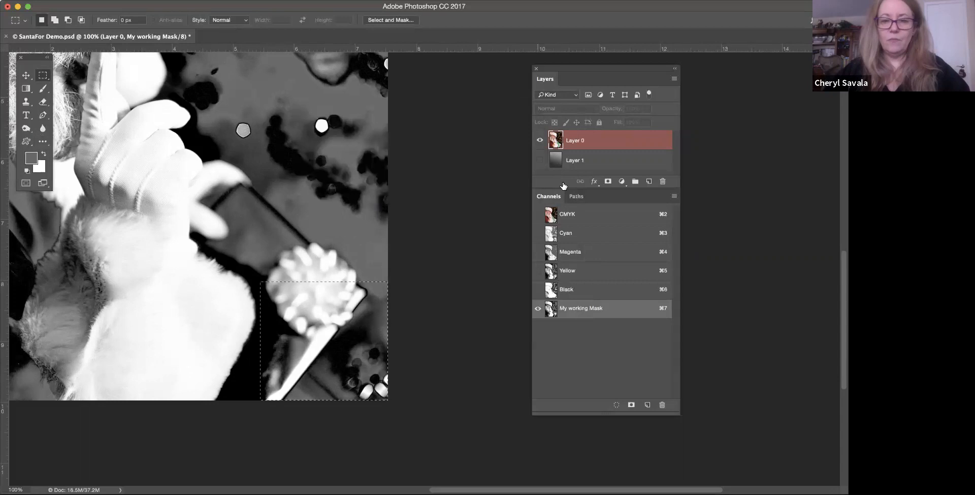
Try to fill the rectangular selection with the grey foreground color, and undo the fill
key("alt+BackSpace")
key("x")
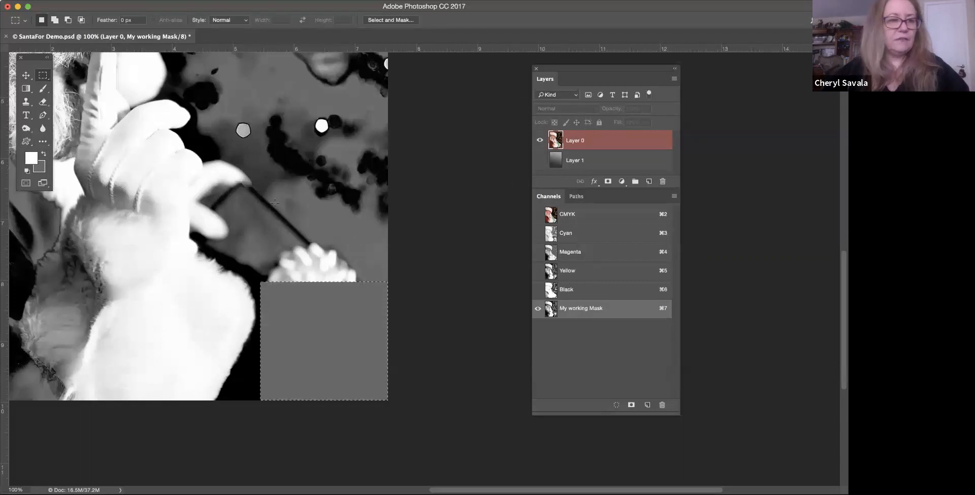
key("super+z")
Set the foreground color to black and fill the rectangular selection with it
left_click(43, 89)
key("x")
key("alt+BackSpace")
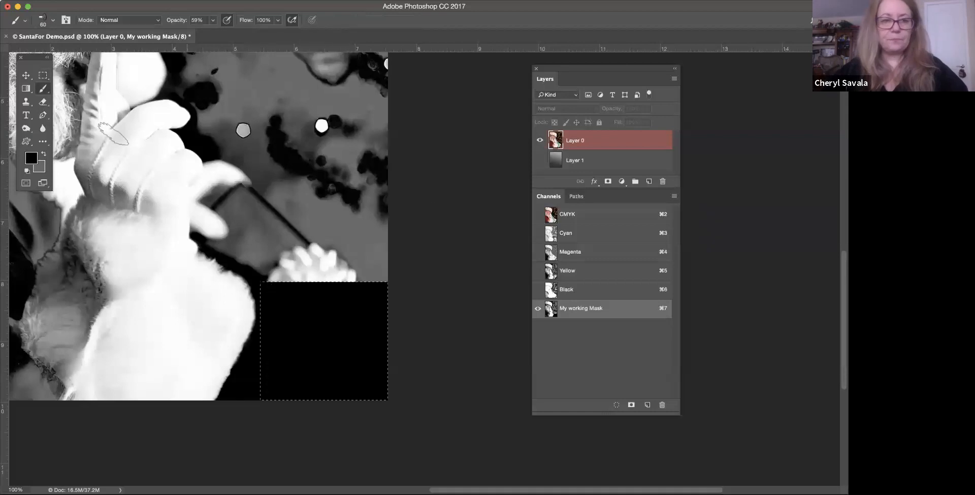
Lasso the grey background beside the glove, out to the image's edge, and fill it with black
left_click_drag(43, 75, 81, 82)
left_click(82, 84)
left_click(435, 205)
mouse_move(406, 303)
left_mouse_down()
mouse_move(375, 305)
mouse_move(250, 277)
left_mouse_up()
mouse_move(206, 151)
left_mouse_down()
mouse_move(223, 115)
mouse_move(427, 170)
mouse_move(414, 216)
left_mouse_up()
key("alt")
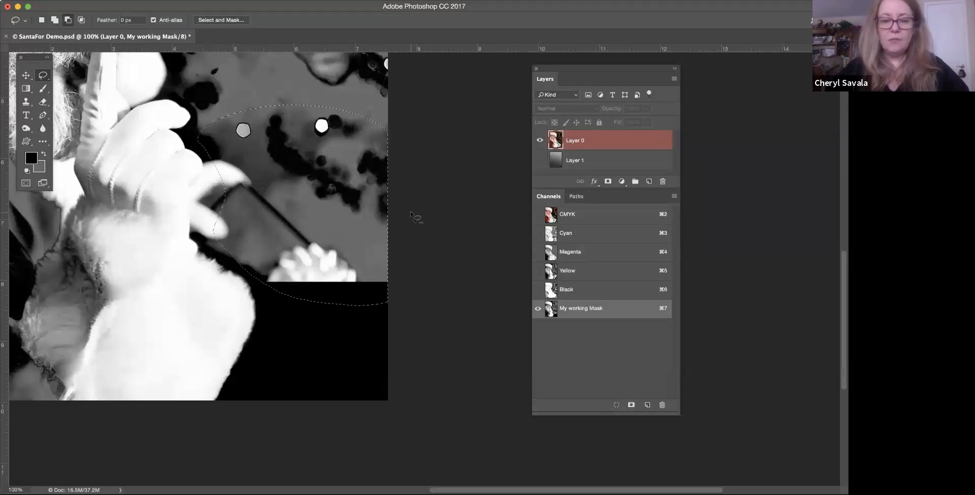
key("alt+Delete")
Lasso the remaining background beside the pompom and fingertip, above the blackened area, and fill it with black
mouse_move(288, 201)
left_mouse_down()
mouse_move(360, 334)
mouse_move(333, 359)
left_mouse_up()
mouse_move(479, 149)
left_mouse_down()
mouse_move(421, 94)
mouse_move(319, 98)
left_mouse_up()
left_click_drag(214, 222, 220, 248)
left_click_drag(278, 307, 546, 163)
key("alt+BackSpace")
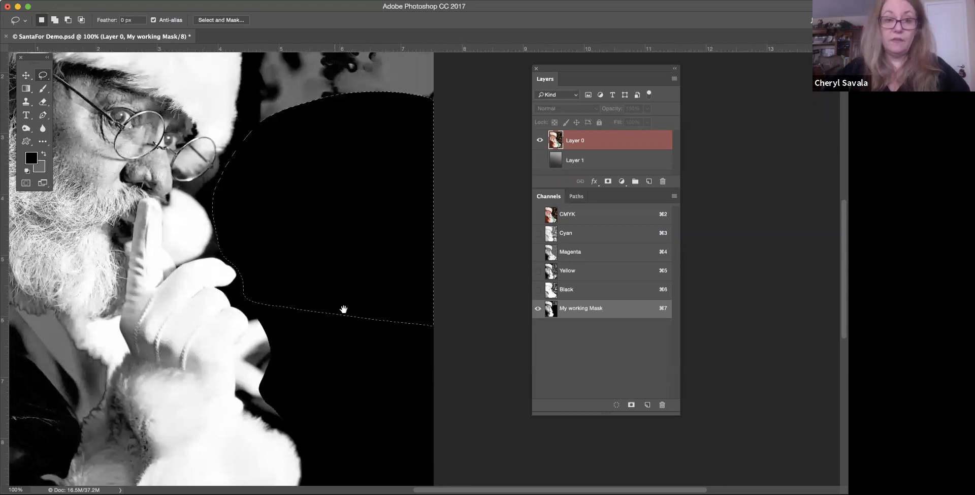
Lasso the background beside the hat up to the image's top edge, fill it with black and clear the selection
scroll(361, 289, "up", 5)
mouse_move(454, 82)
left_mouse_down()
mouse_move(357, 56)
mouse_move(253, 105)
mouse_move(274, 157)
mouse_move(274, 262)
mouse_move(456, 304)
left_mouse_up()
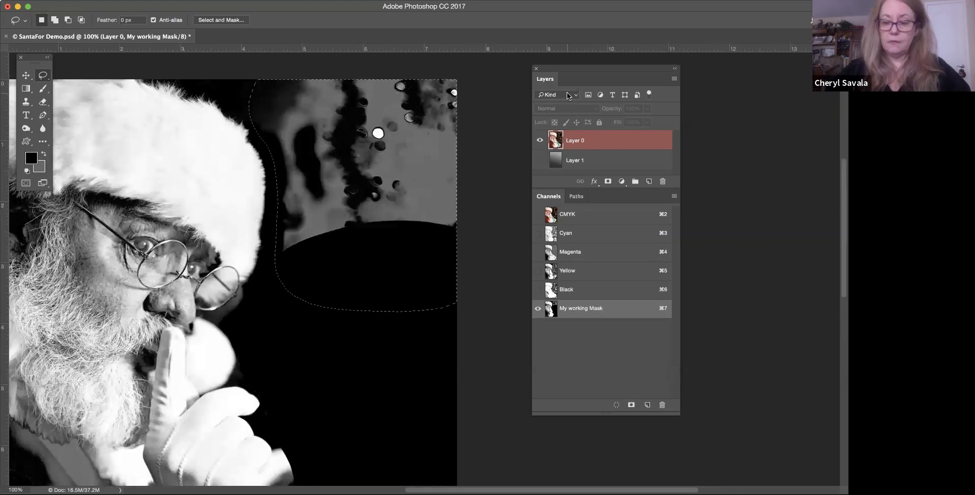
key("alt+BackSpace")
left_click(385, 395)
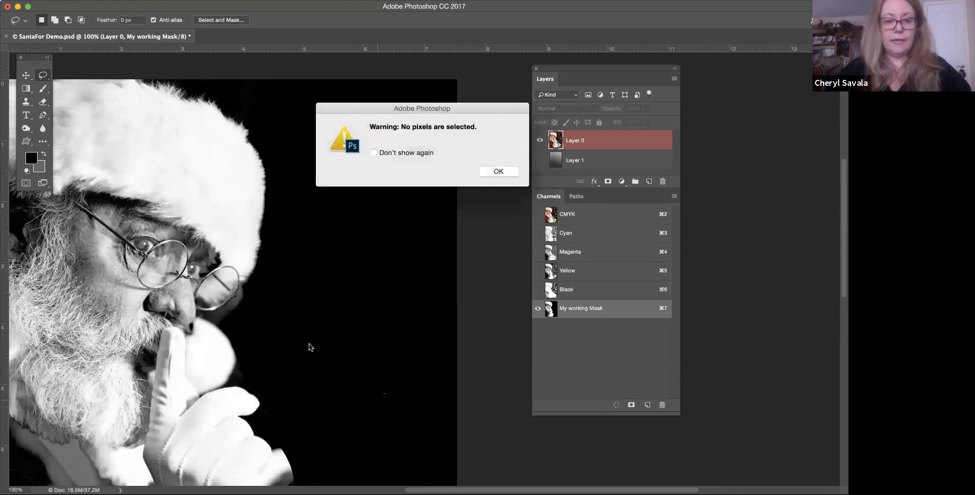
left_click(498, 171)
Restore the default colors, lasso the coat, sleeve and inner glove area, fill it with white and deselect
scroll(427, 159, "down", 10)
scroll(455, 135, "left", 4)
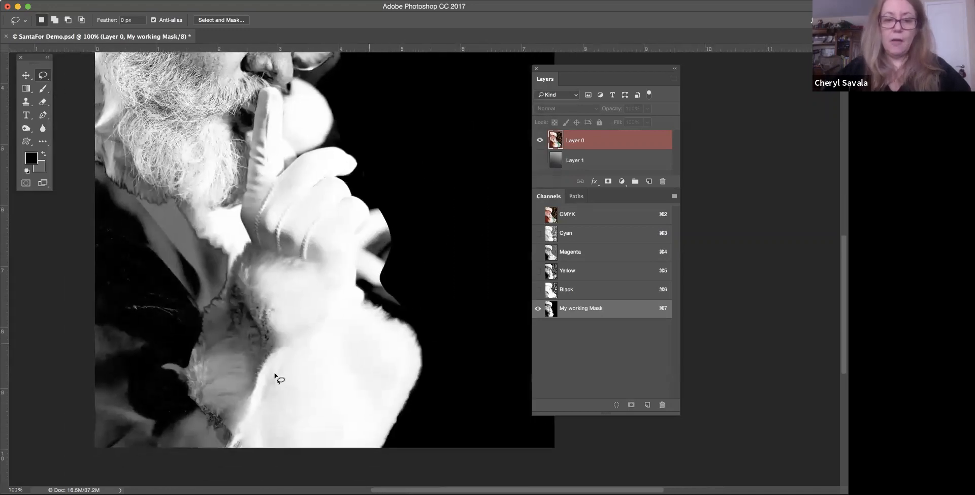
left_click(28, 171)
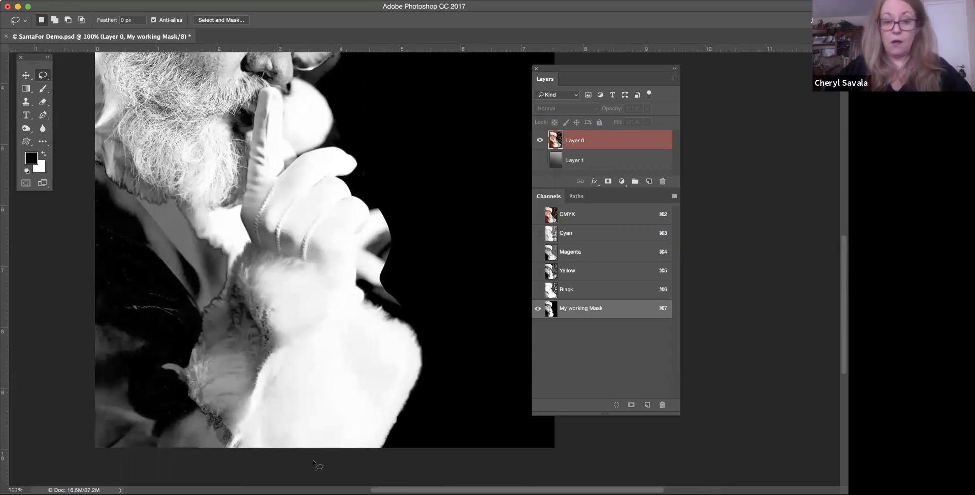
mouse_move(336, 430)
left_mouse_down()
mouse_move(337, 257)
mouse_move(283, 199)
mouse_move(146, 115)
mouse_move(96, 124)
mouse_move(95, 447)
mouse_move(152, 450)
left_mouse_up()
key("x")
key("alt+BackSpace")
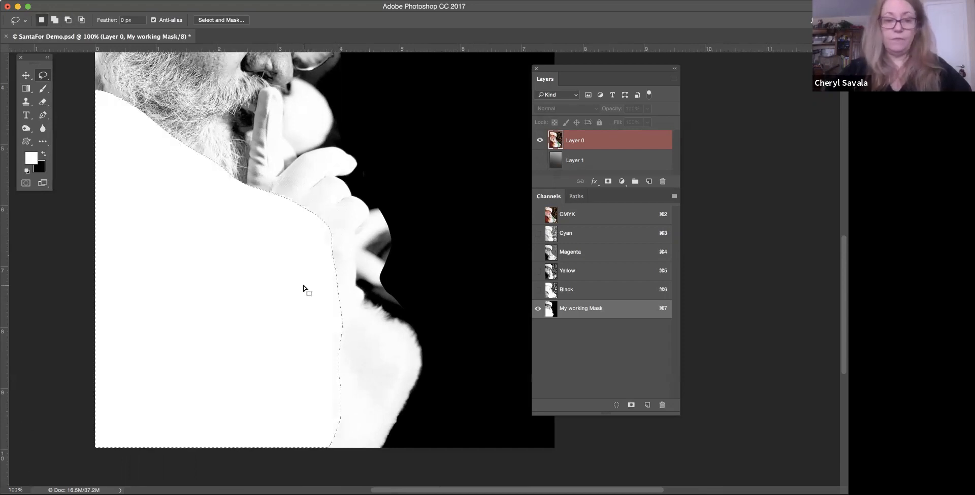
left_click_drag(239, 179, 261, 370)
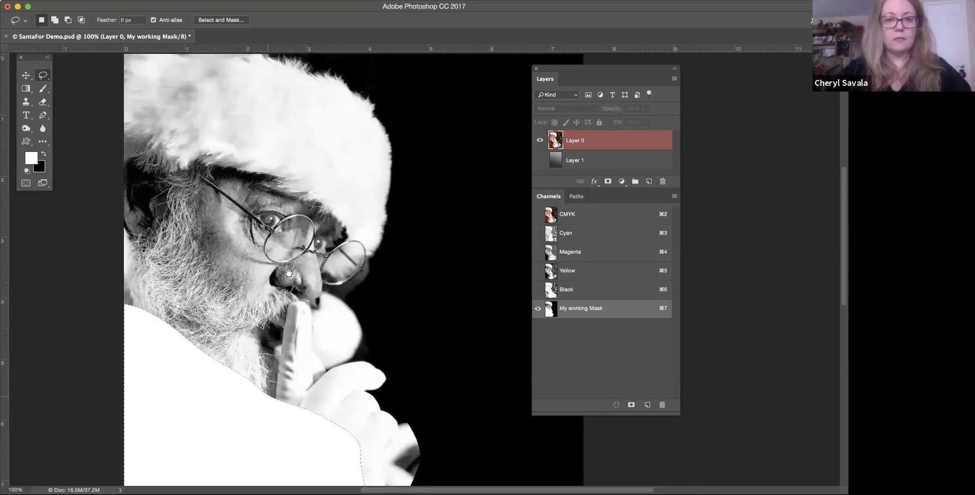
key("super+d")
Lasso the inside of the hat, face and beard, fill it with white and deselect
mouse_move(293, 97)
left_mouse_down()
mouse_move(350, 155)
mouse_move(363, 236)
mouse_move(333, 267)
left_mouse_up()
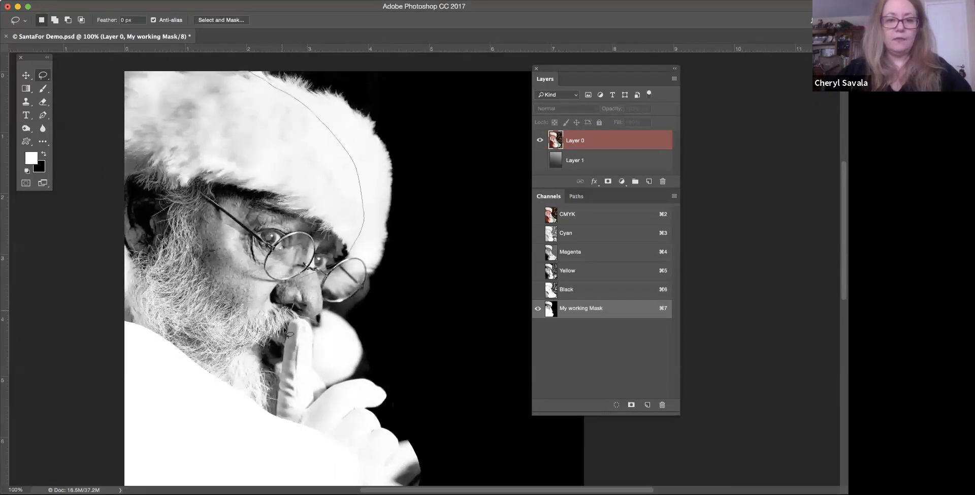
mouse_move(292, 371)
left_mouse_down()
mouse_move(200, 455)
mouse_move(56, 365)
mouse_move(18, 190)
mouse_move(8, 39)
left_mouse_up()
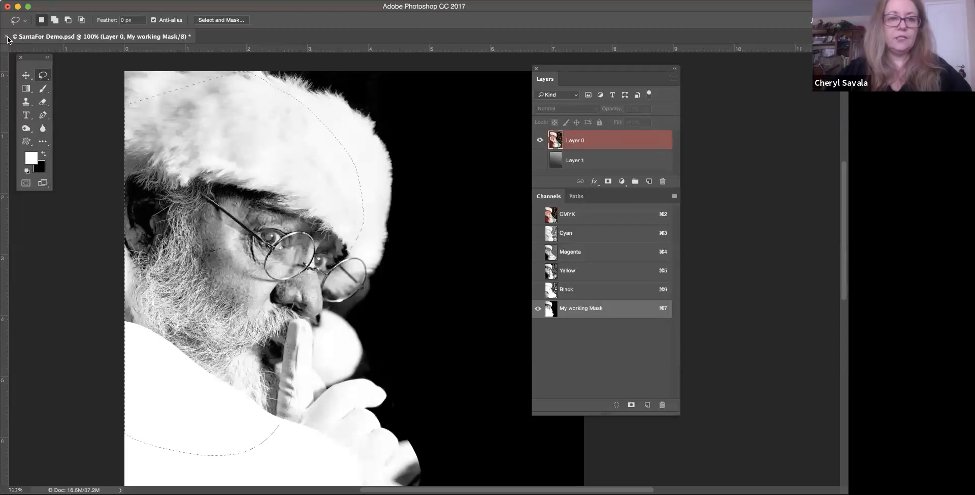
key("alt+BackSpace")
key("super+d")
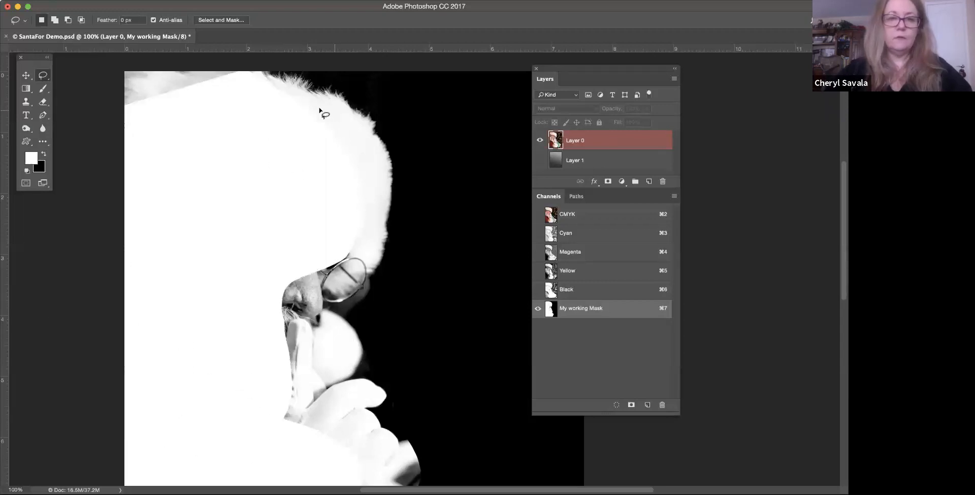
Lasso the leftover grey areas in the hat's upper corner and the sleeve, fill them with white and deselect
mouse_move(219, 115)
left_mouse_down()
mouse_move(86, 62)
mouse_move(103, 215)
left_mouse_up()
key("super+d")
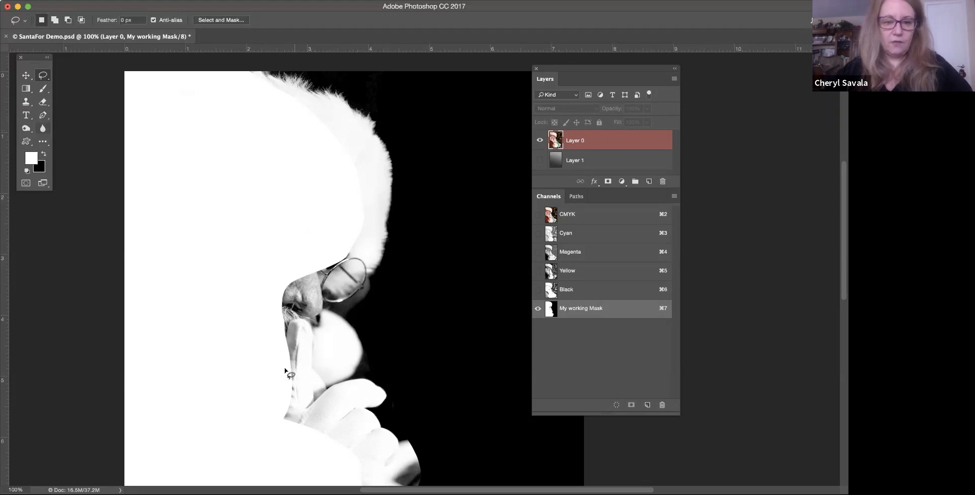
scroll(284, 254, "down", 5)
mouse_move(254, 273)
left_mouse_down()
mouse_move(348, 349)
mouse_move(198, 407)
mouse_move(196, 320)
mouse_move(248, 268)
left_mouse_up()
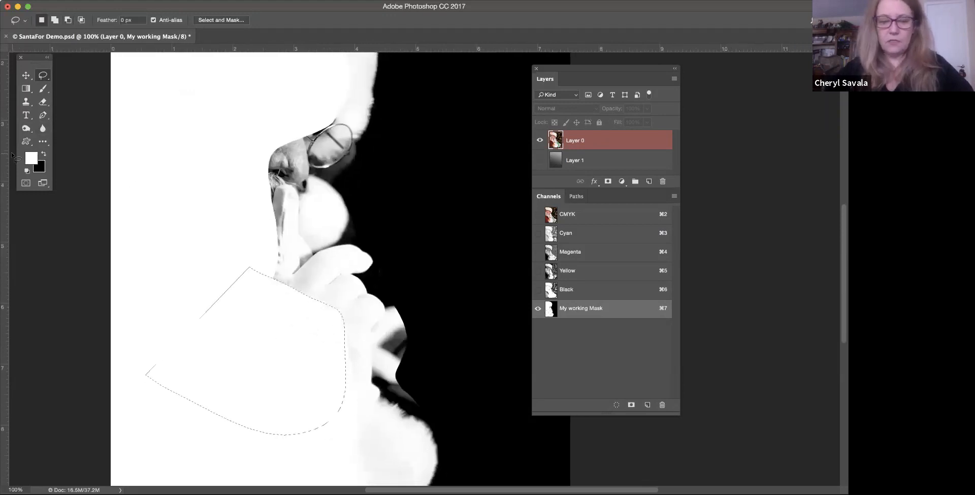
key("super+d")
Switch to the Dodge tool and enlarge its brush to 125 for lightening the hat's fur edge
left_click_drag(26, 128, 64, 127)
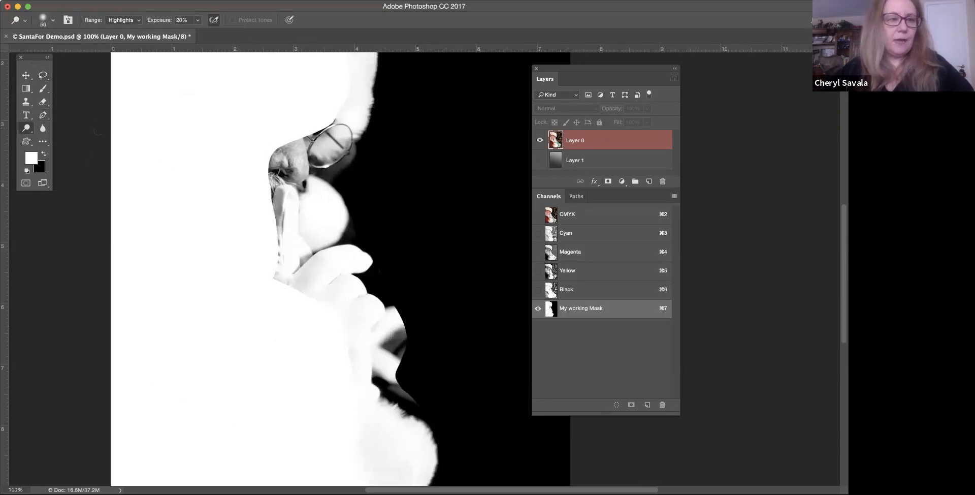
mouse_move(321, 160)
left_mouse_down()
mouse_move(318, 222)
mouse_move(350, 374)
left_mouse_up()
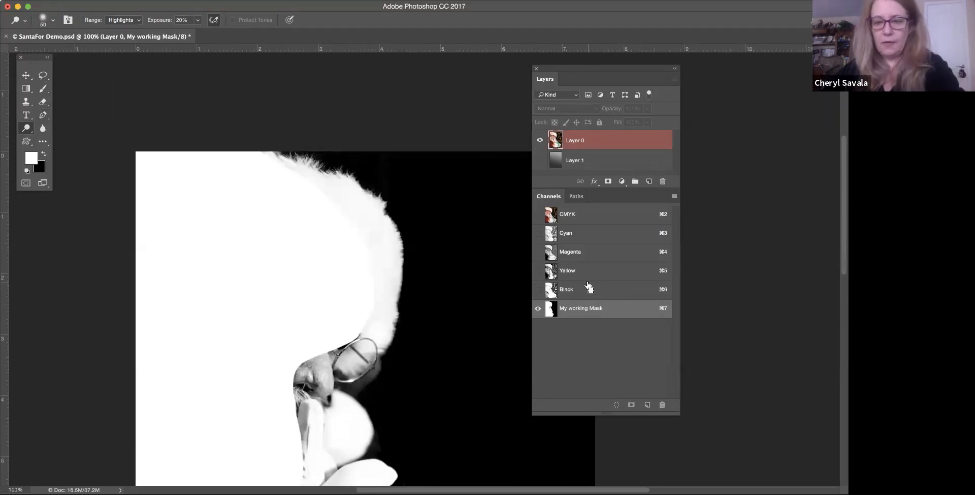
key("super+plus")
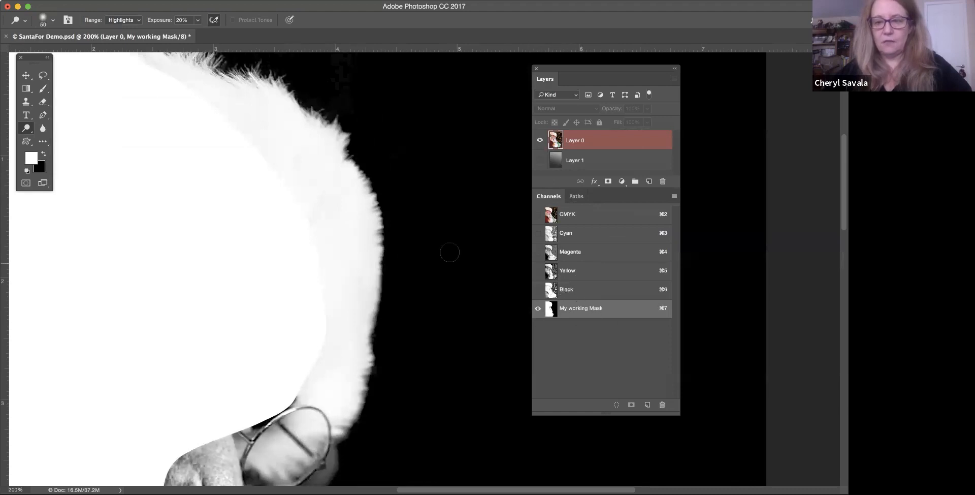
left_click_drag(449, 248, 556, 318)
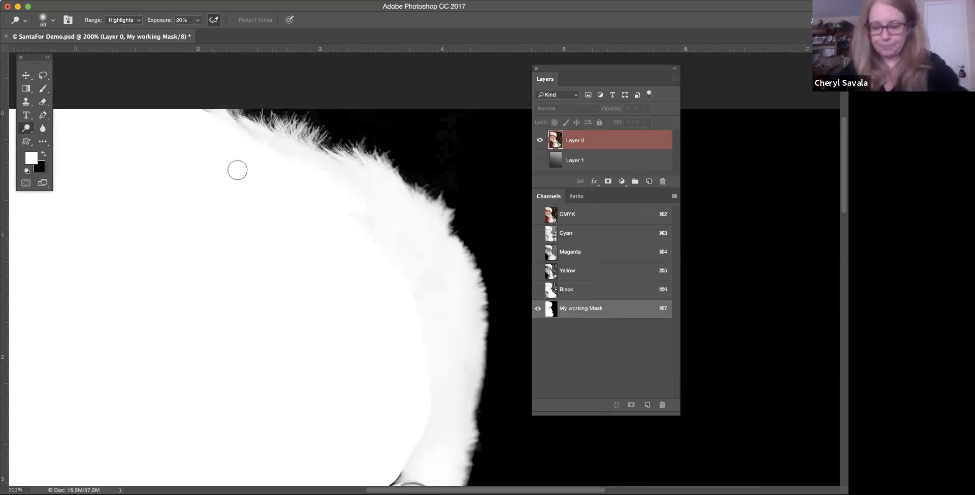
key("bracketright")
key("bracketright")
key("bracketright")
key("bracketright")
key("bracketright")
key("bracketright")
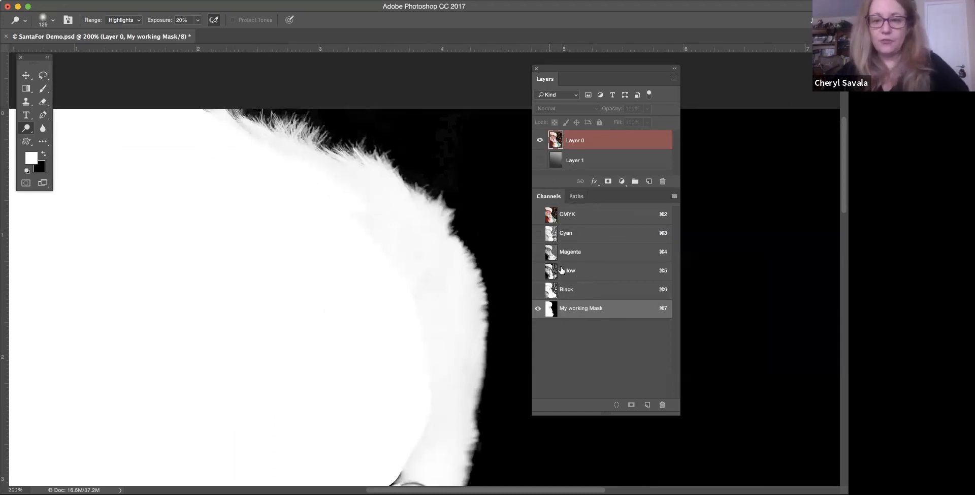
Show the CMYK composite with the working mask channel hidden, and examine the hat's fur and the glasses
left_click(538, 215)
left_click(538, 308)
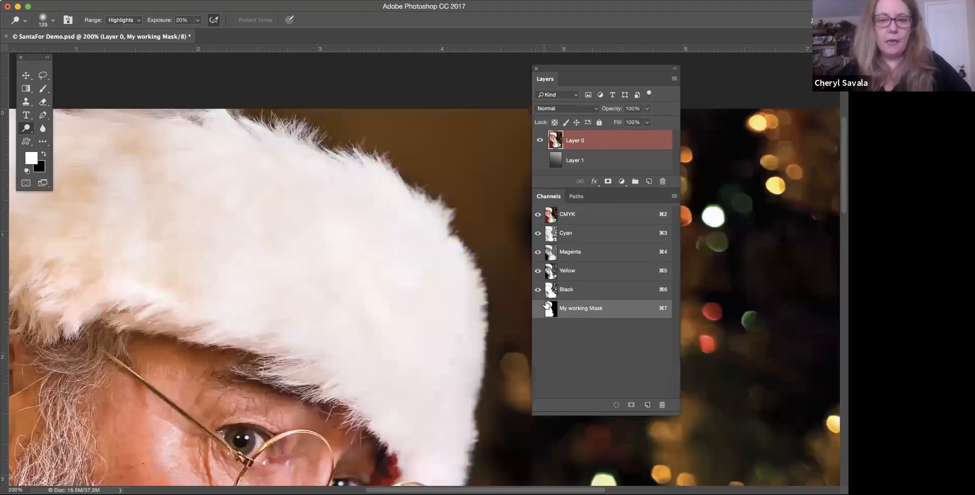
left_click_drag(381, 323, 409, 183)
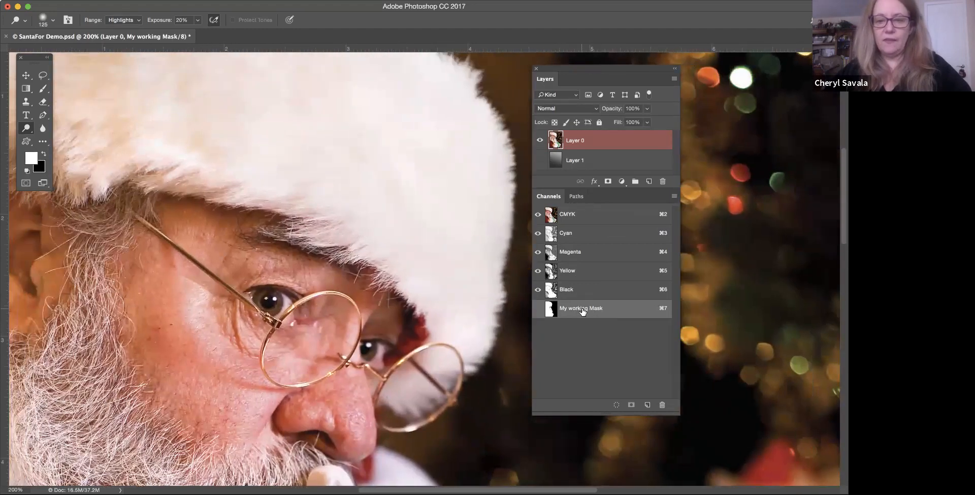
Display only the My working Mask channel and dodge the grey fur along the hat's upper and outer edge
left_click(537, 308)
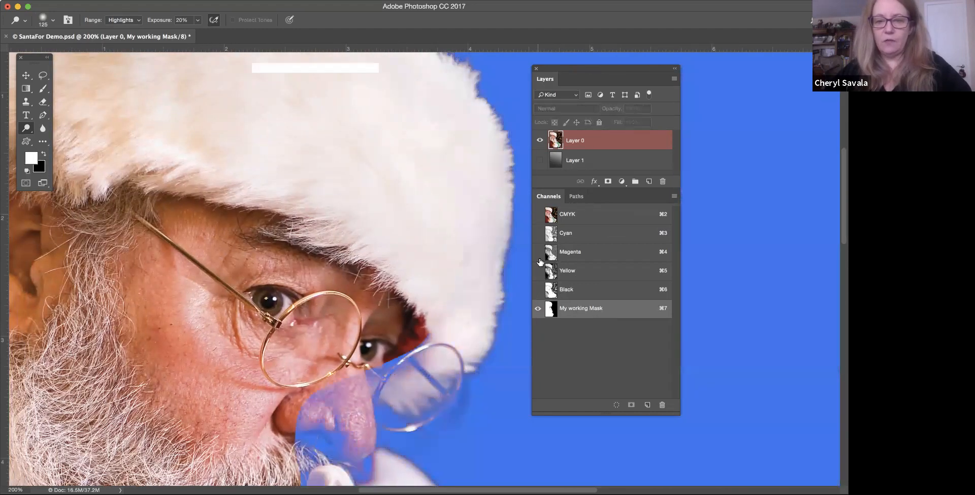
left_click(537, 213)
left_click_drag(383, 214, 381, 275)
left_click_drag(291, 207, 328, 259)
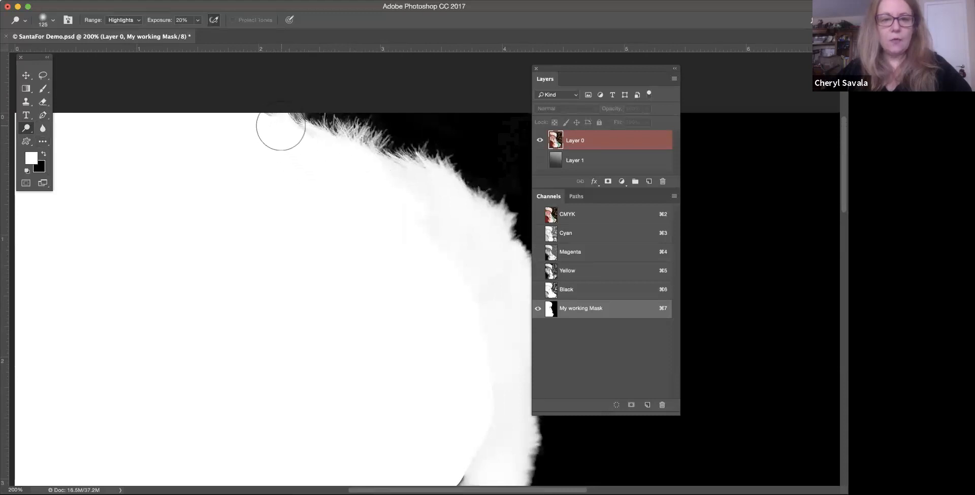
mouse_move(420, 209)
left_mouse_down()
mouse_move(311, 169)
mouse_move(283, 140)
left_mouse_up()
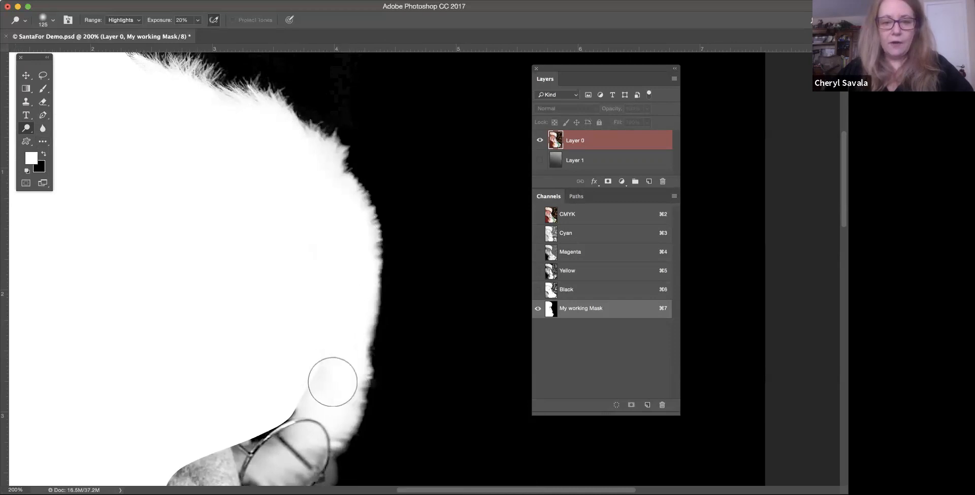
mouse_move(342, 320)
left_mouse_down()
mouse_move(374, 253)
mouse_move(385, 275)
left_mouse_up()
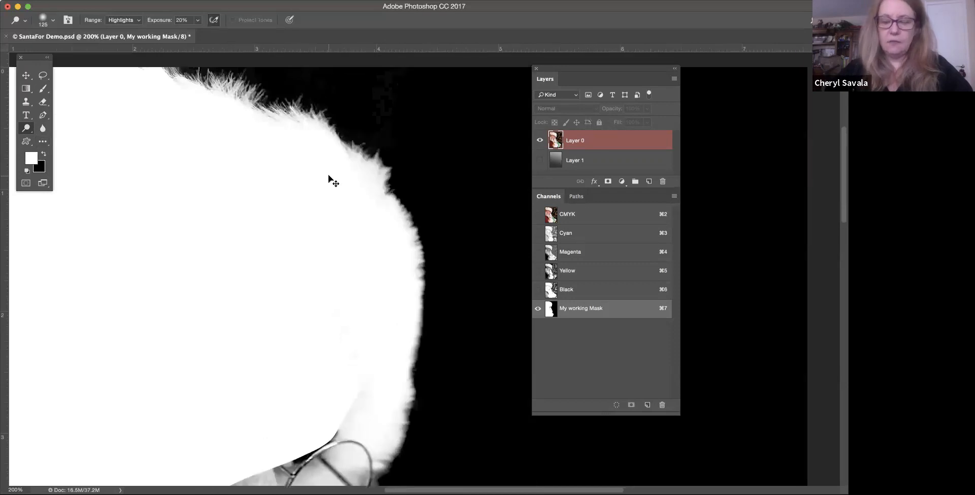
Try dodging the fine fur strands along the hat's upper edge at 500% zoom
key("super+equal")
key("super+equal")
key("super+equal")
left_click_drag(272, 206, 425, 398)
left_click_drag(324, 170, 350, 287)
left_click_drag(316, 240, 403, 273)
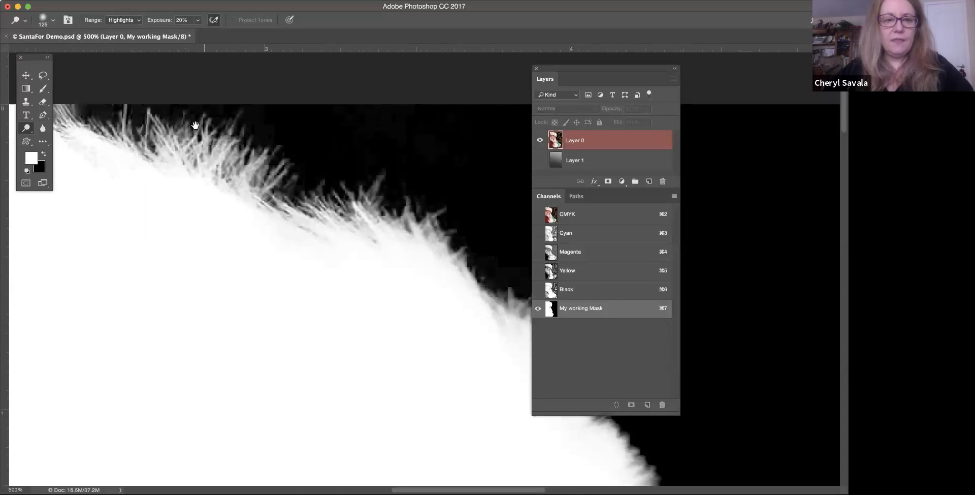
mouse_move(243, 136)
left_mouse_down()
mouse_move(218, 162)
mouse_move(244, 143)
mouse_move(209, 158)
mouse_move(190, 186)
mouse_move(222, 220)
left_mouse_up()
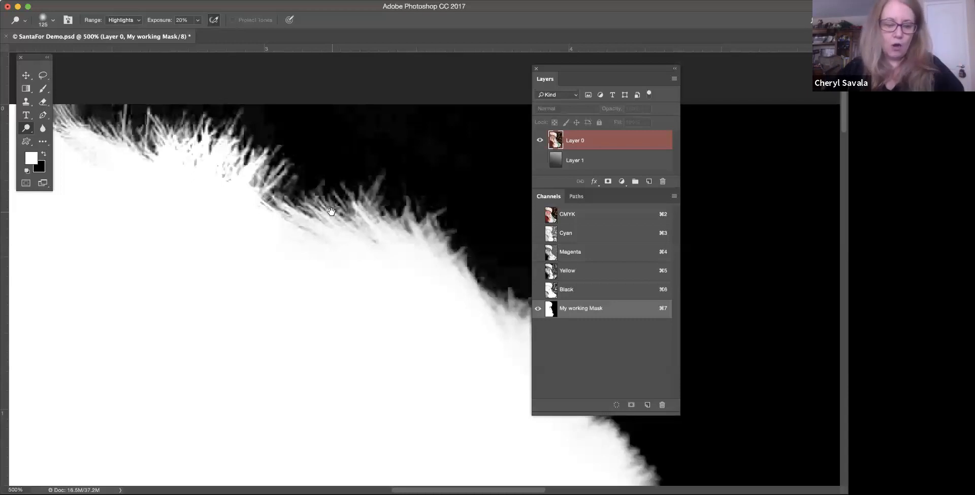
mouse_move(331, 214)
left_mouse_down()
mouse_move(295, 228)
mouse_move(255, 195)
left_mouse_up()
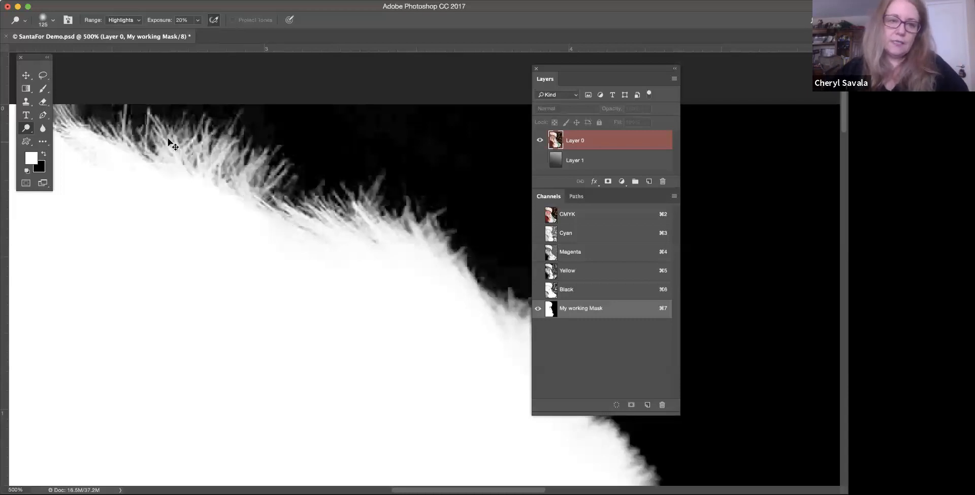
left_click_drag(358, 291, 288, 195)
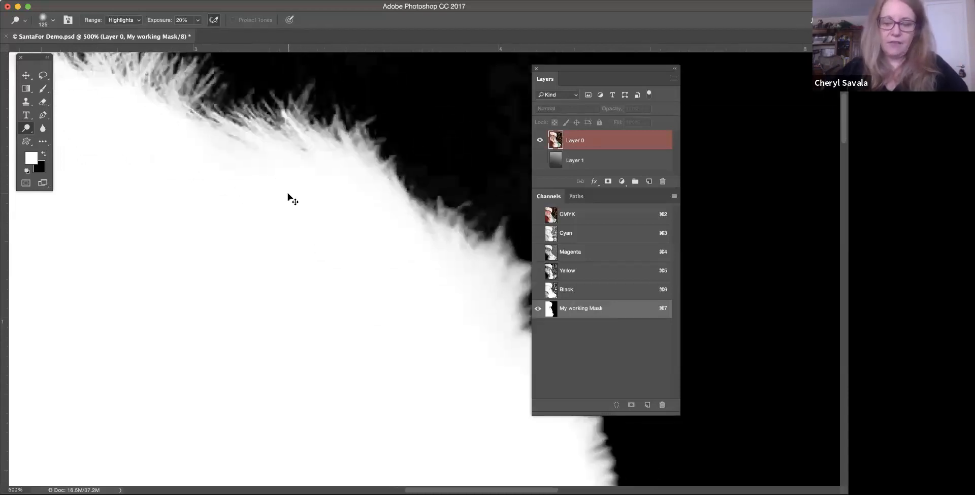
Dodge the remaining grey in the hat's lower fur edge above the glasses, and set the Dodge exposure to 78%
key("super+minus")
left_click_drag(420, 306, 358, 131)
left_click_drag(394, 381, 363, 217)
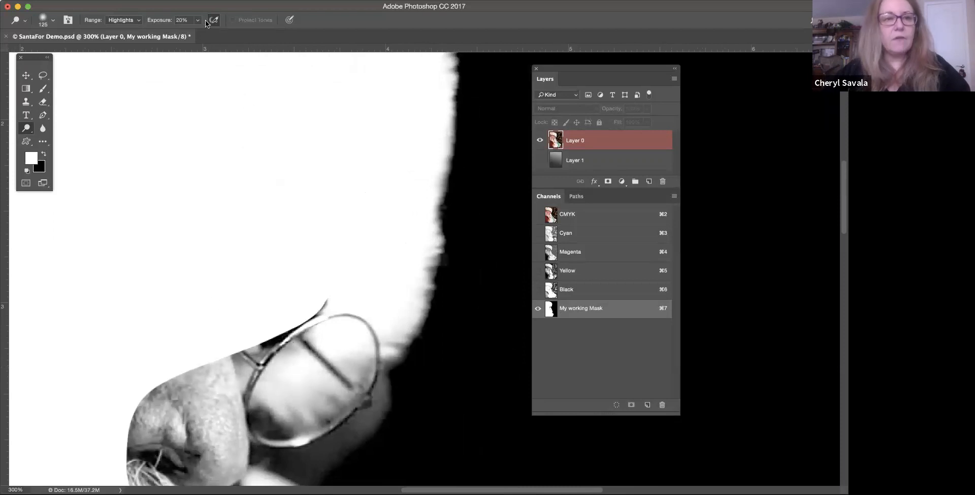
mouse_move(330, 336)
left_mouse_down()
mouse_move(360, 186)
mouse_move(386, 127)
mouse_move(234, 188)
mouse_move(265, 251)
left_mouse_up()
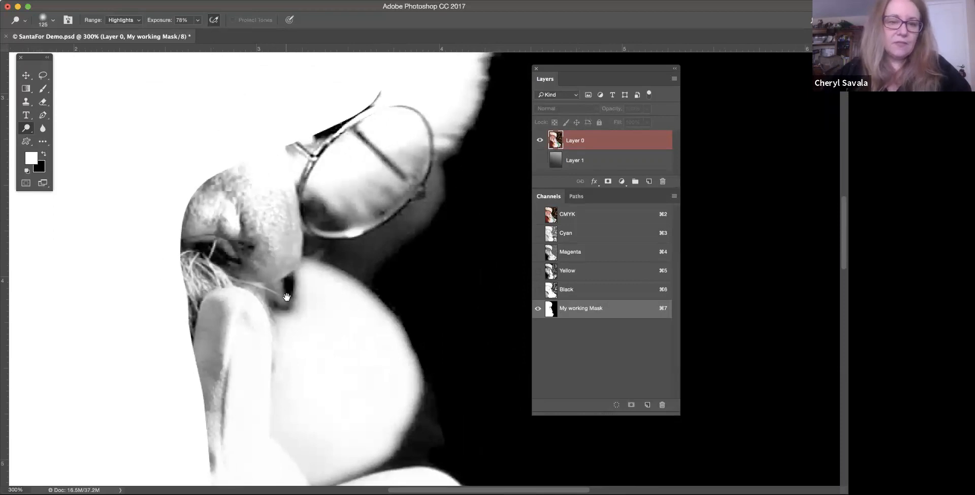
Try dodging the raised finger and the round white shape beneath the nose
mouse_move(272, 303)
left_mouse_down()
mouse_move(284, 261)
mouse_move(235, 282)
mouse_move(270, 380)
mouse_move(259, 450)
mouse_move(305, 457)
left_mouse_up()
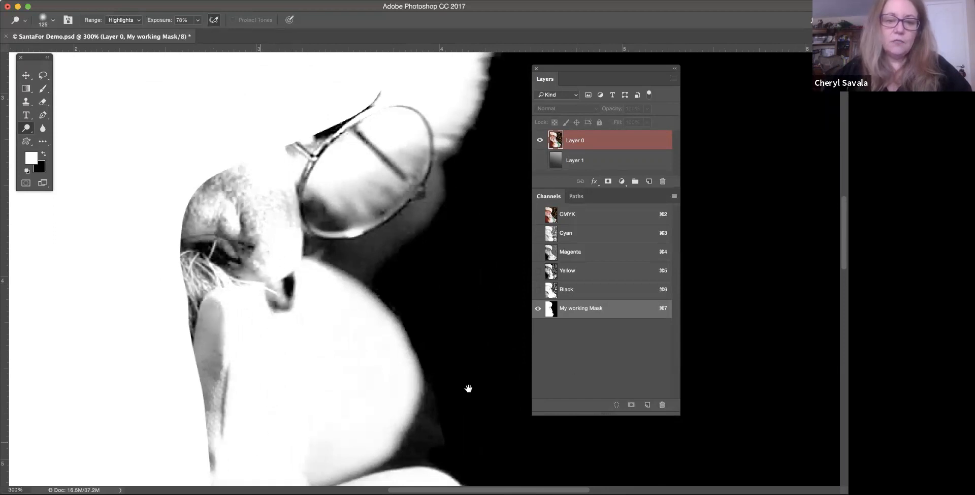
key("super+z")
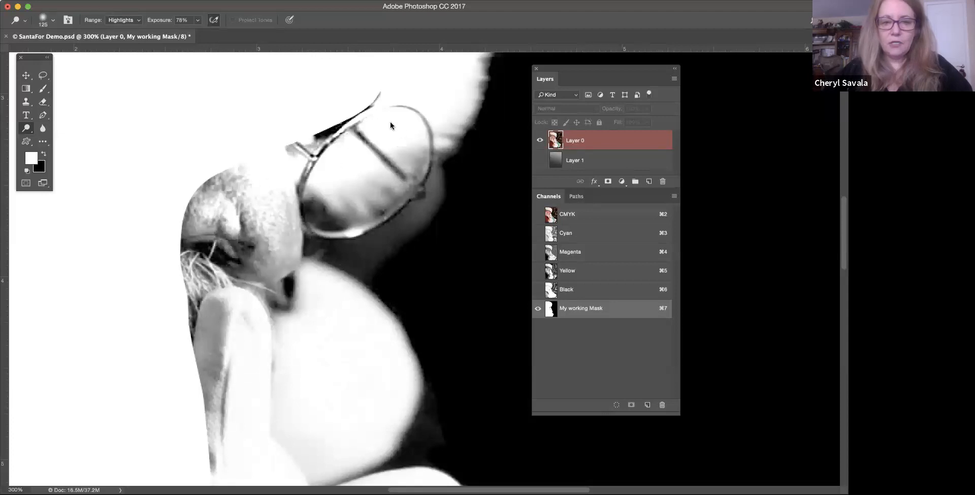
Dodge the grey shading on the curled fingers and the hand to white
left_click_drag(309, 360, 327, 96)
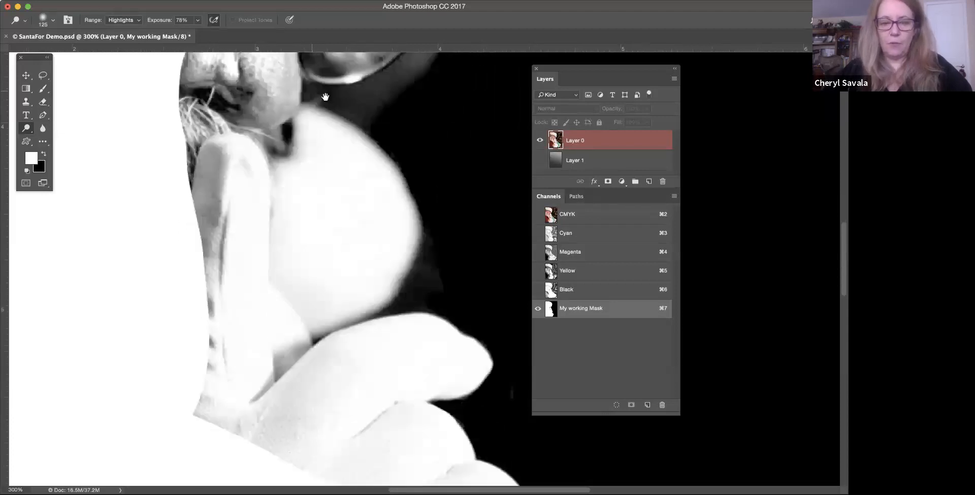
mouse_move(483, 217)
left_mouse_down()
mouse_move(446, 307)
mouse_move(468, 393)
mouse_move(311, 248)
left_mouse_up()
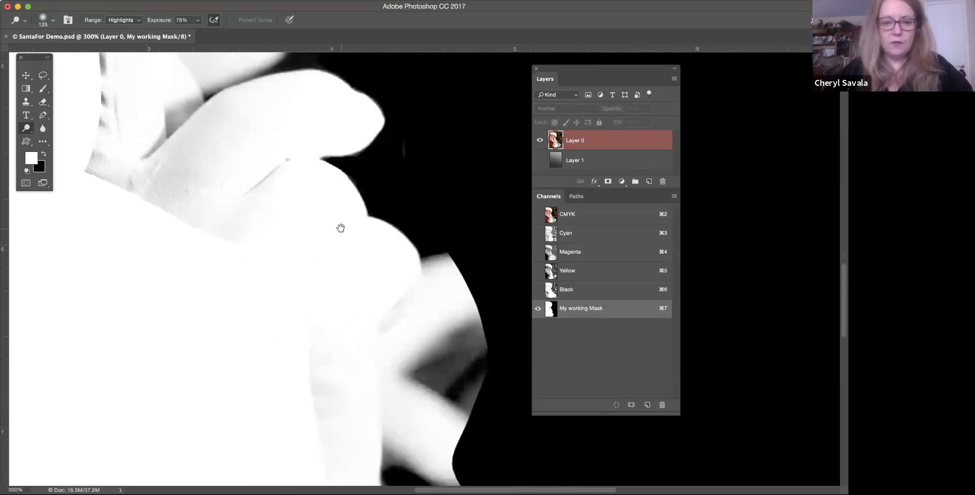
mouse_move(297, 176)
left_mouse_down()
mouse_move(265, 201)
mouse_move(282, 143)
mouse_move(266, 134)
mouse_move(214, 182)
left_mouse_up()
left_click_drag(292, 279, 245, 79)
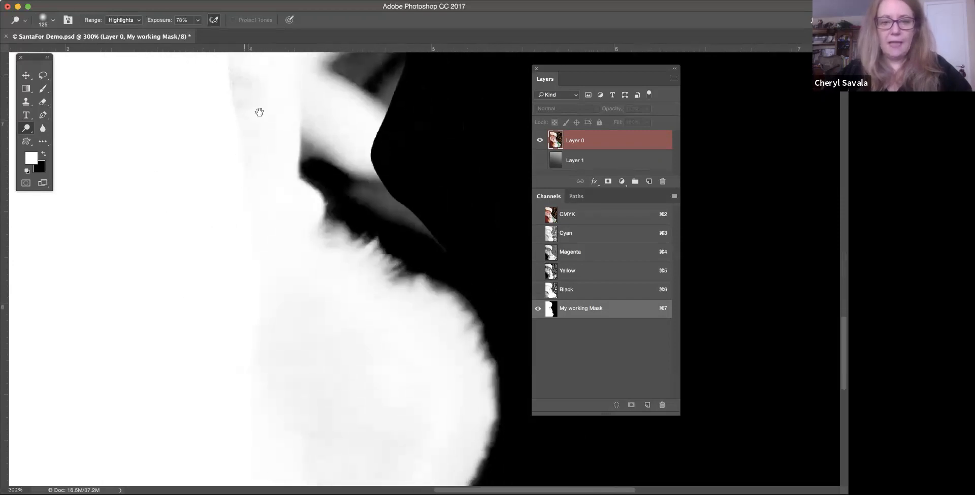
Dodge the grey areas inside the fur cuff and along its outer edge down to the image's lower border
mouse_move(318, 276)
left_mouse_down()
mouse_move(403, 312)
mouse_move(449, 372)
mouse_move(375, 431)
left_mouse_up()
left_click_drag(385, 288, 372, 119)
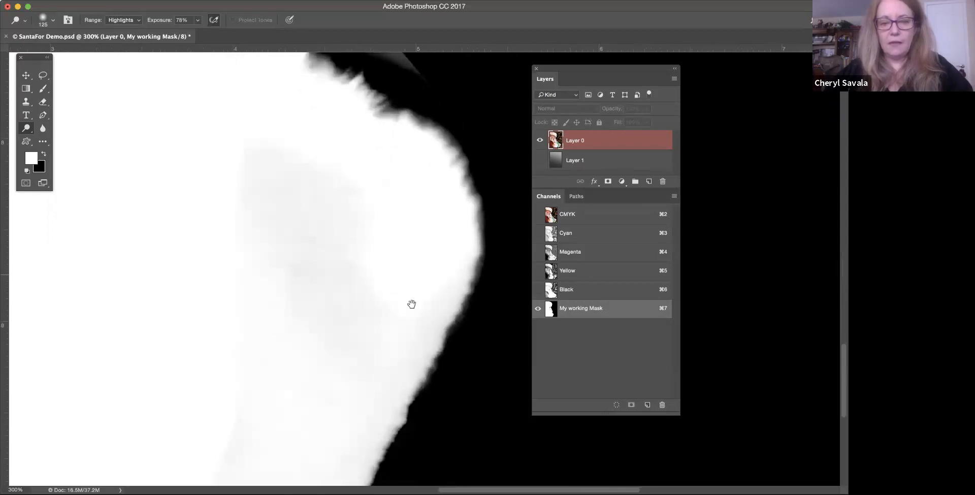
left_click_drag(411, 304, 317, 459)
scroll(357, 237, "down", 5)
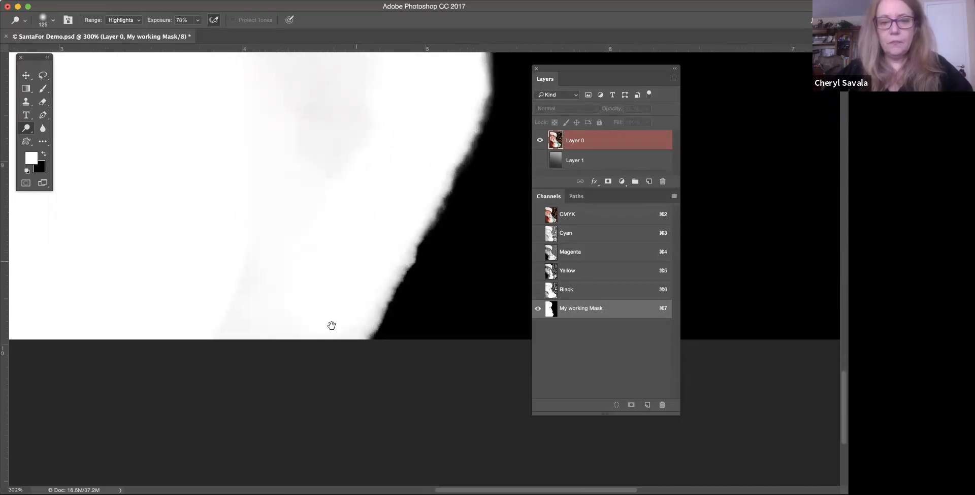
scroll(286, 279, "up", 5)
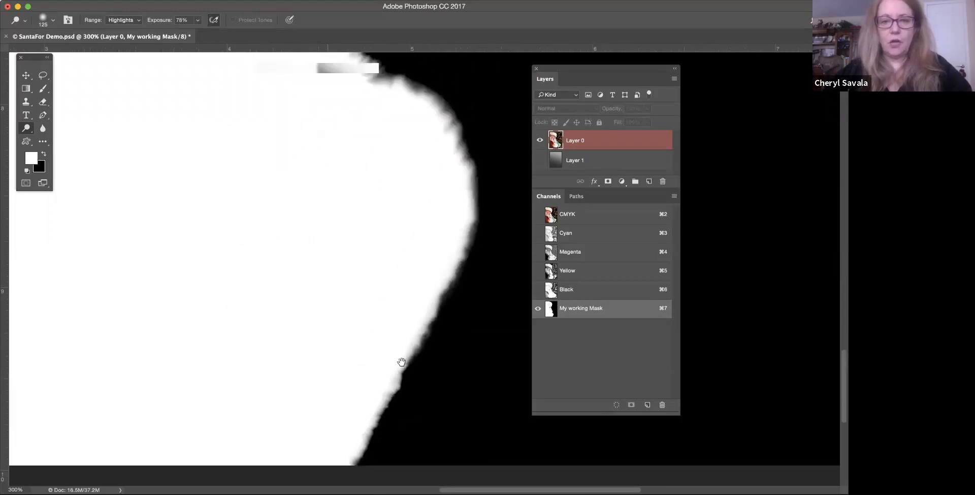
Examine the mask's remaining grey areas from the fur cuff up past the hand to the nose and glasses
scroll(398, 358, "up", 8)
scroll(399, 358, "left", 5)
scroll(322, 374, "up", 5)
scroll(322, 374, "right", 3)
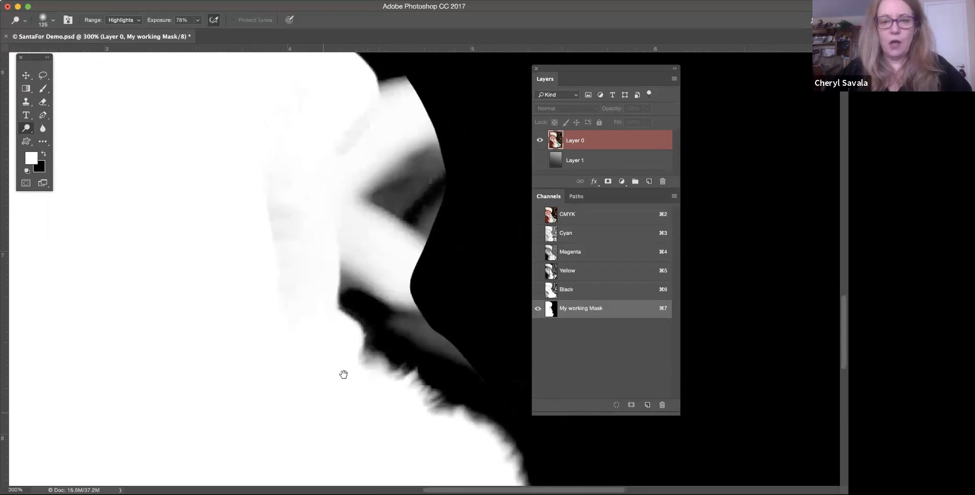
left_click_drag(264, 206, 318, 340)
left_click_drag(202, 231, 344, 391)
left_click_drag(336, 220, 347, 343)
left_click_drag(357, 241, 320, 356)
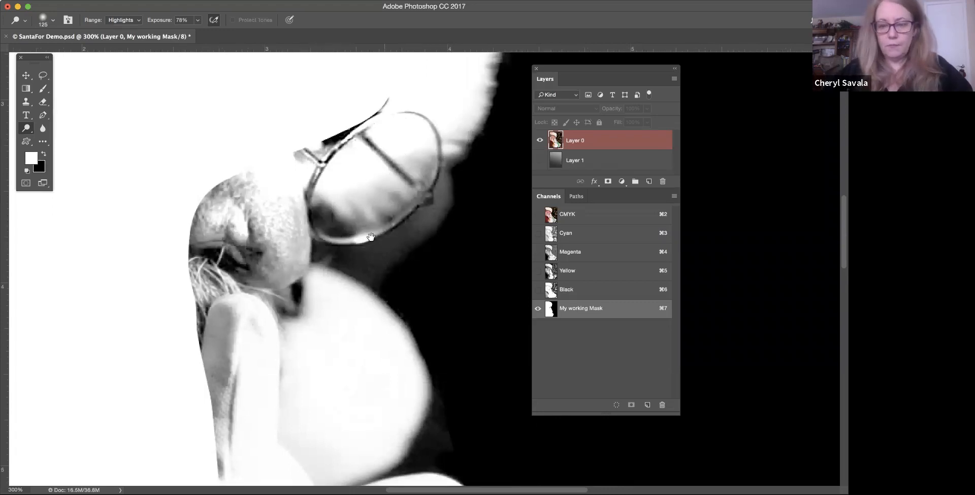
Set up a white brush of size 15 at 100% opacity and try following the outer rim of the glasses
left_click(44, 76)
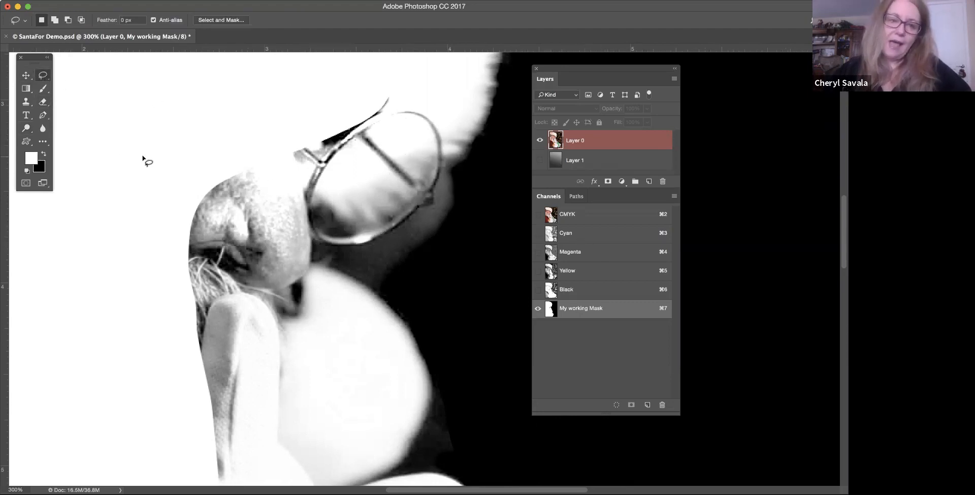
left_click(42, 88)
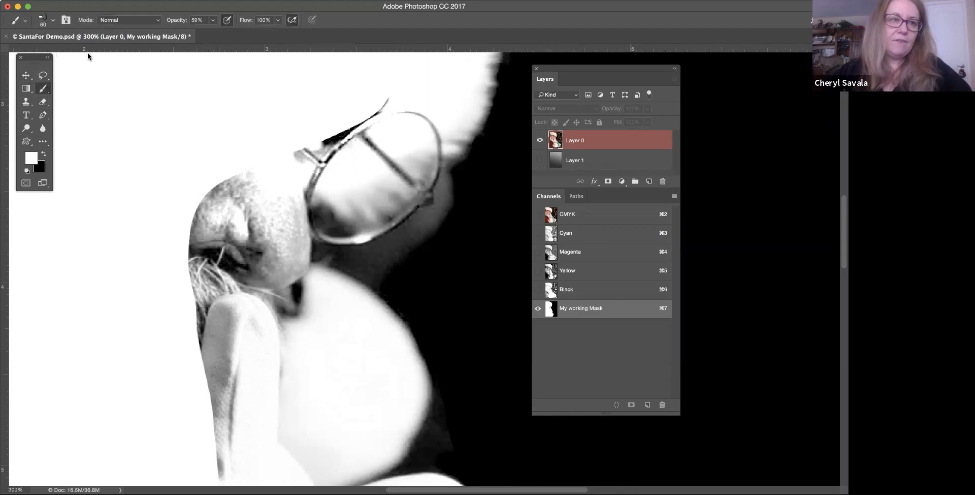
left_click(55, 119)
left_click(277, 112)
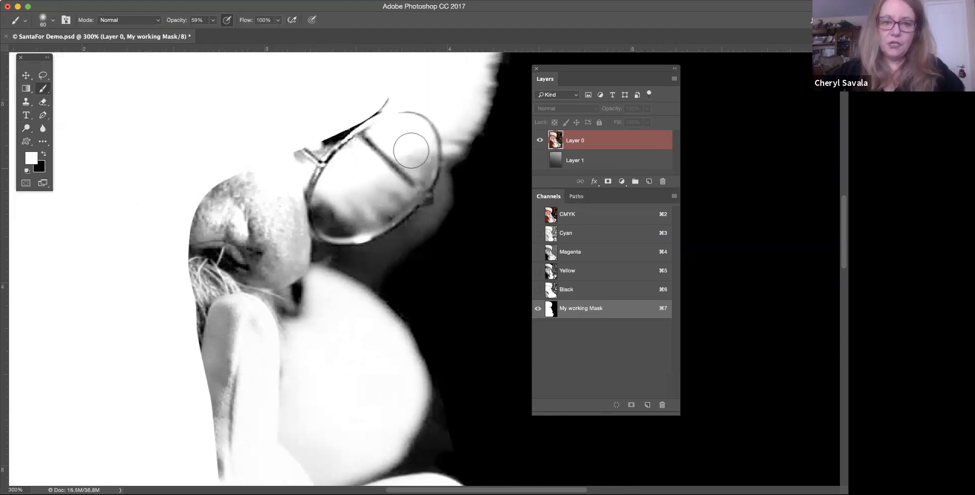
key("bracketleft")
key("bracketleft")
key("bracketleft")
key("bracketleft")
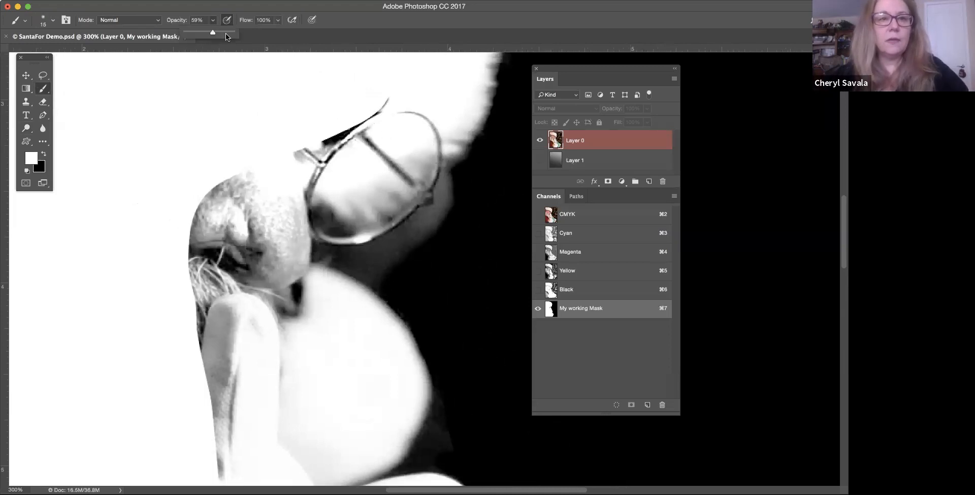
left_click_drag(216, 35, 250, 34)
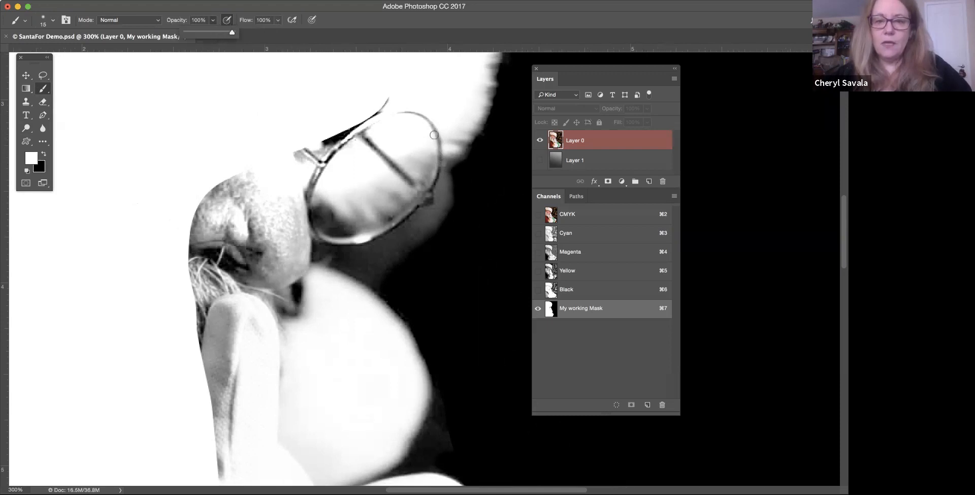
left_click(436, 137)
mouse_move(438, 156)
left_mouse_down()
mouse_move(409, 209)
mouse_move(352, 240)
mouse_move(318, 233)
mouse_move(316, 166)
mouse_move(306, 232)
mouse_move(340, 245)
mouse_move(419, 206)
left_mouse_up()
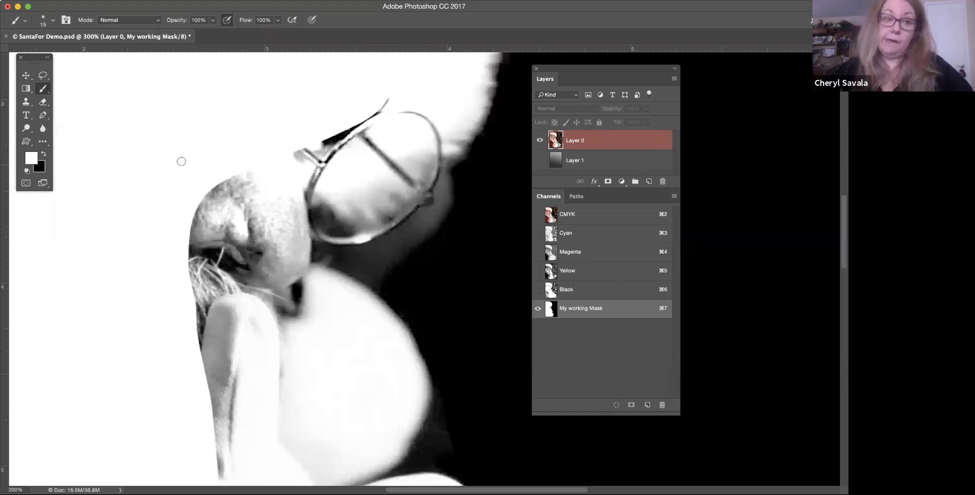
Start a Pen tool path along the glasses' outer rim, around the hinge and under the nose to the fingertip
left_click(44, 76)
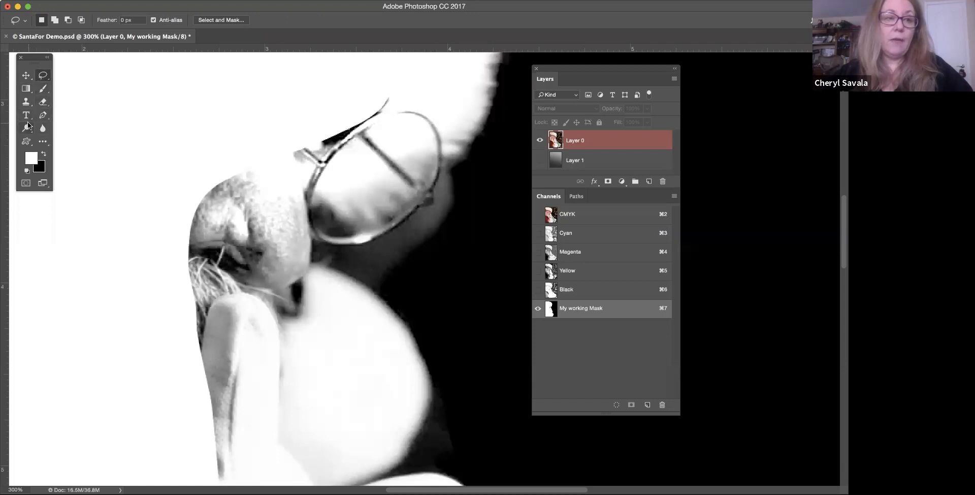
left_click(43, 117)
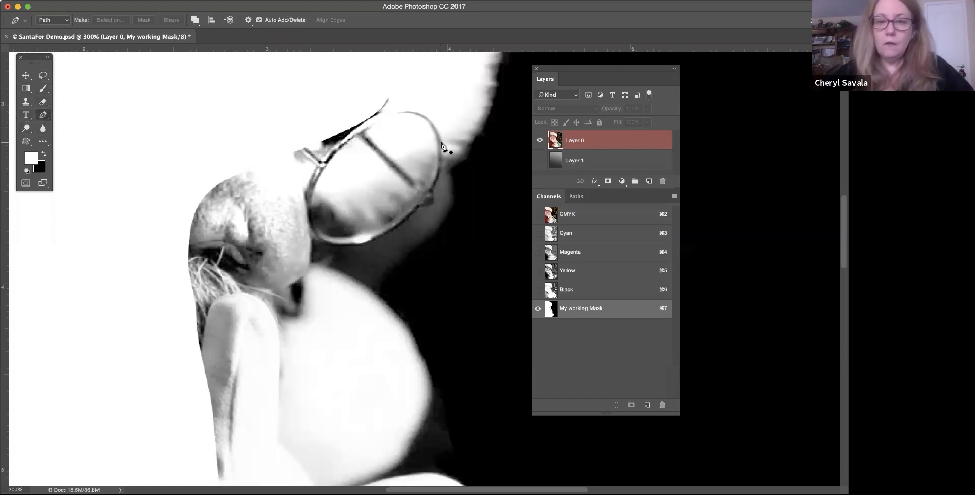
left_click_drag(443, 151, 442, 154)
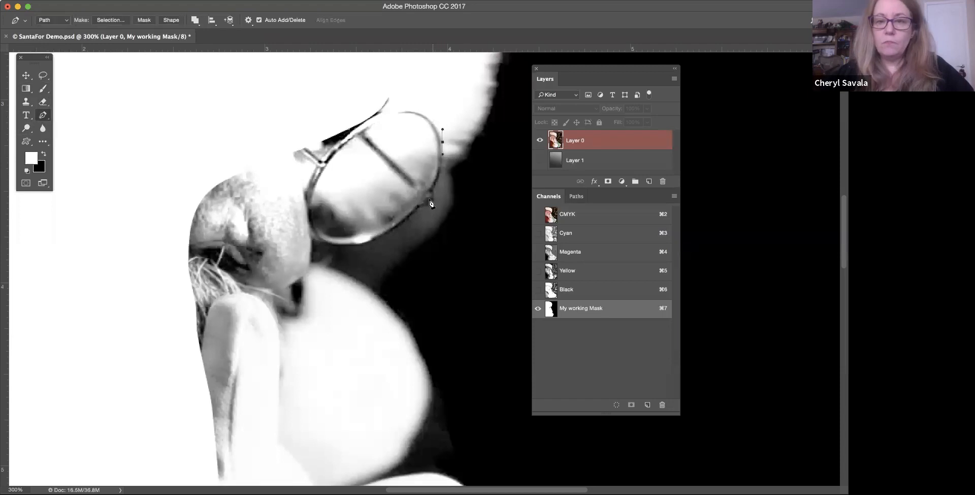
left_click_drag(427, 199, 414, 210)
left_click(434, 192, "alt")
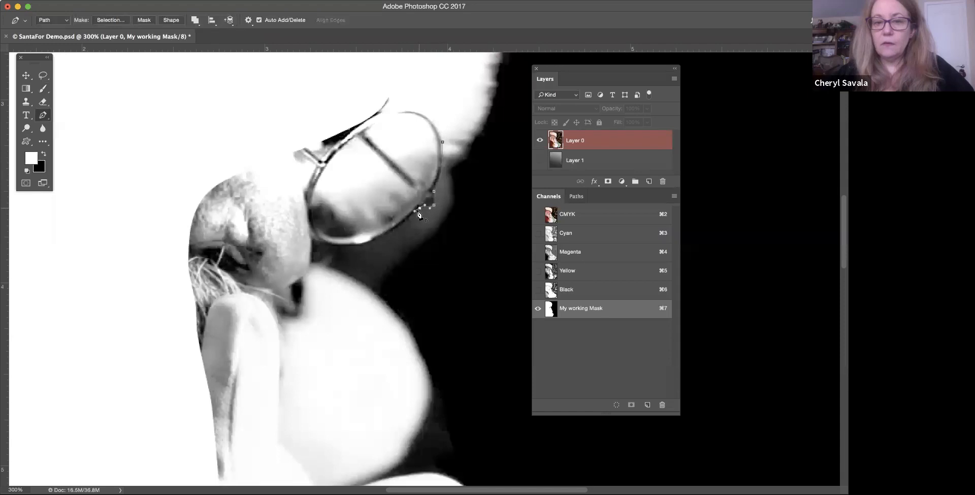
mouse_move(323, 248)
left_mouse_down()
mouse_move(301, 247)
mouse_move(308, 235)
mouse_move(304, 247)
mouse_move(328, 248)
mouse_move(311, 247)
left_mouse_up()
left_click_drag(299, 278, 292, 284)
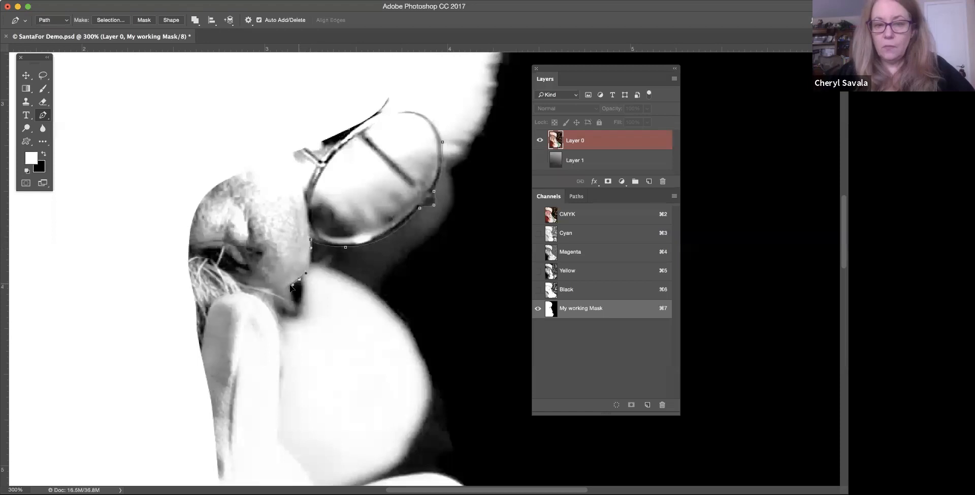
left_click(257, 289)
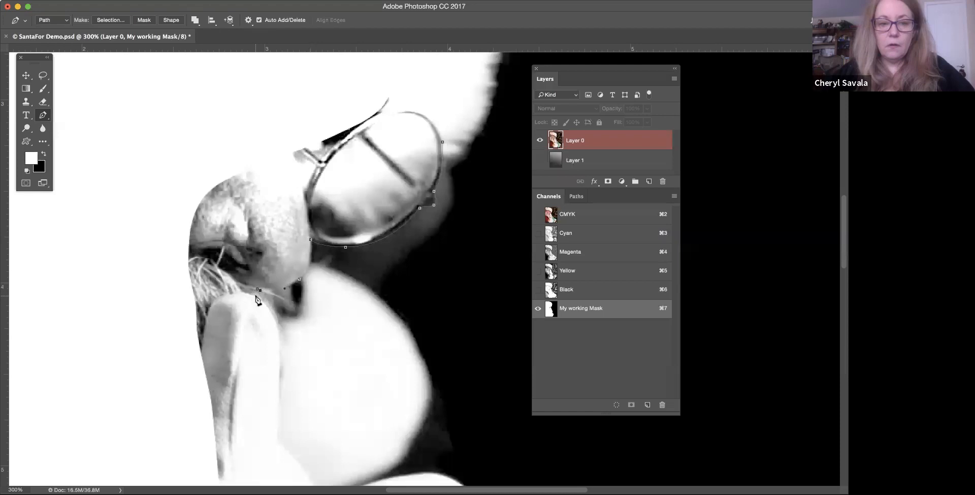
Continue the path down the raised finger's outer edge to the notch where it meets the hand, redoing misplaced anchor points
scroll(270, 224, "down", 5)
left_click_drag(264, 219, 264, 236)
left_click(263, 248)
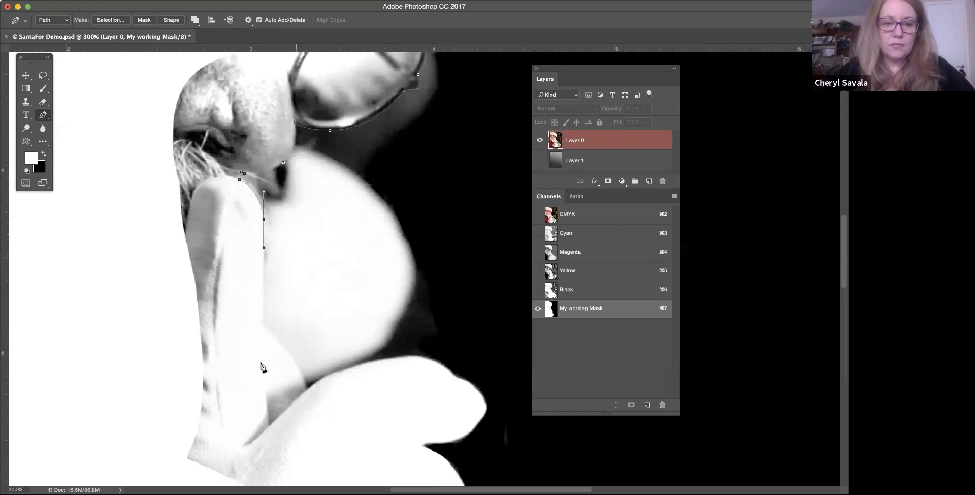
left_click_drag(264, 347, 301, 244)
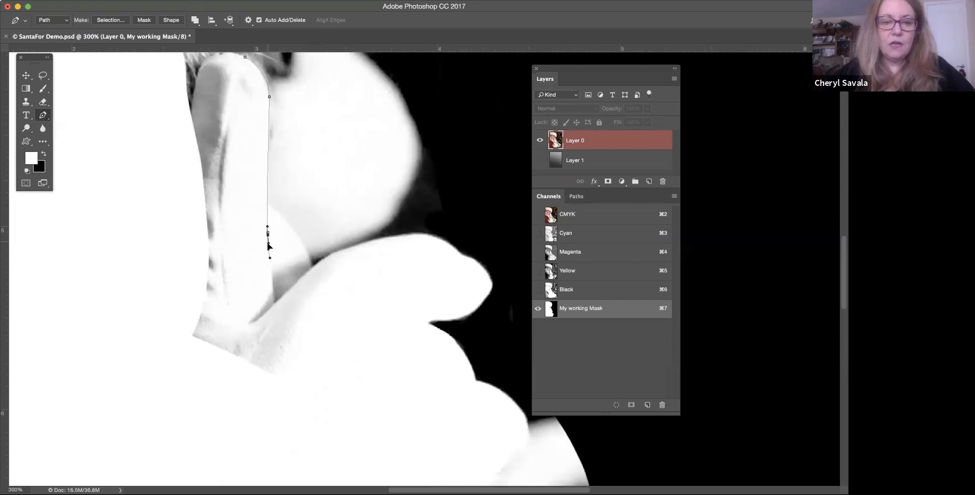
left_click_drag(267, 242, 268, 244)
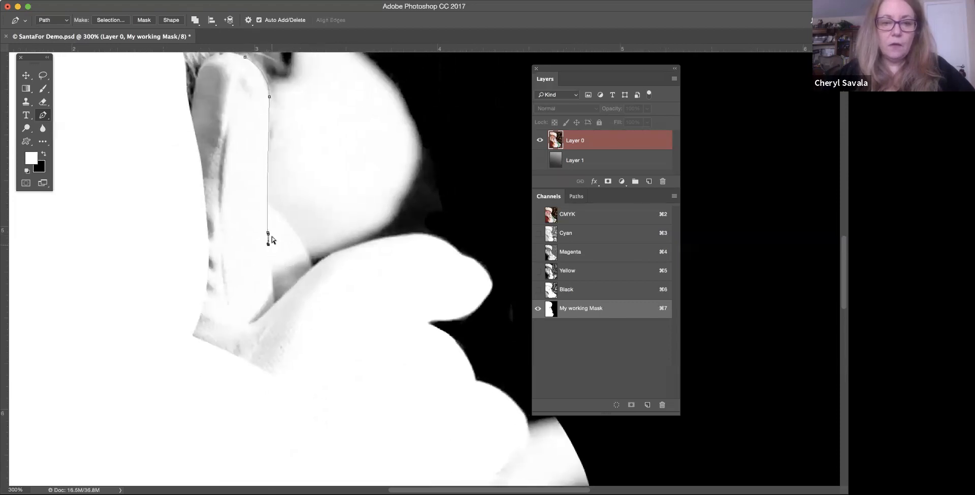
key("BackSpace")
left_click_drag(269, 233, 285, 235)
key("BackSpace")
left_click(288, 235, "super")
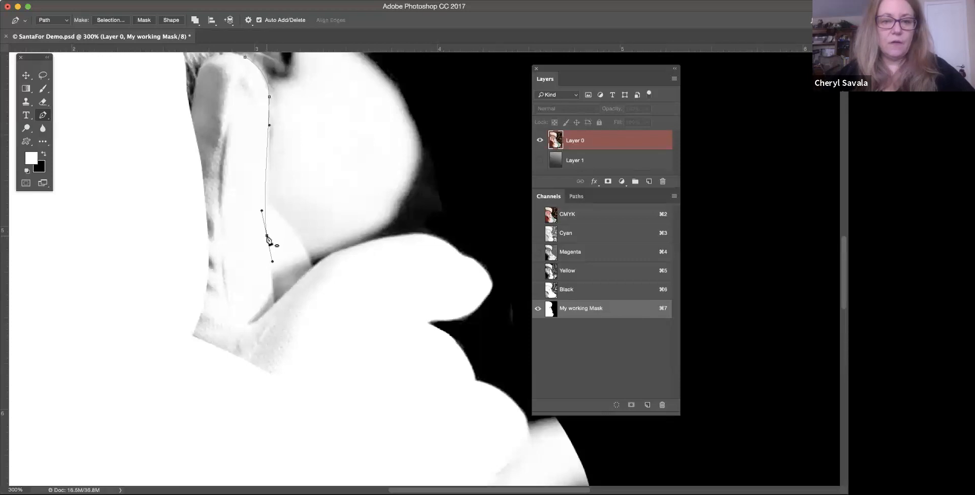
left_click(266, 235, "alt")
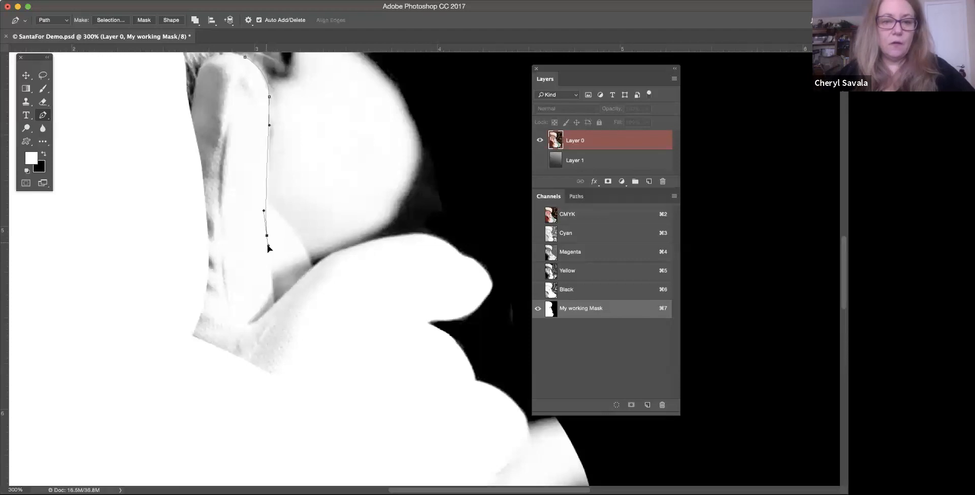
left_click(274, 305)
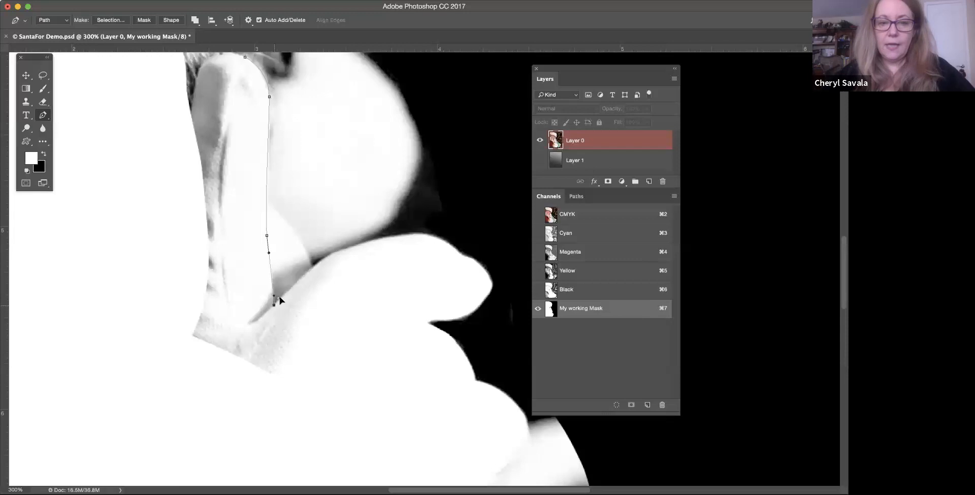
Run the path along the hand's upper edge, out through the black background, and close it at the glasses' rim
left_click_drag(331, 253, 341, 252)
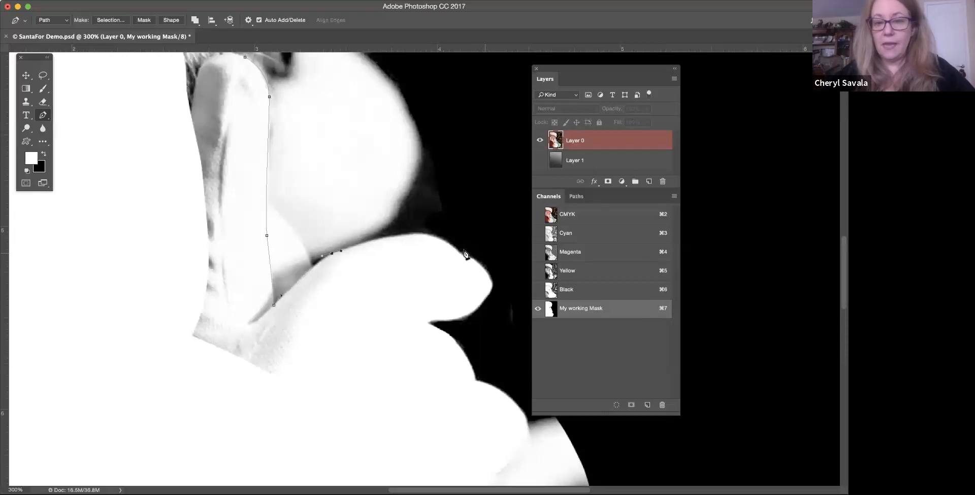
left_click_drag(437, 233, 478, 238)
left_click_drag(468, 284, 339, 138)
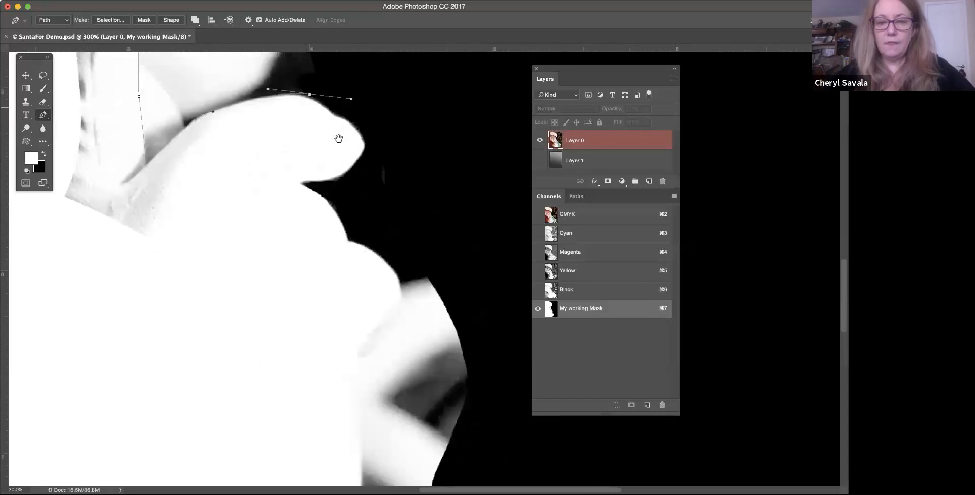
left_click_drag(333, 216, 409, 381)
left_click_drag(389, 228, 412, 326)
left_click(417, 386, "alt")
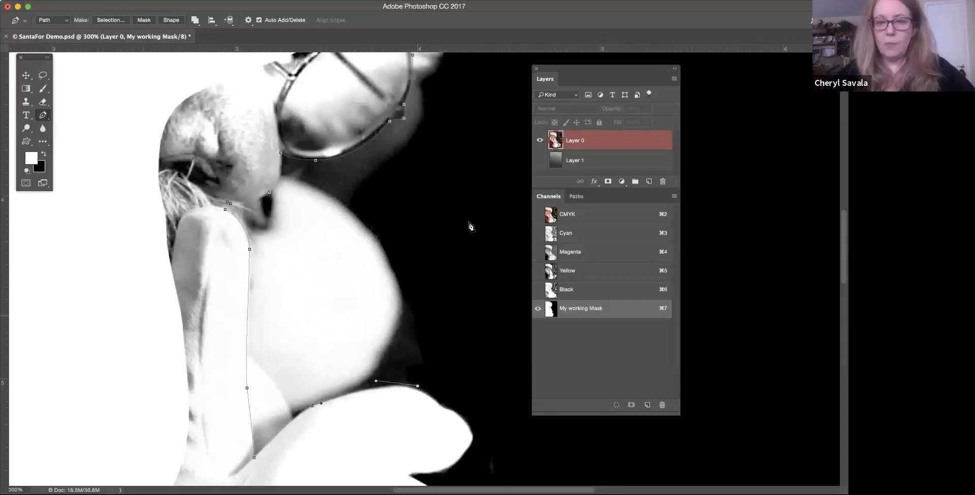
left_click(474, 124)
left_click_drag(430, 88, 425, 175)
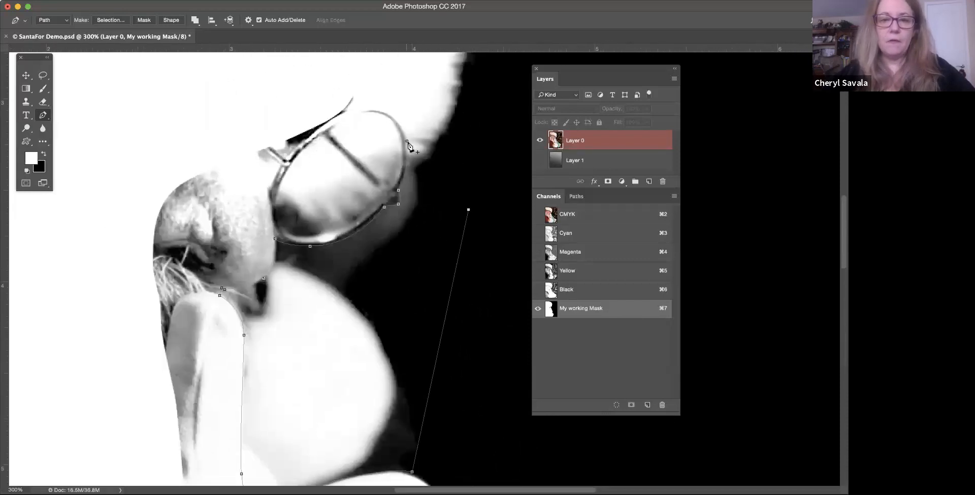
left_click(407, 141)
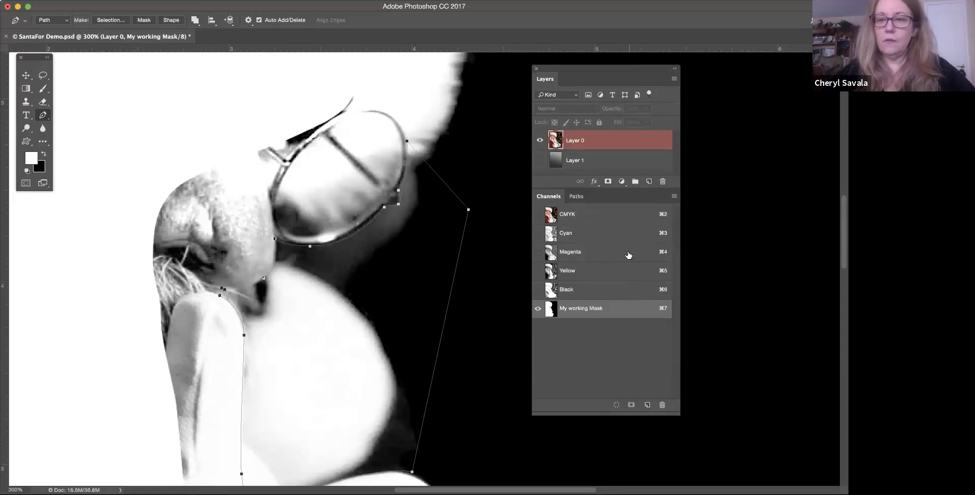
Save the work path as "Glasses and Glove" and load it as a selection
left_click(577, 196)
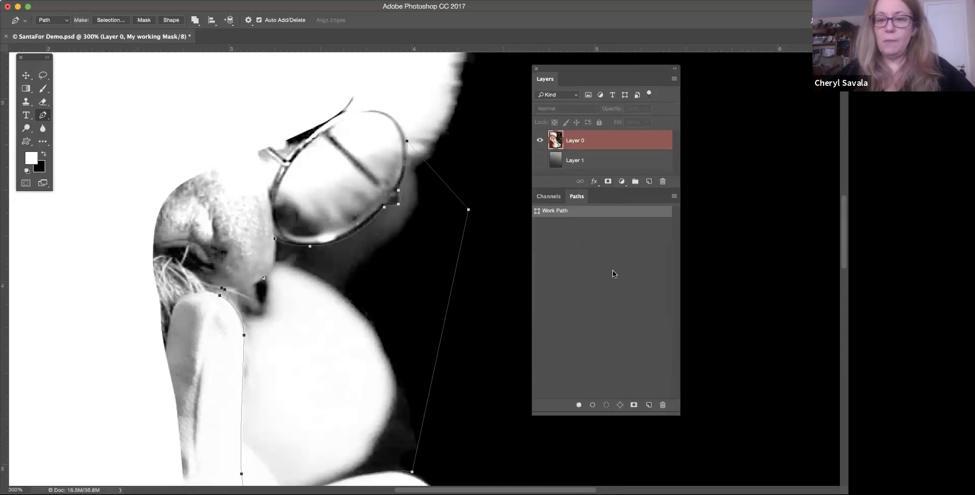
double_click(559, 211)
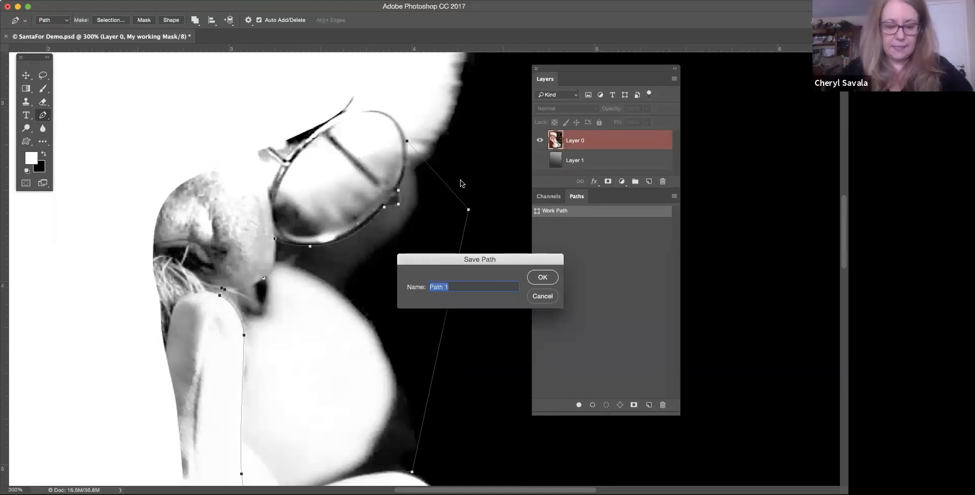
type("Glasses and Glov")
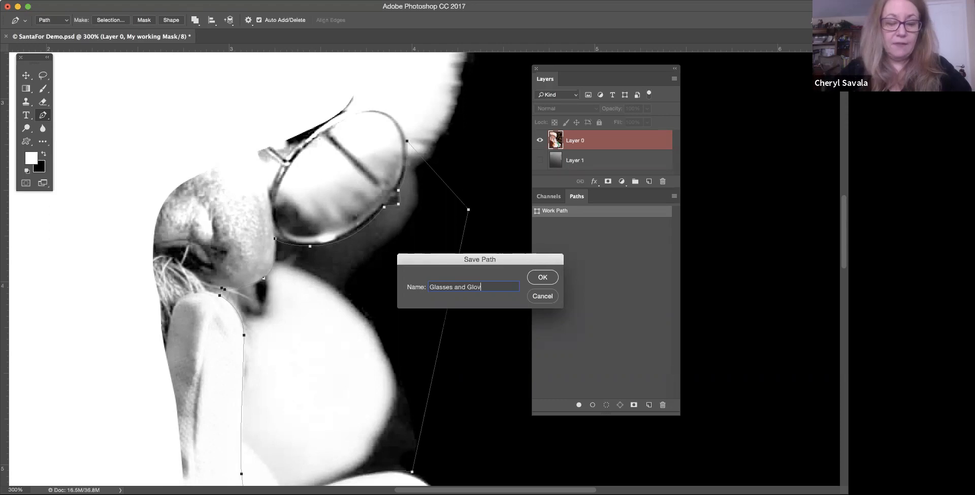
type("e")
key("Return")
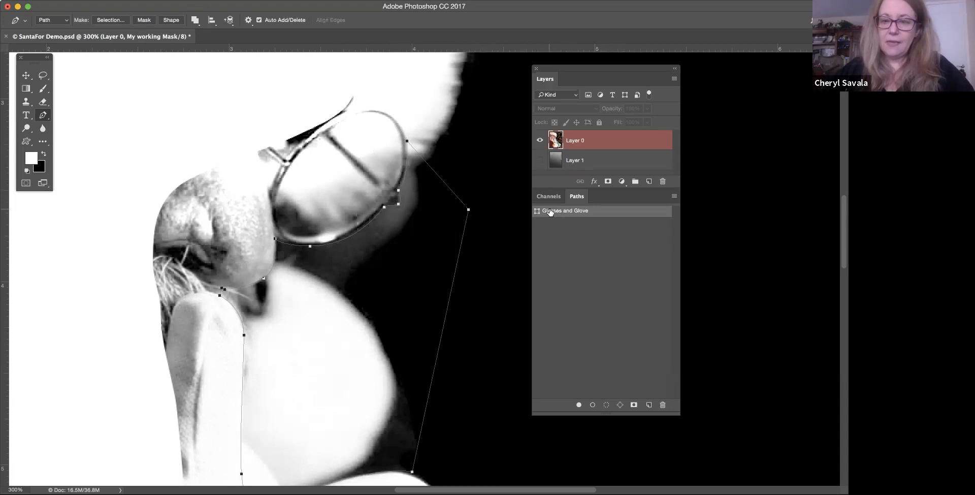
left_click(607, 405)
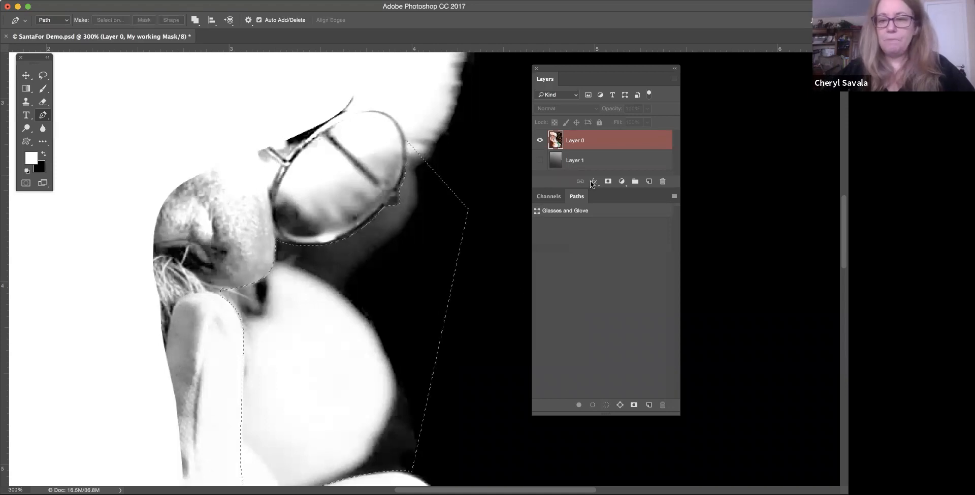
Paint the selected area between glasses, nose, finger and hand black in My working Mask with a size 70 brush
left_click(549, 197)
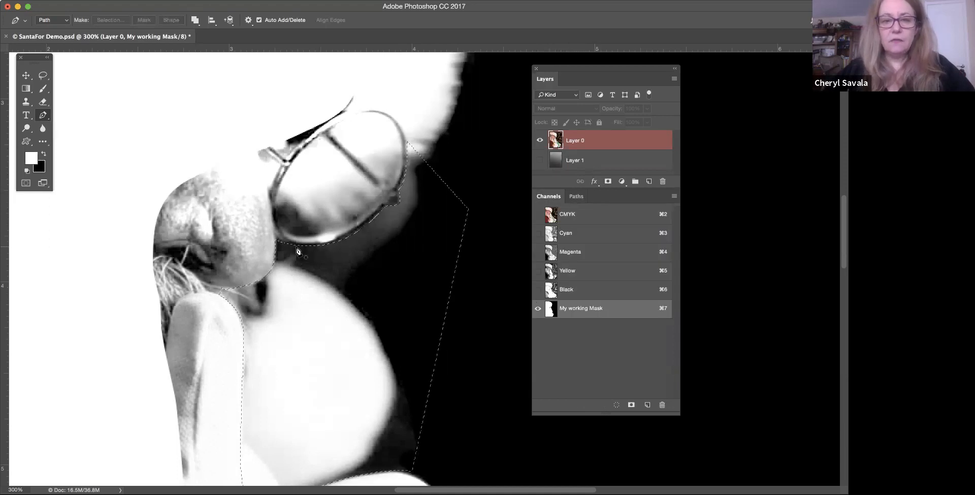
left_click(43, 90)
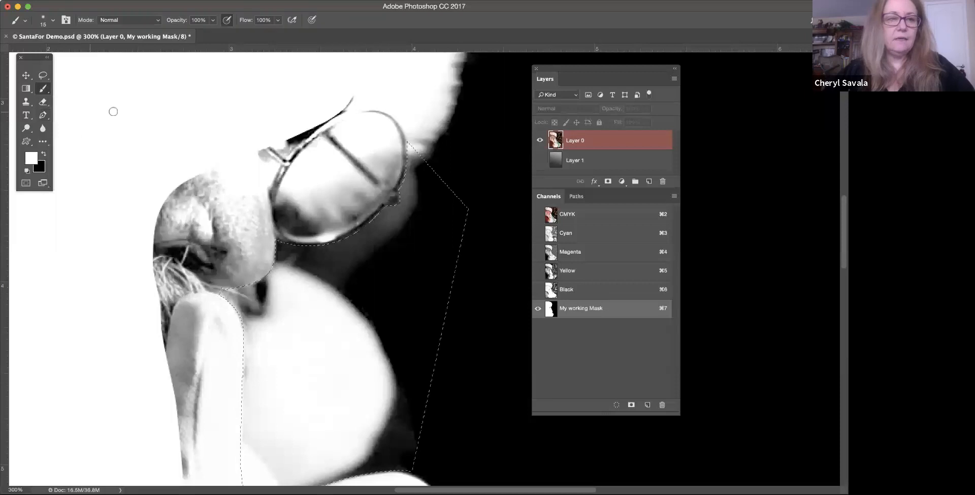
key("x")
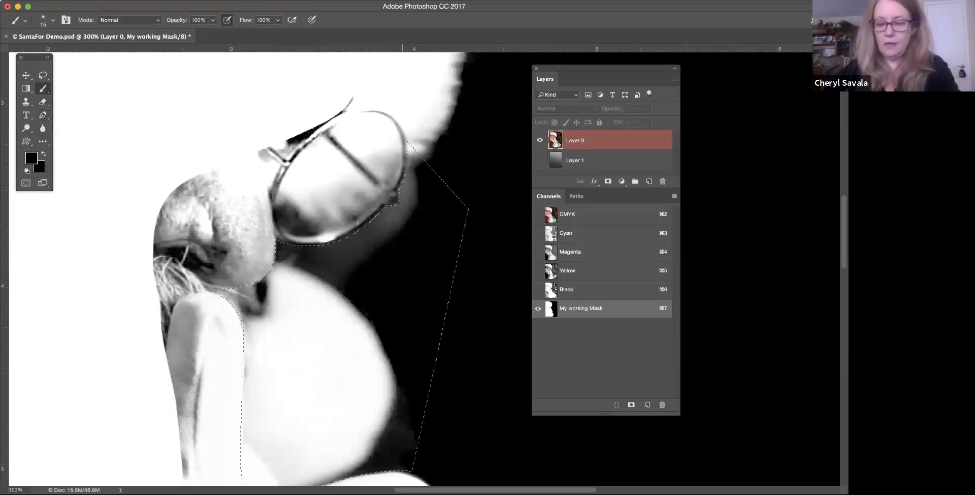
key("bracketright")
key("bracketright")
key("bracketright")
key("bracketright")
key("bracketright")
mouse_move(405, 191)
left_mouse_down()
mouse_move(309, 282)
mouse_move(245, 316)
mouse_move(263, 406)
mouse_move(325, 310)
mouse_move(337, 388)
mouse_move(376, 267)
mouse_move(235, 313)
mouse_move(264, 421)
left_mouse_up()
scroll(262, 250, "down", 5)
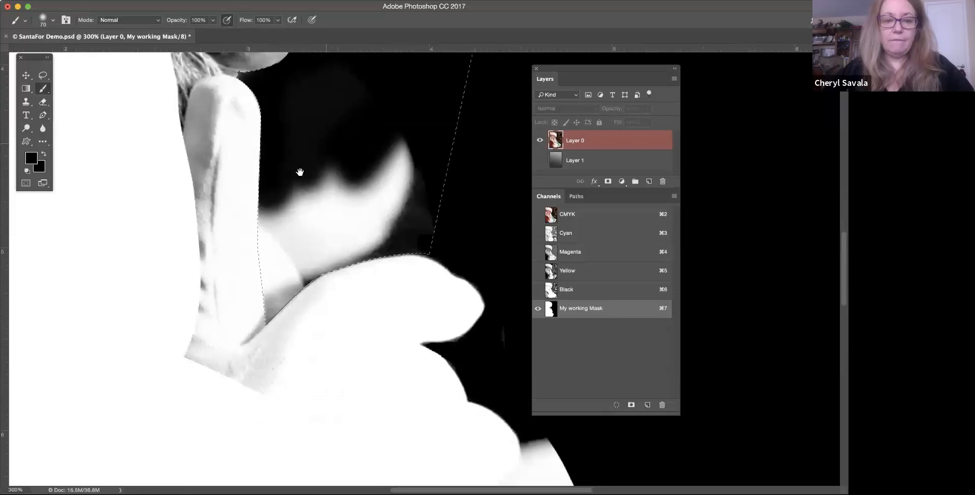
mouse_move(261, 250)
left_mouse_down()
mouse_move(258, 325)
mouse_move(356, 213)
mouse_move(325, 264)
mouse_move(304, 214)
mouse_move(274, 239)
mouse_move(264, 274)
mouse_move(397, 214)
mouse_move(322, 248)
mouse_move(262, 321)
mouse_move(290, 139)
left_mouse_up()
left_click_drag(330, 188, 344, 341)
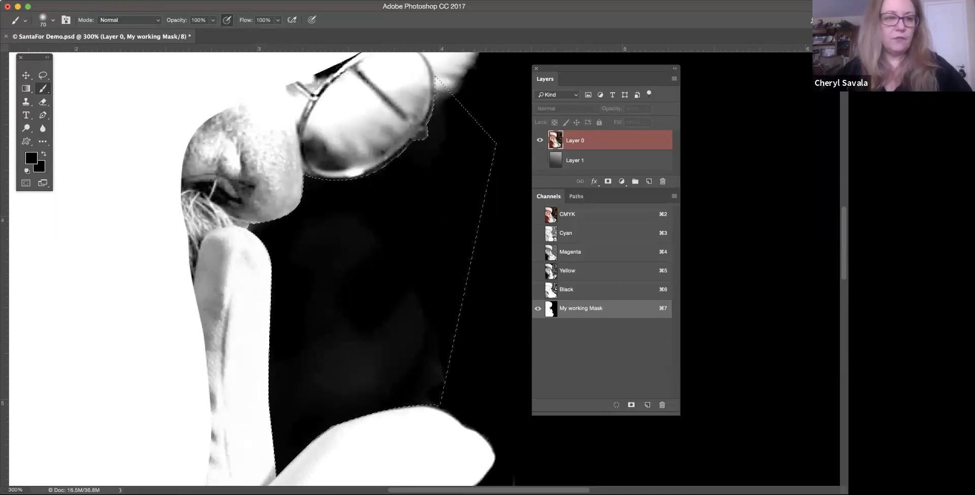
left_click_drag(376, 236, 378, 287)
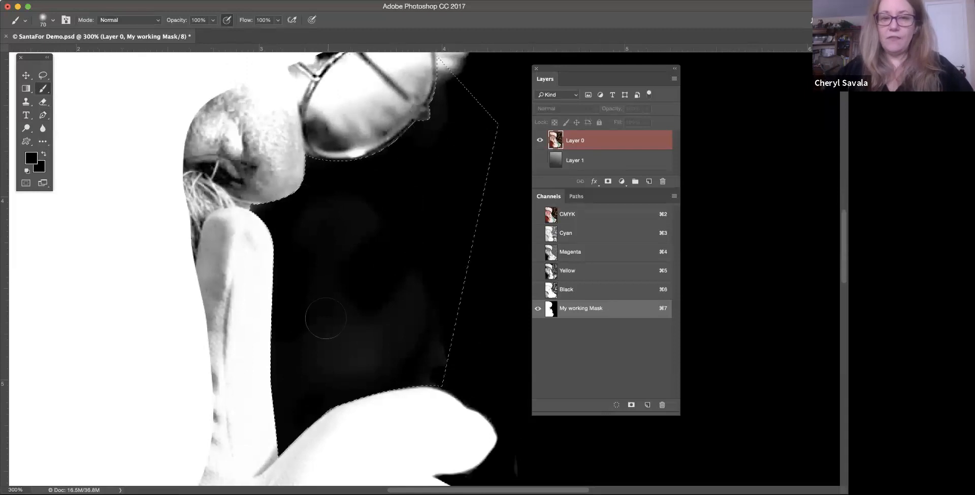
Invert the selection and paint the nose, beard and raised finger white up to the selection edge
left_click(188, 0)
mouse_move(216, 0)
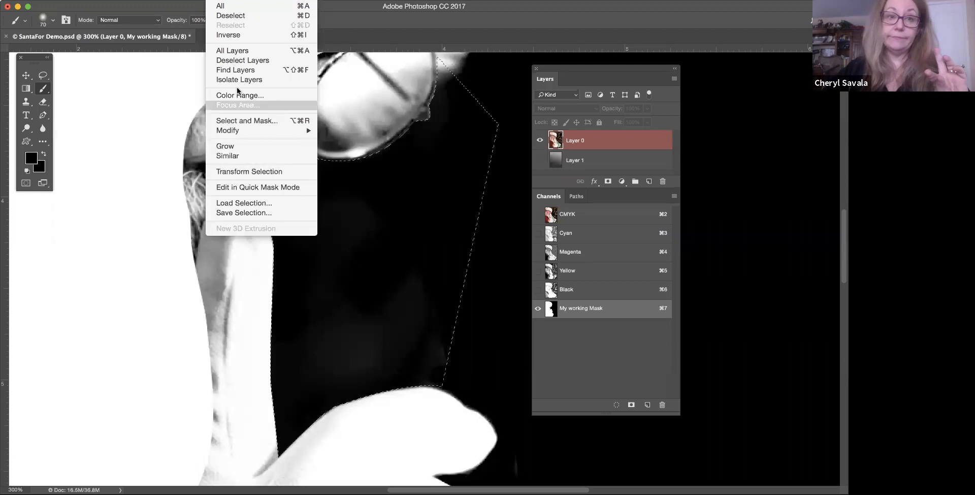
left_click(245, 34)
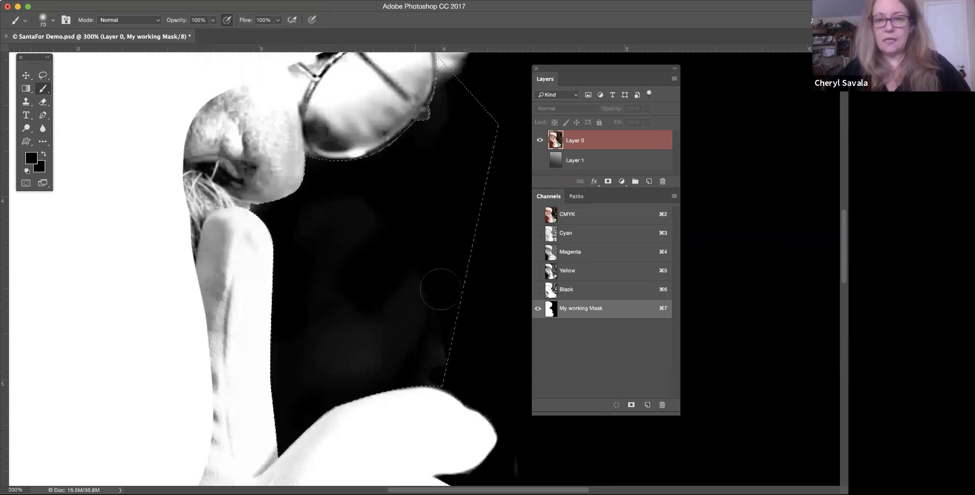
left_click(153, 275, "alt")
mouse_move(214, 271)
left_mouse_down()
mouse_move(251, 268)
mouse_move(258, 388)
mouse_move(250, 375)
mouse_move(322, 435)
mouse_move(381, 403)
mouse_move(362, 399)
mouse_move(305, 446)
mouse_move(246, 398)
mouse_move(254, 272)
mouse_move(229, 220)
mouse_move(285, 173)
mouse_move(266, 174)
mouse_move(248, 123)
mouse_move(203, 462)
mouse_move(218, 290)
mouse_move(252, 235)
left_mouse_up()
key("super+z")
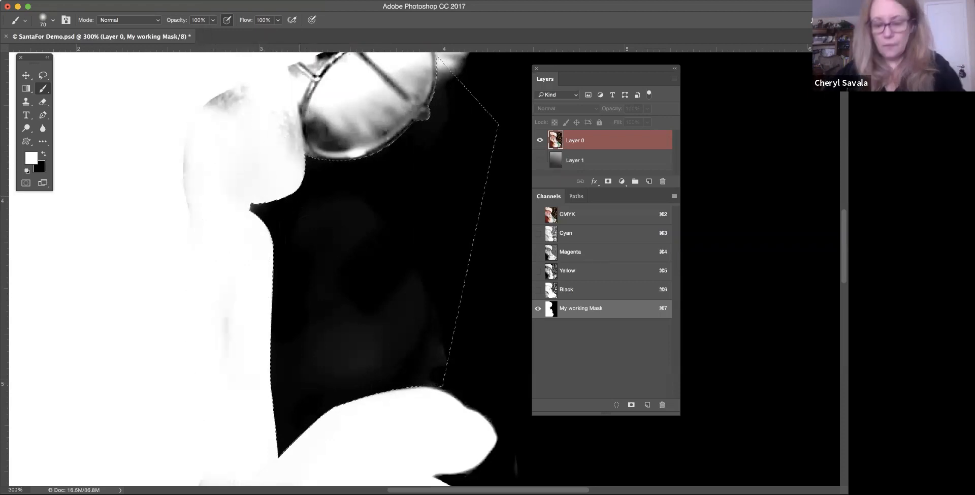
Paint the glasses' lower outer rim and hinge white with a size 15 brush
key("bracketleft")
key("bracketleft")
key("bracketleft")
key("bracketleft")
key("bracketleft")
key("bracketleft")
key("bracketleft")
key("bracketleft")
key("bracketleft")
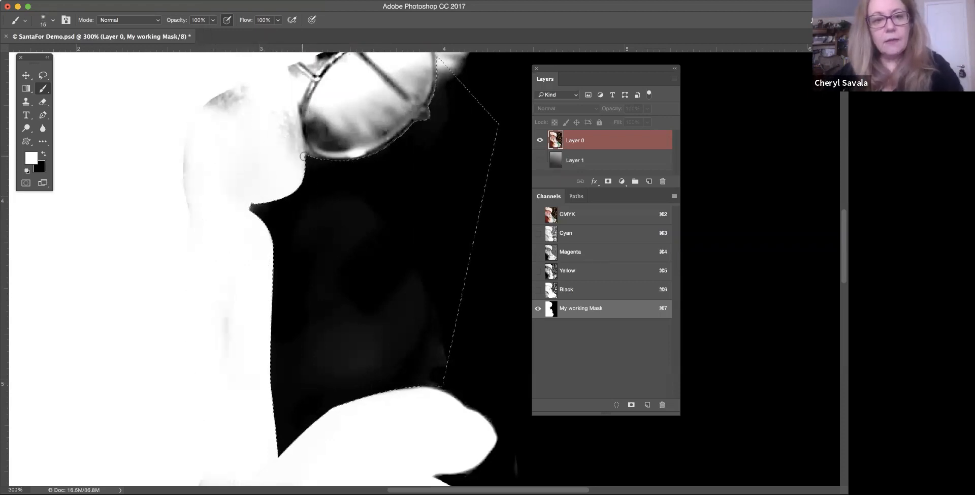
mouse_move(301, 155)
left_mouse_down()
mouse_move(297, 148)
mouse_move(350, 158)
mouse_move(309, 151)
mouse_move(391, 145)
mouse_move(356, 155)
mouse_move(432, 96)
left_mouse_up()
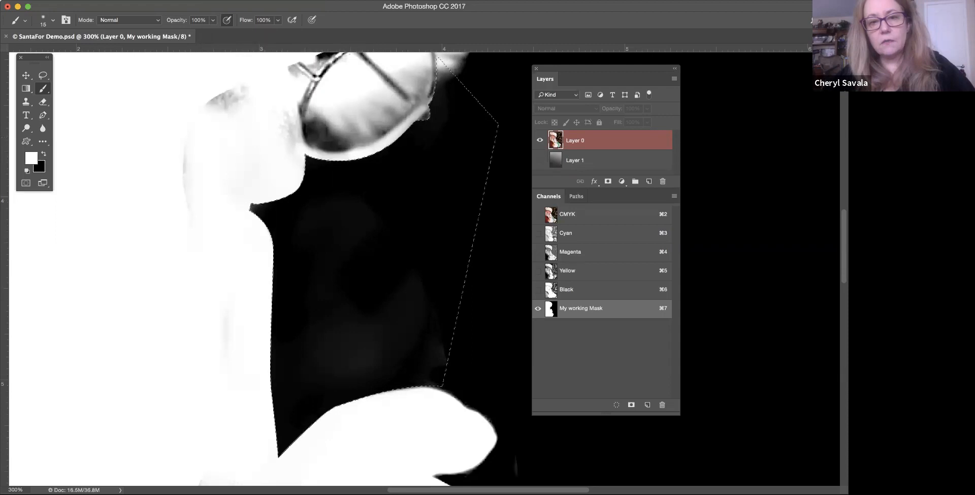
left_click_drag(394, 207, 350, 294)
left_click_drag(390, 145, 378, 202)
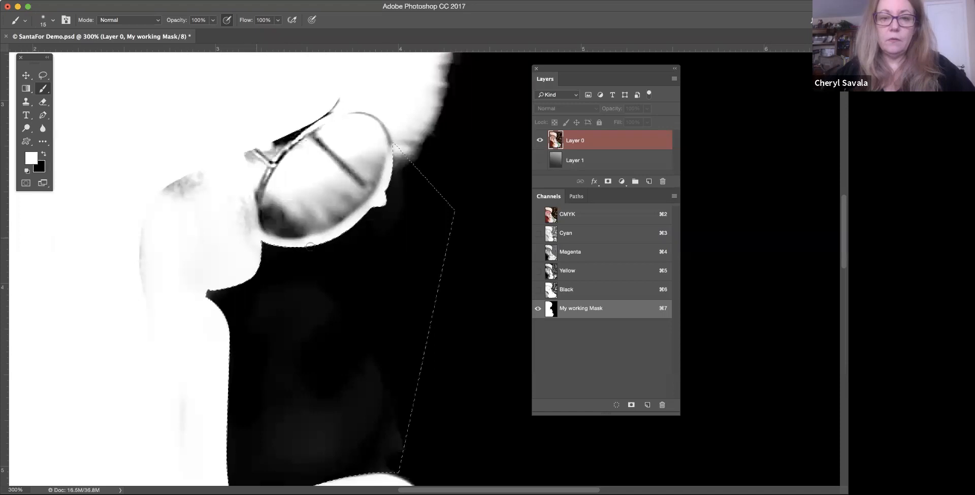
Whiten the glasses' rim beside the nose and along the lens's upper inner edge, using a size 20 brush there
mouse_move(264, 175)
left_mouse_down()
mouse_move(254, 212)
mouse_move(243, 209)
mouse_move(253, 213)
left_mouse_up()
key("bracketleft")
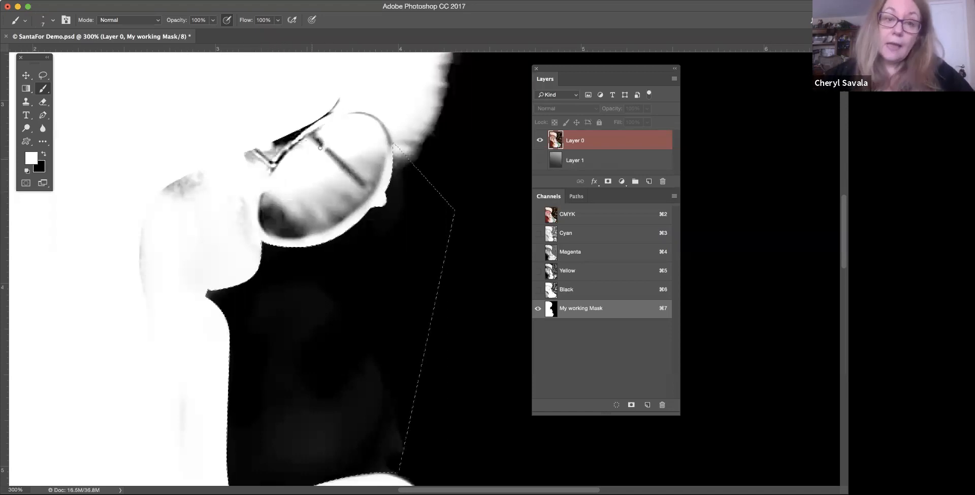
key("]")
left_click_drag(332, 119, 296, 144)
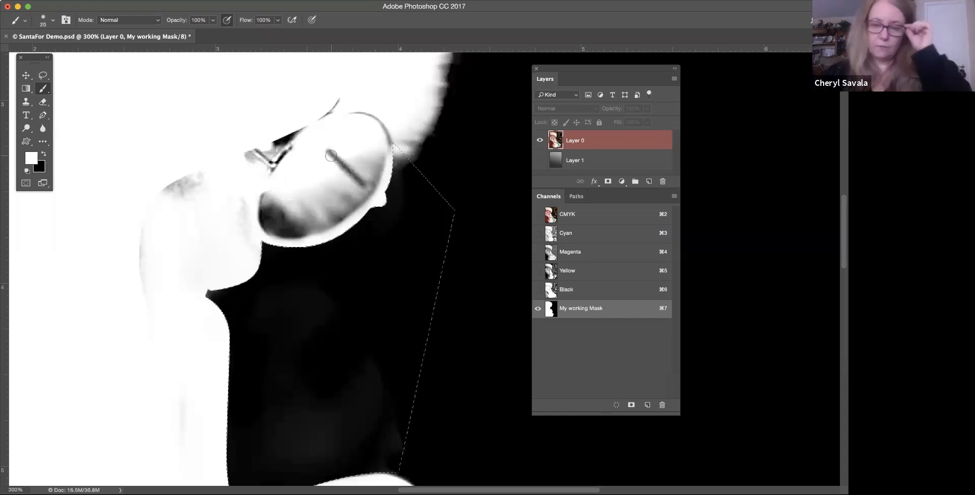
Paint over the dark bar crossing the lens and touch up the lower rim in white with a size 8 brush
key("bracketleft")
key("bracketleft")
key("bracketleft")
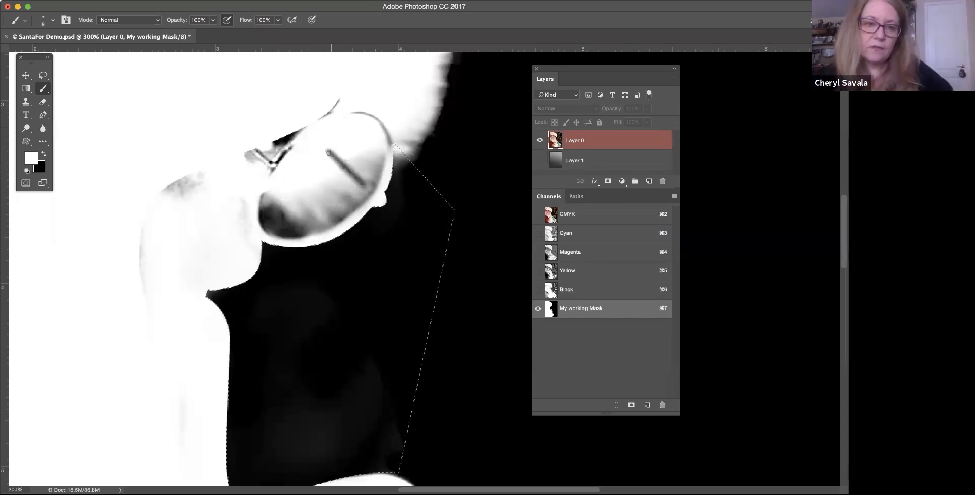
left_click_drag(324, 144, 373, 192)
mouse_move(326, 150)
left_mouse_down()
mouse_move(372, 191)
mouse_move(355, 176)
left_mouse_up()
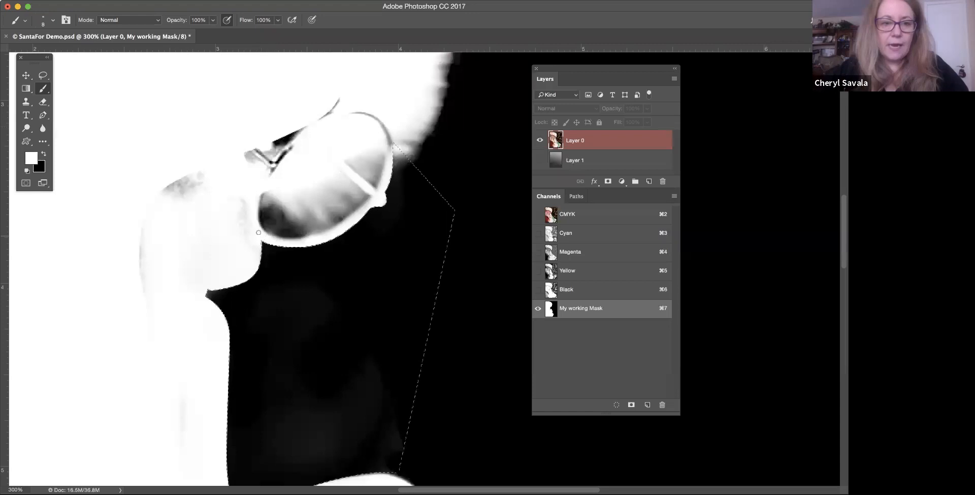
left_click_drag(272, 239, 305, 239)
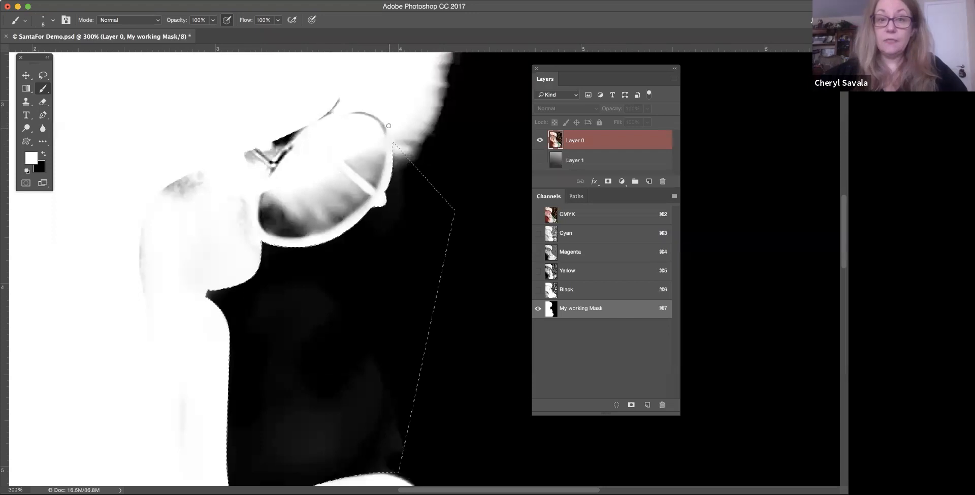
Paint the glasses' upper rim, the dark line above it and the bridge white with a size 25 brush
key("bracketright")
key("bracketright")
key("bracketright")
key("bracketright")
key("bracketright")
mouse_move(384, 127)
left_mouse_down()
mouse_move(314, 119)
mouse_move(278, 135)
mouse_move(310, 117)
mouse_move(274, 169)
left_mouse_up()
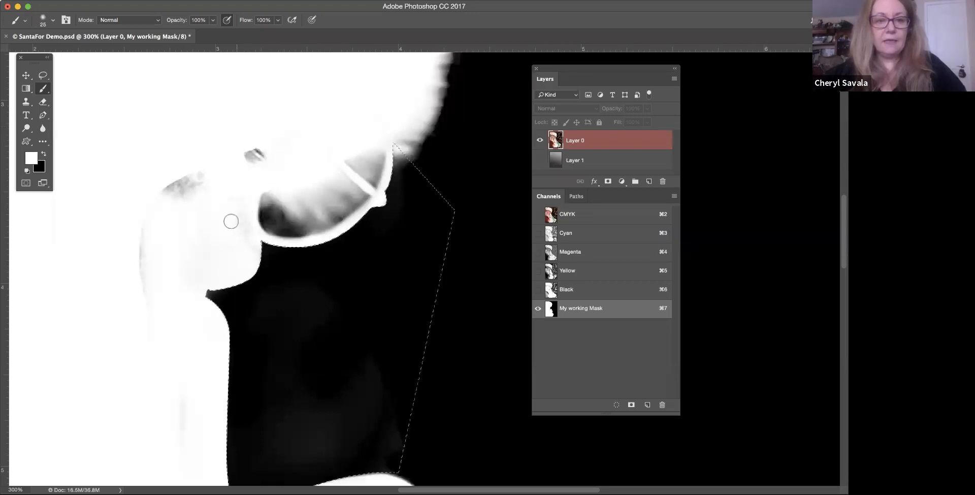
left_click_drag(252, 156, 247, 153)
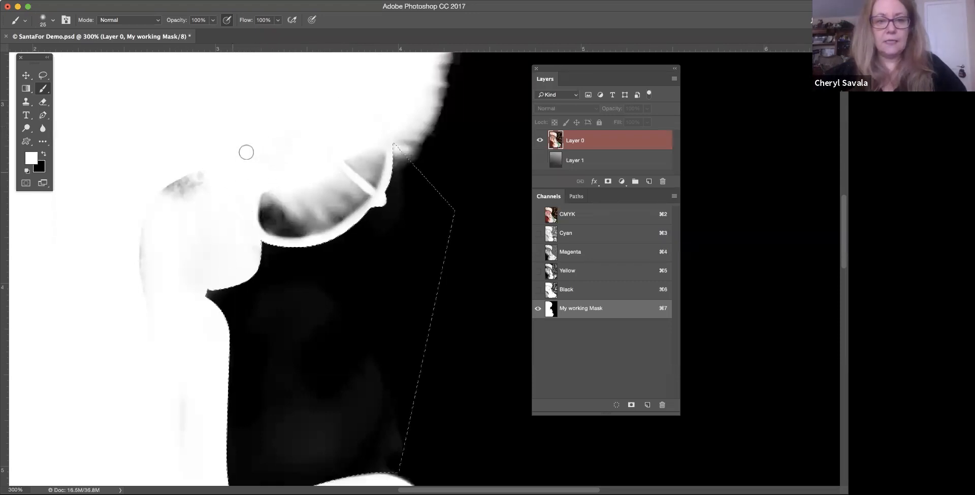
Whiten the gray shading on the nose and along its shadowed edge with a size 15 brush
key("[")
key("[")
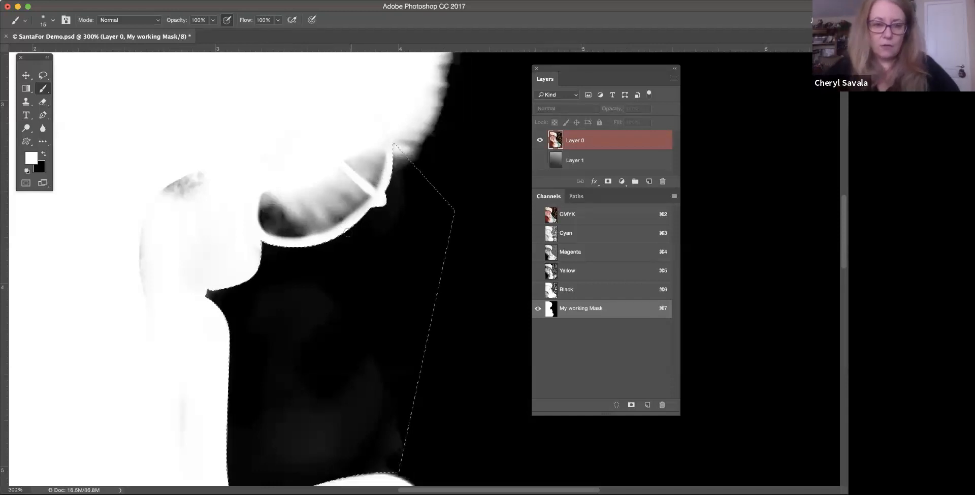
mouse_move(187, 198)
left_mouse_down()
mouse_move(175, 219)
mouse_move(189, 177)
mouse_move(175, 180)
mouse_move(139, 238)
left_mouse_up()
key("super+minus")
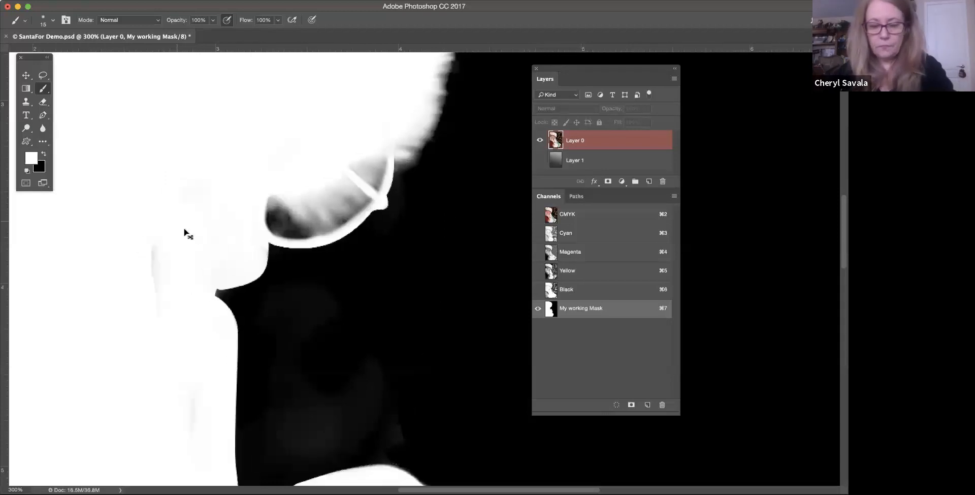
left_click_drag(242, 214, 224, 165)
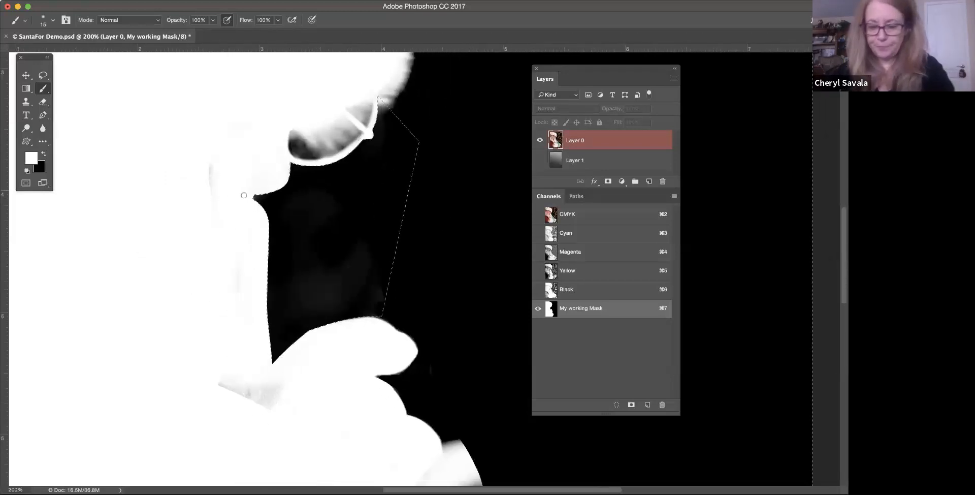
Paint the remaining gray traces on the finger and at the glove's base white with a size 50 brush
key("bracketright")
key("bracketright")
key("bracketright")
mouse_move(236, 403)
left_mouse_down()
mouse_move(253, 300)
mouse_move(237, 242)
mouse_move(249, 142)
mouse_move(179, 220)
left_mouse_up()
scroll(203, 244, "up", 5)
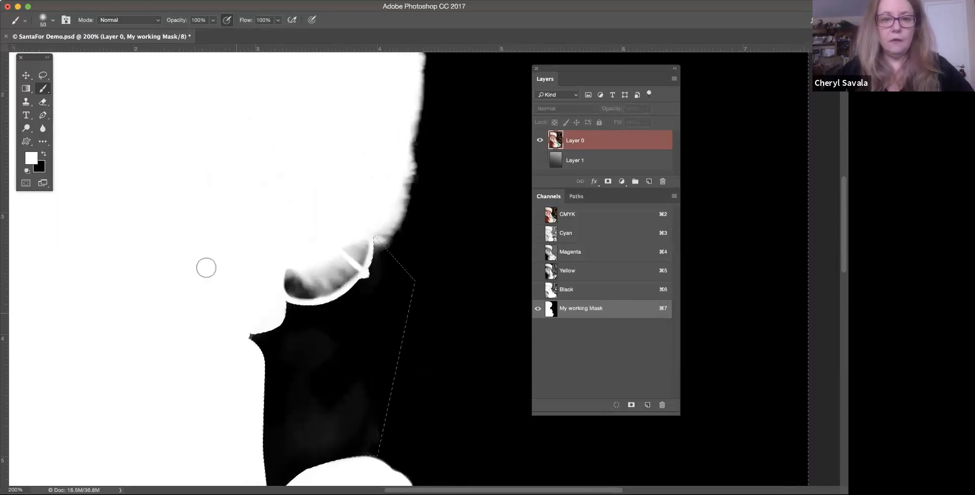
Soften the mask edges along the glasses' lower rim, nose, finger and glove using the Blur tool at size 60
left_click_drag(401, 353, 415, 261)
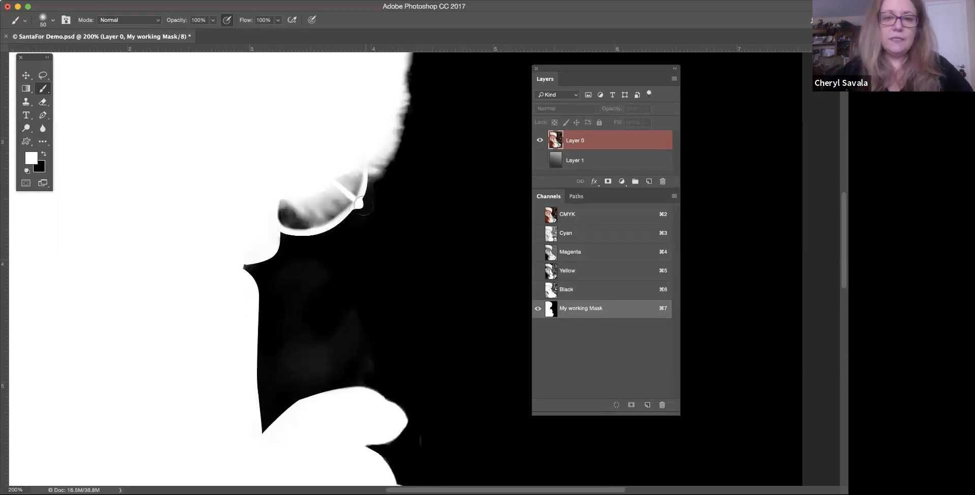
key("bracketleft")
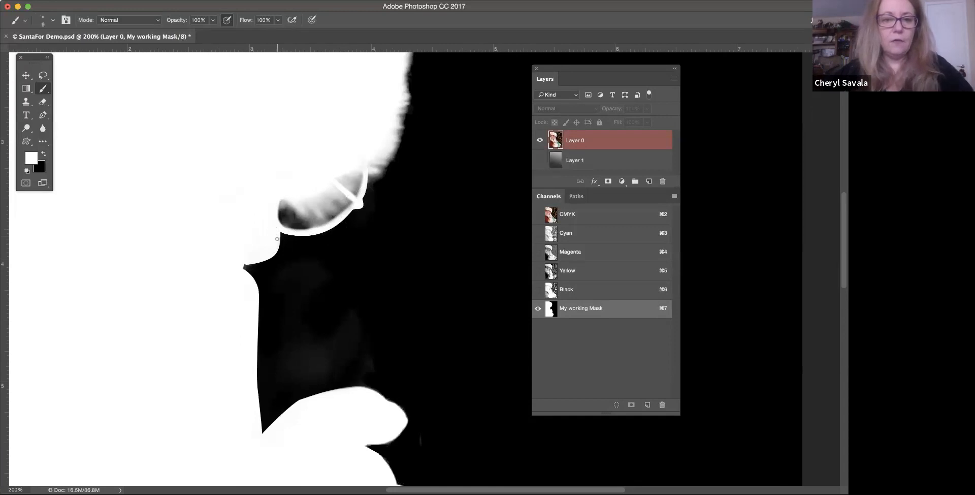
left_click(43, 128)
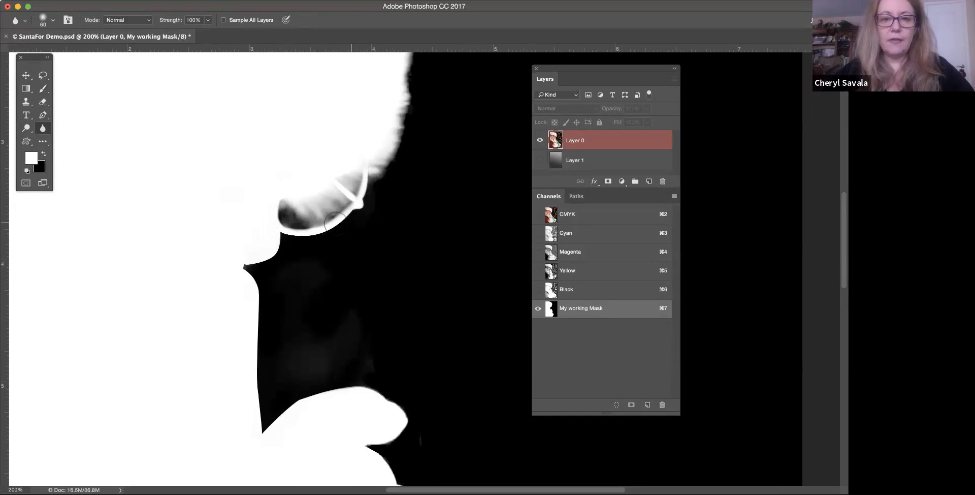
mouse_move(249, 270)
left_mouse_down()
mouse_move(262, 425)
mouse_move(282, 405)
left_mouse_up()
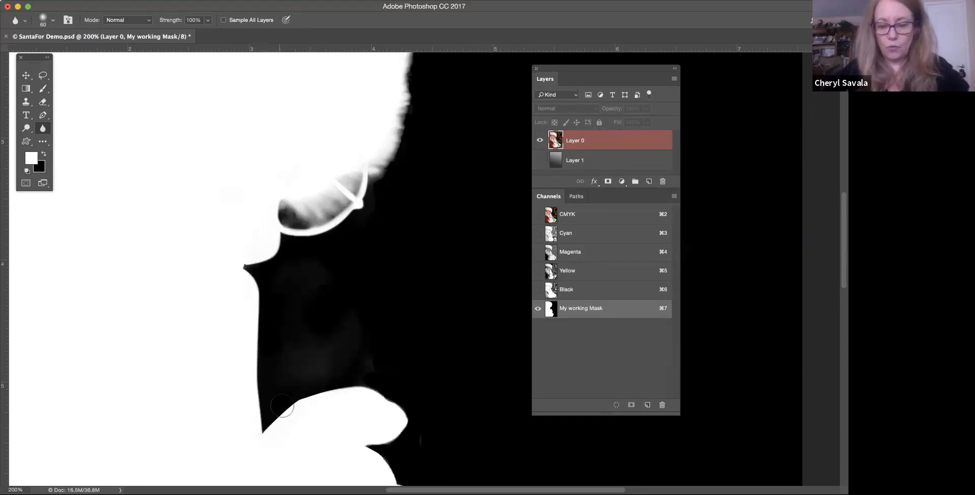
key("super+plus")
key("super+plus")
left_click_drag(312, 260, 344, 107)
mouse_move(421, 308)
left_mouse_down()
mouse_move(405, 261)
mouse_move(363, 235)
mouse_move(308, 236)
mouse_move(321, 231)
mouse_move(264, 247)
mouse_move(218, 273)
mouse_move(228, 260)
mouse_move(139, 349)
left_mouse_up()
mouse_move(136, 150)
left_mouse_down()
mouse_move(161, 318)
mouse_move(187, 381)
left_mouse_up()
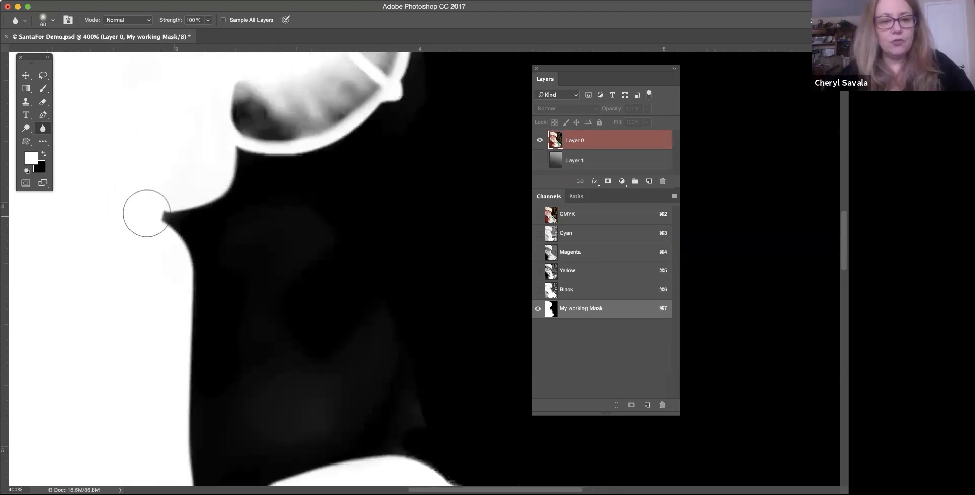
scroll(231, 248, "up", 5)
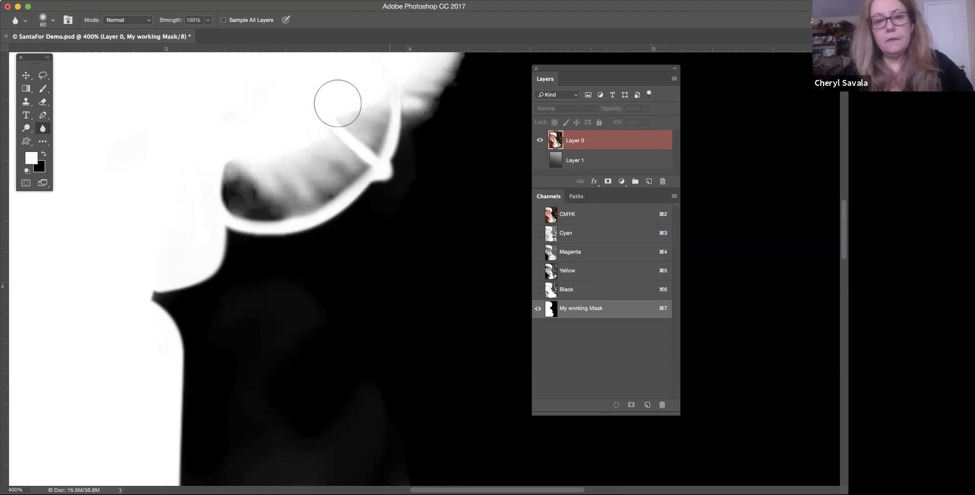
Set the Brush tip's size to 71 px and its hardness to 55%
left_click(43, 88)
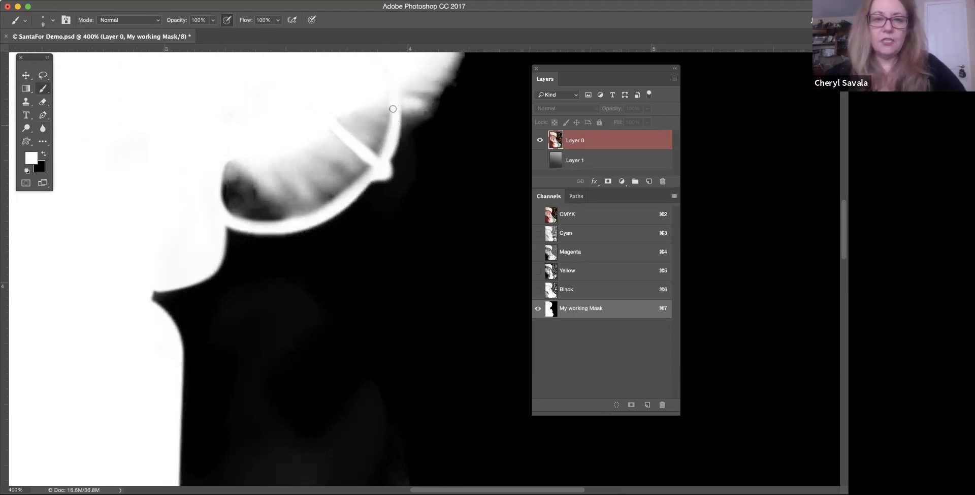
scroll(368, 85, "up", 3)
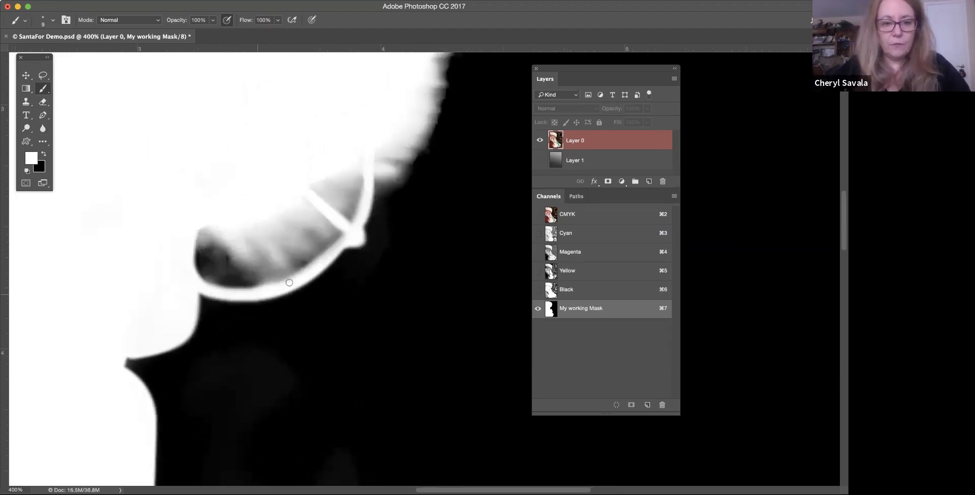
left_click_drag(329, 387, 406, 86)
left_click_drag(355, 318, 204, 114)
left_click_drag(423, 438, 498, 404)
left_click_drag(322, 186, 374, 239)
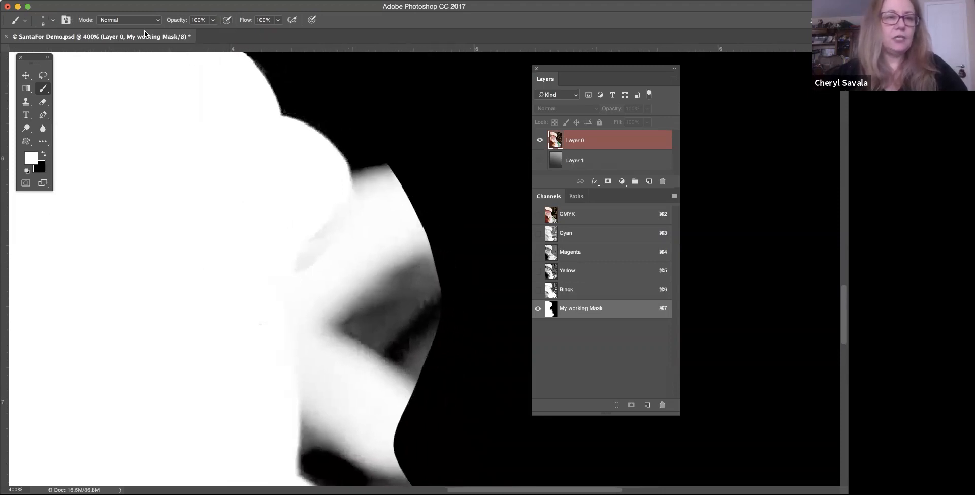
left_click(65, 20)
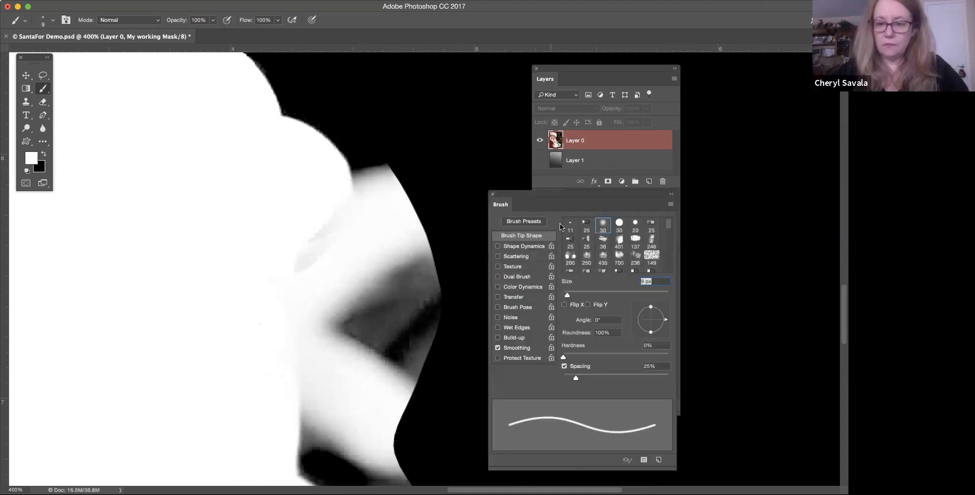
mouse_move(570, 292)
left_mouse_down()
mouse_move(579, 298)
mouse_move(559, 295)
left_mouse_up()
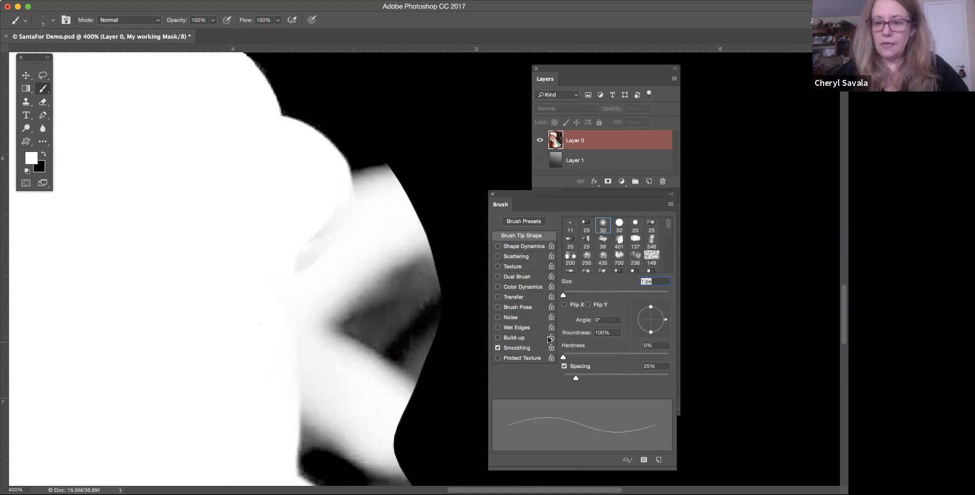
left_click_drag(563, 356, 598, 357)
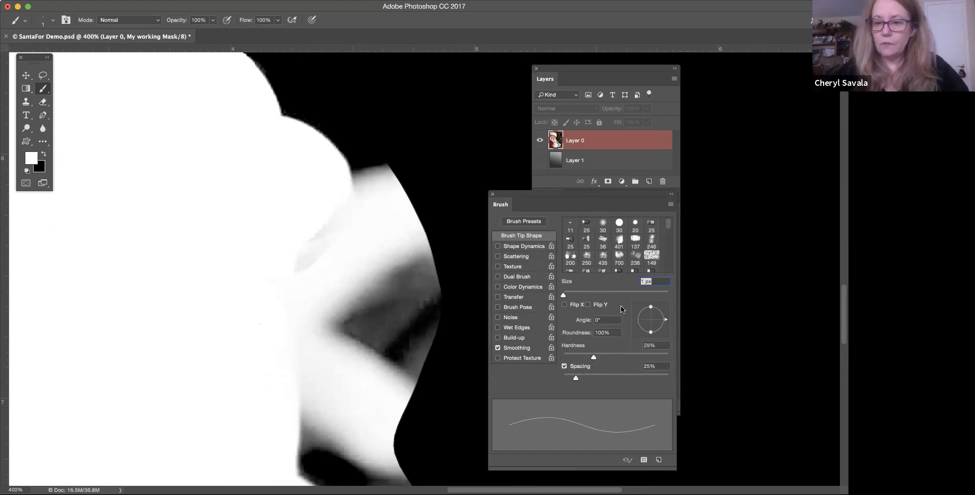
left_click_drag(566, 297, 601, 299)
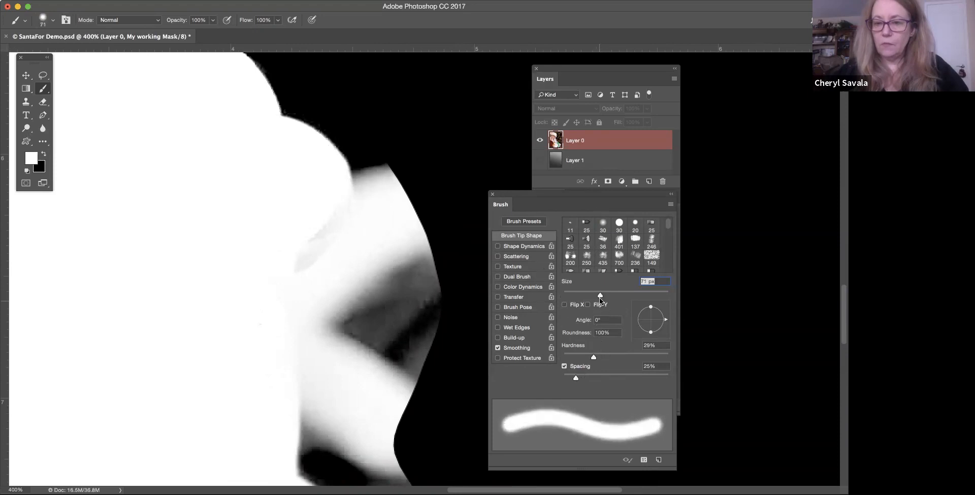
mouse_move(593, 358)
left_mouse_down()
mouse_move(554, 359)
mouse_move(621, 361)
left_mouse_up()
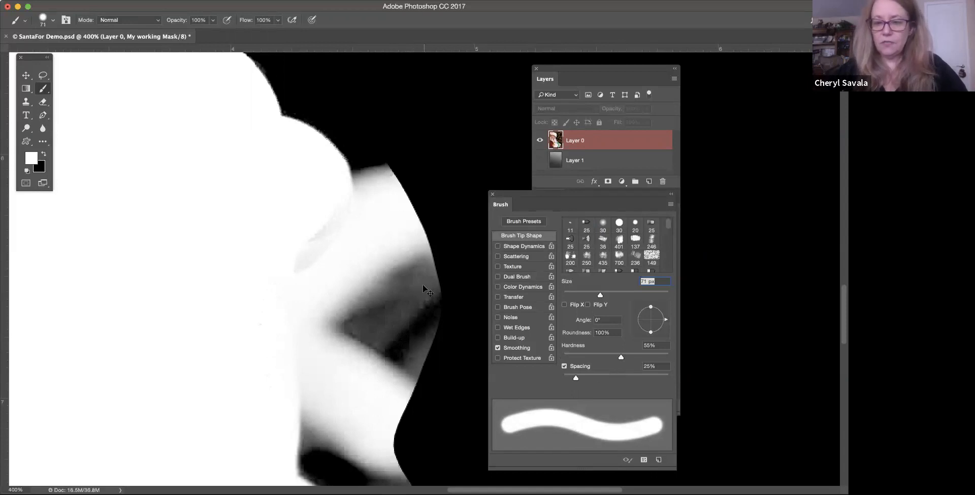
Reduce the brush to 15 px and switch the painting color to black
key("bracketleft")
key("bracketleft")
key("bracketleft")
key("bracketleft")
key("bracketleft")
key("bracketleft")
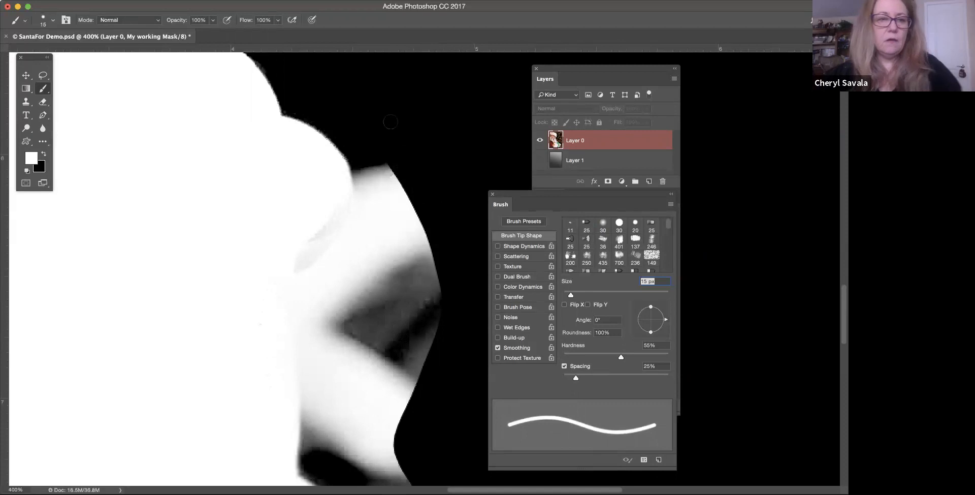
left_click(493, 194)
key("x")
Try black strokes along the glove's lower knuckle edge and undo the misplaced ones
mouse_move(377, 168)
left_mouse_down()
mouse_move(388, 218)
mouse_move(376, 170)
mouse_move(359, 185)
left_mouse_up()
key("super+z")
left_click_drag(350, 152, 360, 219)
key("super+z")
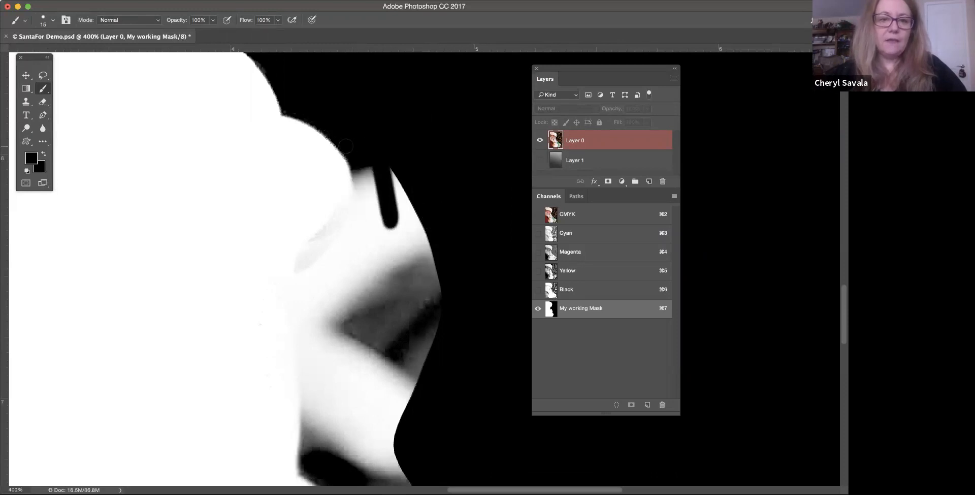
left_click_drag(358, 175, 357, 235)
key("super+z")
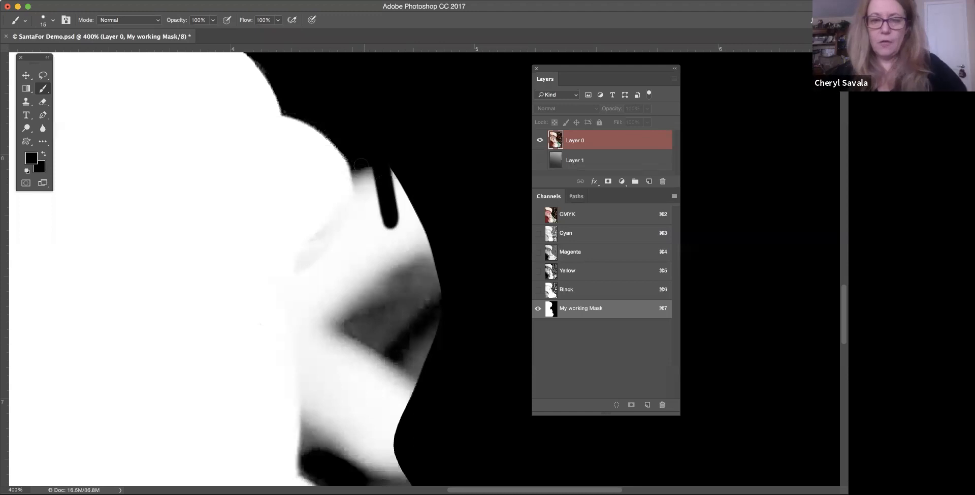
mouse_move(355, 157)
left_mouse_down()
mouse_move(356, 221)
mouse_move(310, 274)
left_mouse_up()
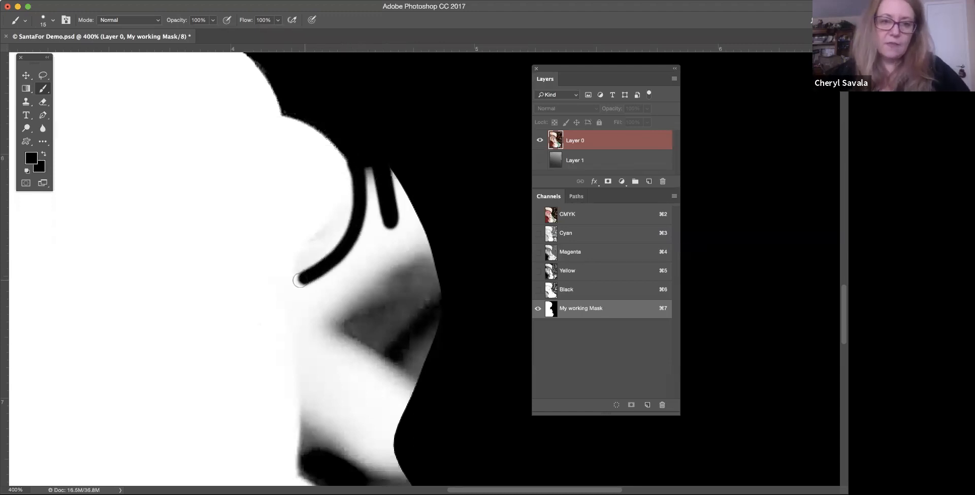
key("super+z")
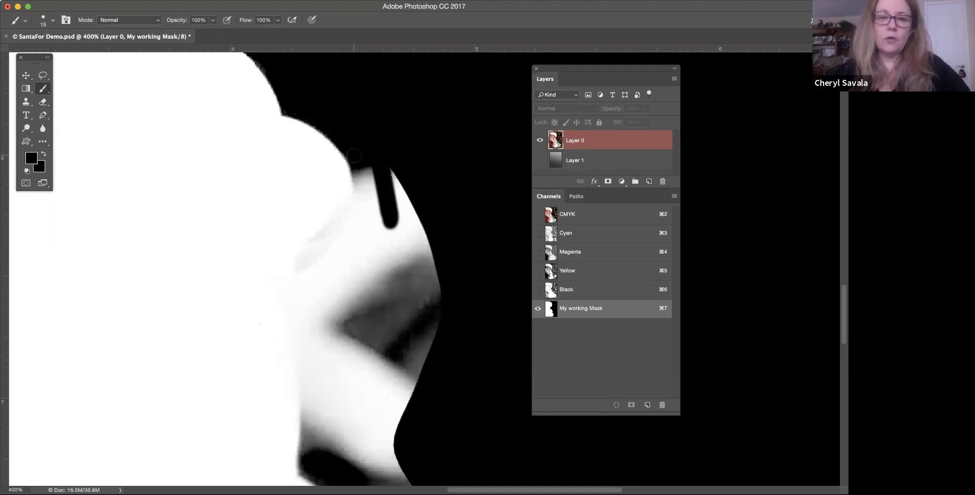
Paint a black line around the glove's lower knuckle with the 15 px brush and trim its overshoot in white
mouse_move(366, 169)
left_mouse_down()
mouse_move(335, 254)
mouse_move(300, 281)
left_mouse_up()
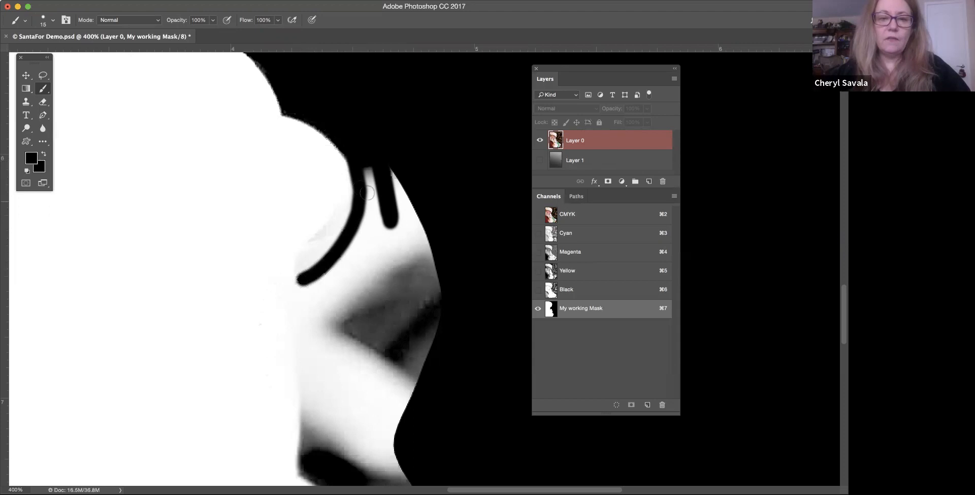
left_click_drag(369, 175, 360, 234)
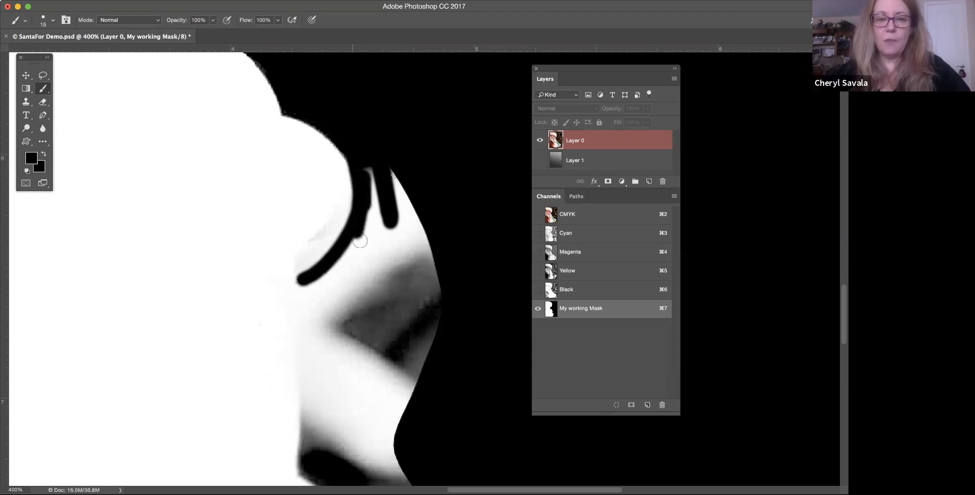
left_click_drag(275, 283, 297, 281)
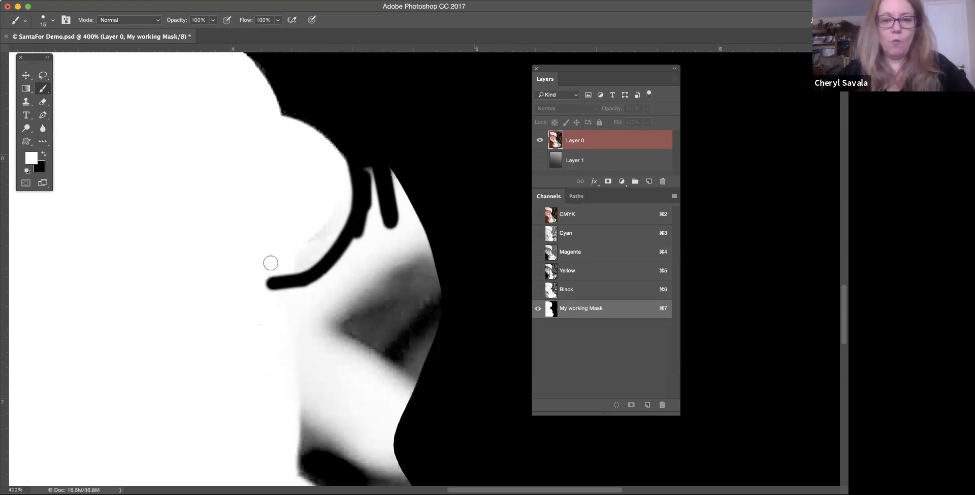
left_click(283, 282)
mouse_move(284, 261)
left_mouse_down()
mouse_move(263, 281)
mouse_move(296, 293)
mouse_move(293, 311)
left_mouse_up()
Continue the black outline from the lower knuckle down the glove's edge to the fur and out into the background
left_click(308, 280, "alt")
left_click_drag(303, 345, 306, 407)
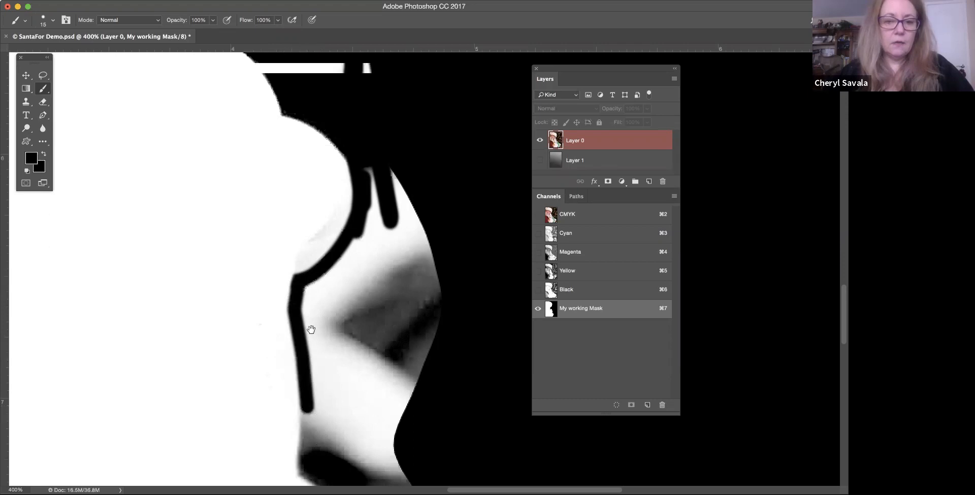
scroll(311, 330, "down", 5)
left_click(299, 205, "shift")
mouse_move(300, 206)
left_mouse_down()
mouse_move(336, 254)
mouse_move(424, 283)
mouse_move(455, 273)
mouse_move(468, 288)
left_mouse_up()
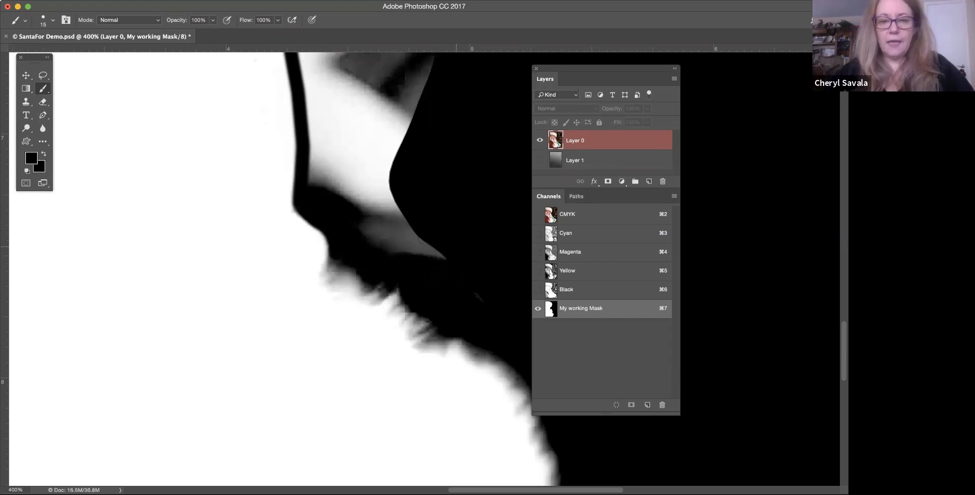
Lasso the leftover gray and white patch outside the painted outline, fill it with black and deselect
key("super+minus")
key("super+minus")
key("super+minus")
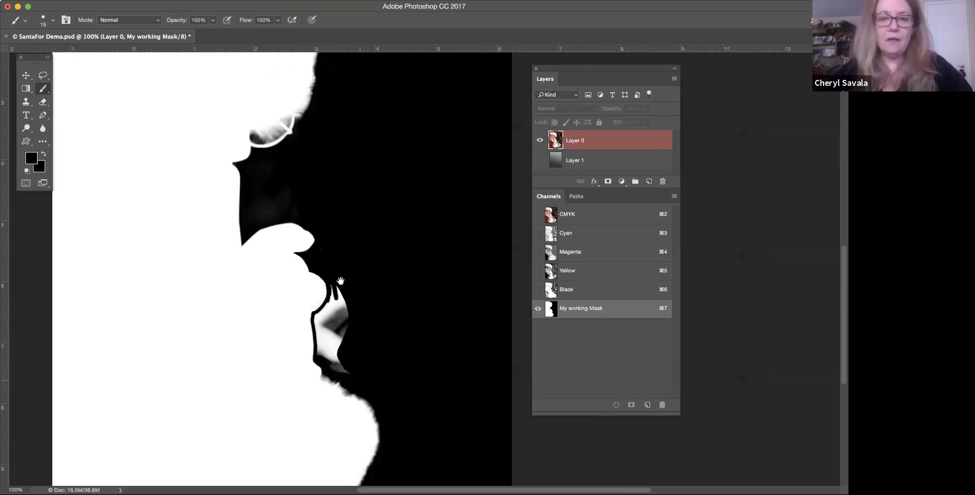
left_click_drag(345, 271, 348, 268)
key("x")
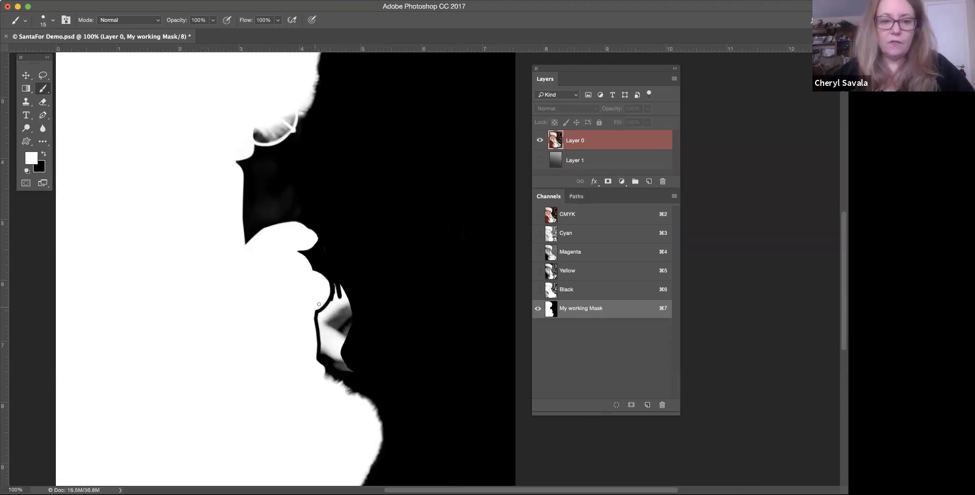
key("l")
mouse_move(387, 265)
left_mouse_down()
mouse_move(335, 277)
mouse_move(335, 298)
mouse_move(317, 316)
mouse_move(325, 365)
mouse_move(370, 390)
mouse_move(424, 290)
left_mouse_up()
key("x")
key("alt+BackSpace")
key("super+d")
Check the image in the CMYK composite, return to the My working Mask channel and load it as a selection
mouse_move(383, 151)
left_mouse_down()
mouse_move(389, 302)
mouse_move(422, 370)
mouse_move(401, 172)
mouse_move(424, 68)
left_mouse_up()
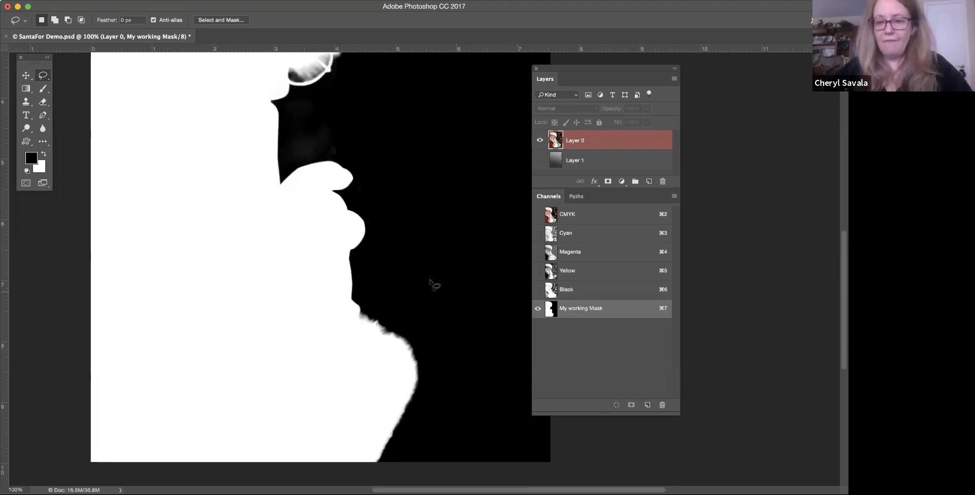
mouse_move(306, 222)
left_mouse_down()
mouse_move(324, 321)
mouse_move(314, 339)
left_mouse_up()
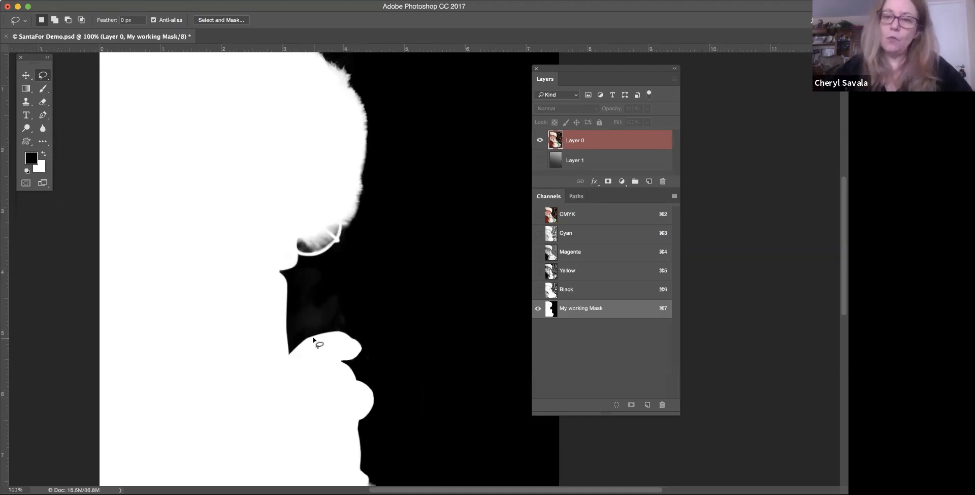
left_click(557, 147)
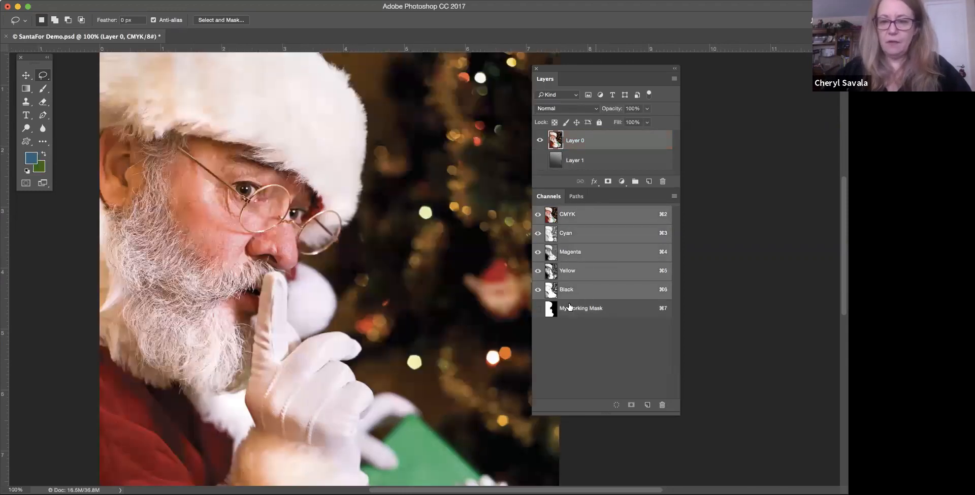
left_click(556, 311)
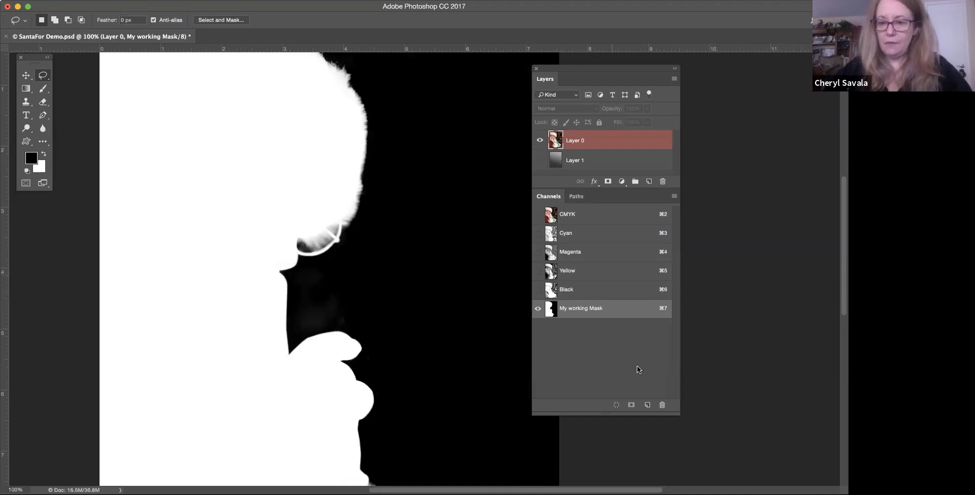
left_click(617, 405)
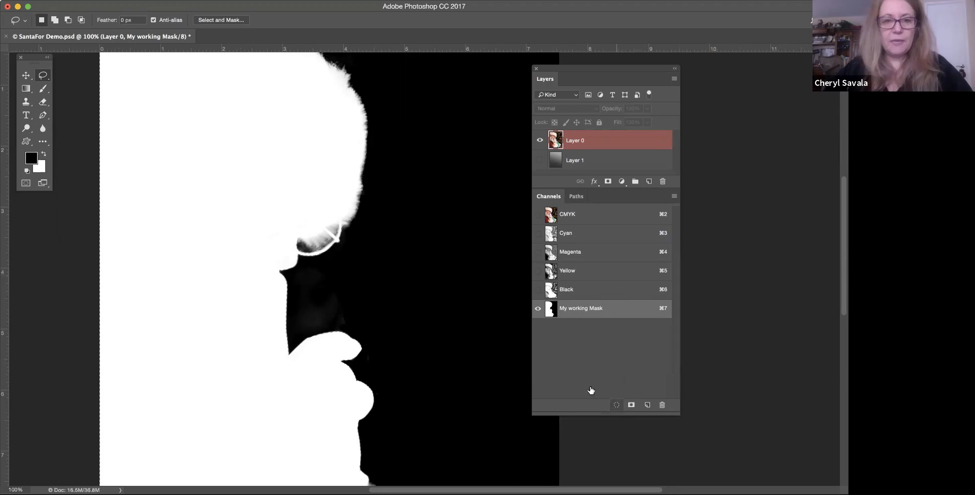
Return to the CMYK composite, apply the loaded selection as a layer mask on Layer 0 and show Layer 1 behind it
scroll(390, 256, "up", 4)
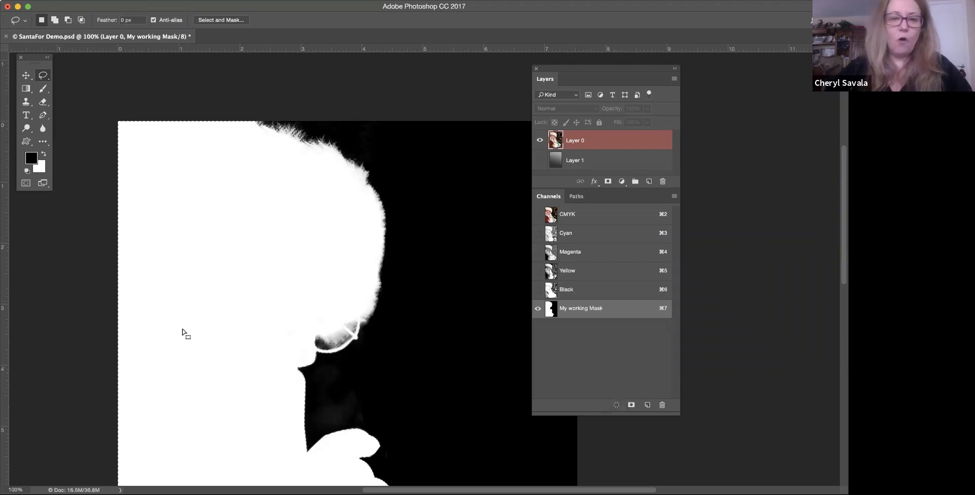
left_click(581, 214)
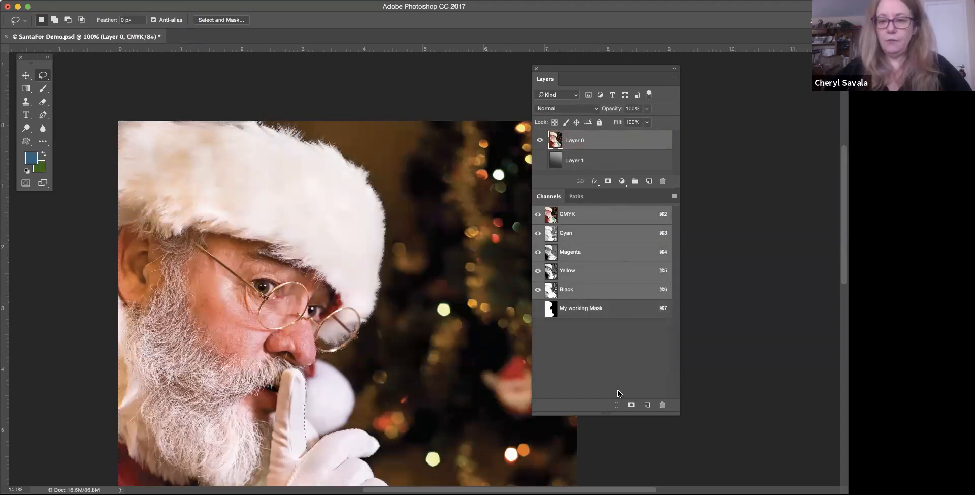
left_click(632, 405)
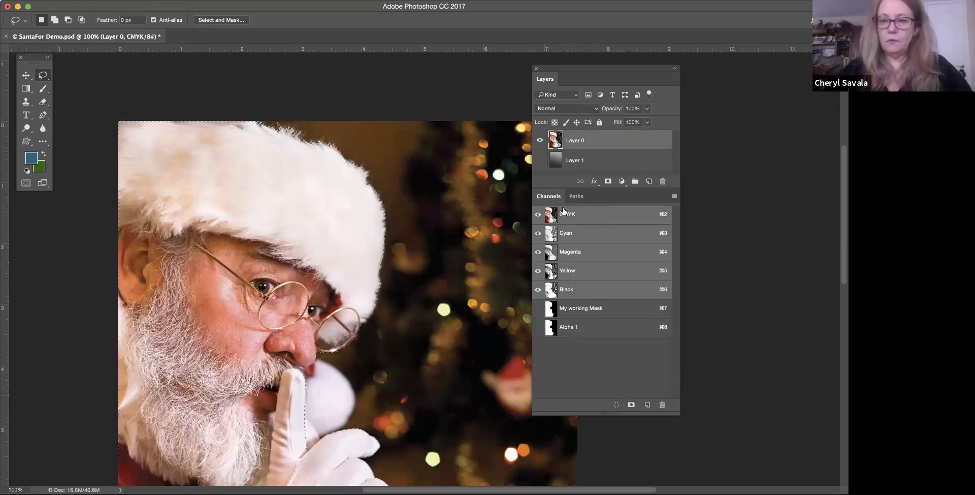
key("super+z")
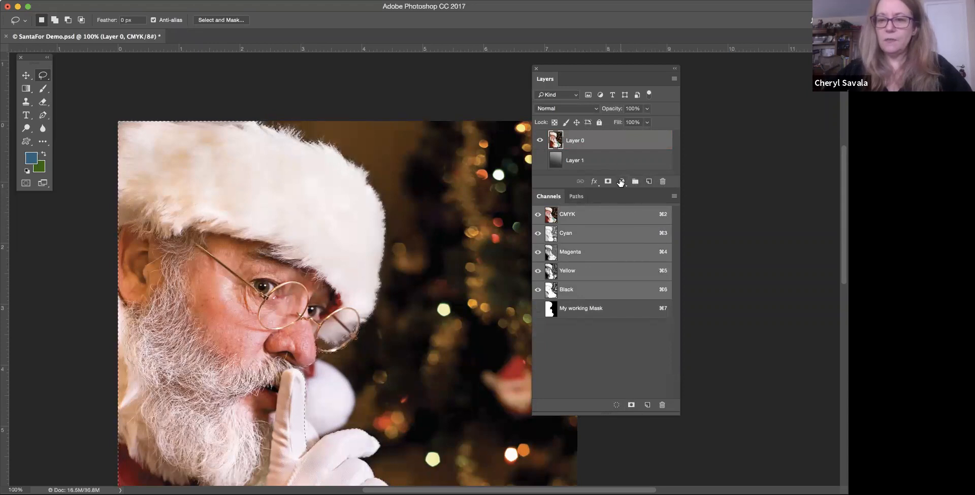
left_click(607, 181)
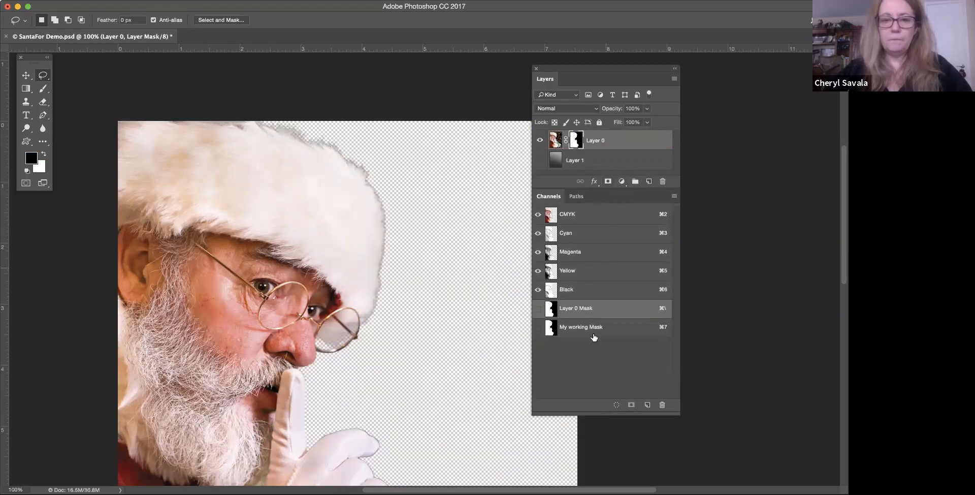
left_click(540, 160)
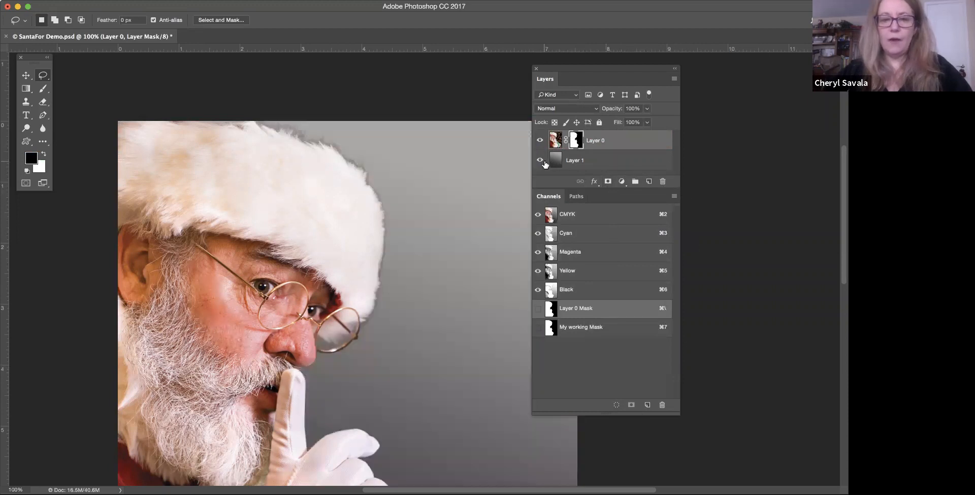
Examine the masked edges around the glove, cuff, glasses and hat fur against the gray background, enlarged to 300%
left_click_drag(432, 332, 427, 107)
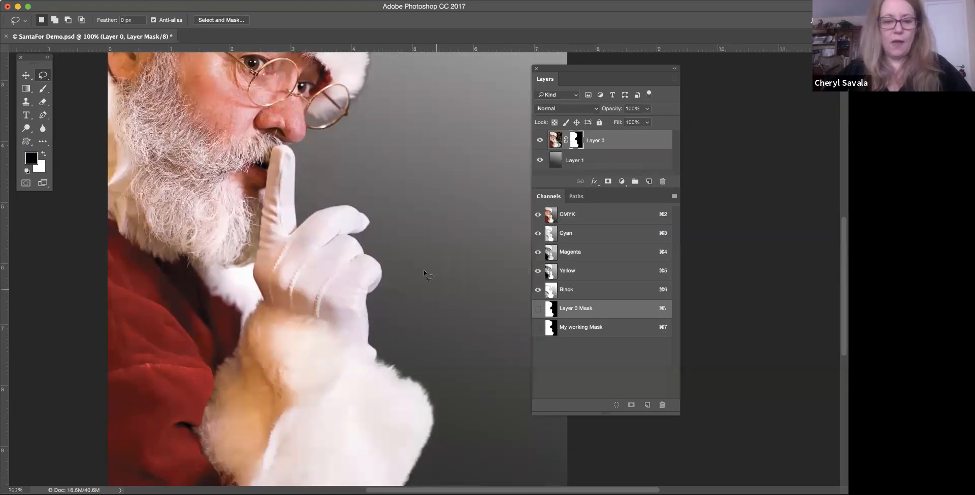
scroll(426, 276, "up", 8)
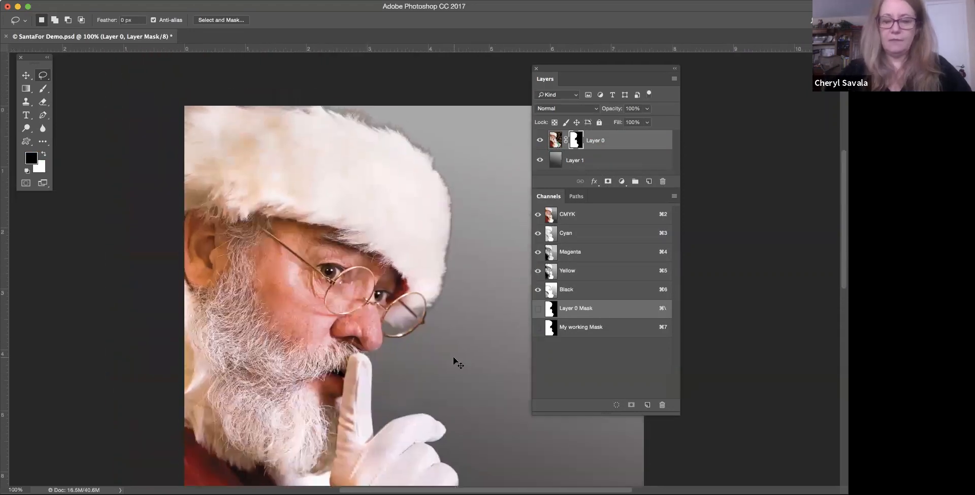
key("super+equal")
key("super+equal")
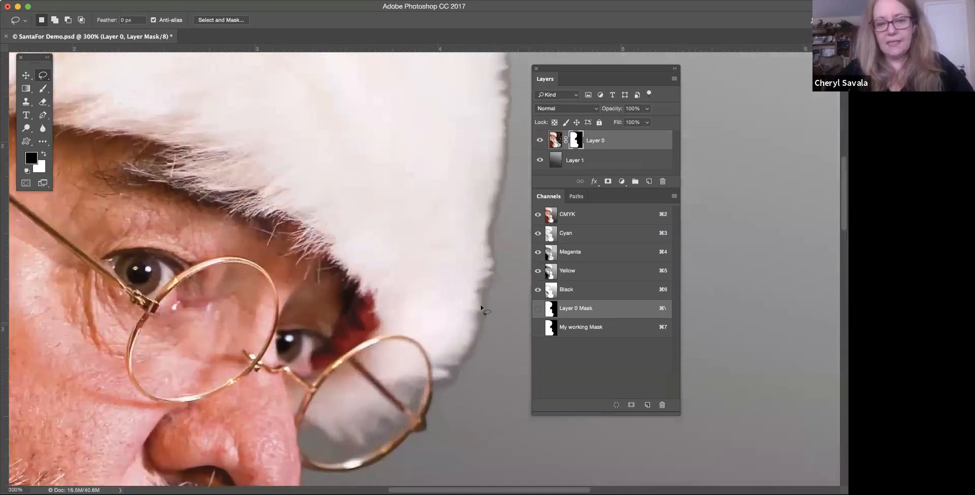
scroll(409, 267, "up", 5)
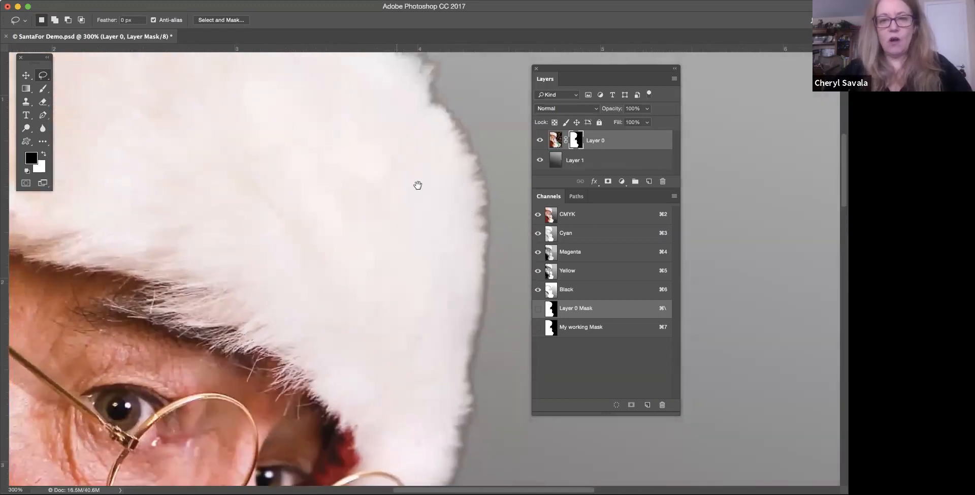
left_click_drag(418, 185, 479, 310)
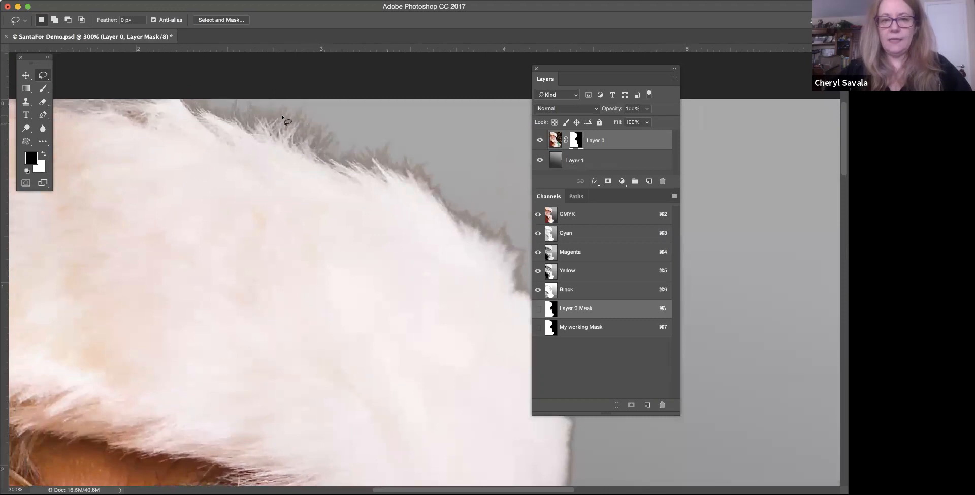
scroll(464, 279, "down", 5)
scroll(464, 278, "right", 1)
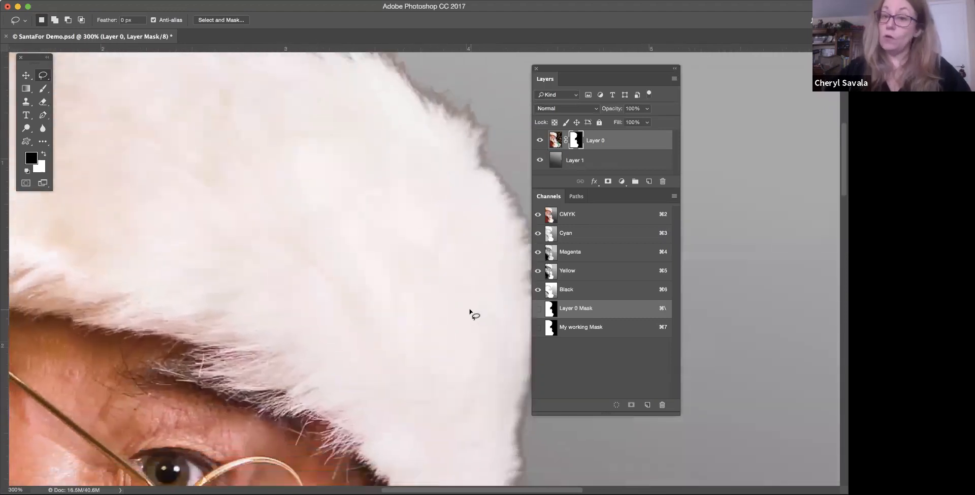
scroll(474, 315, "down", 5)
scroll(474, 315, "right", 1)
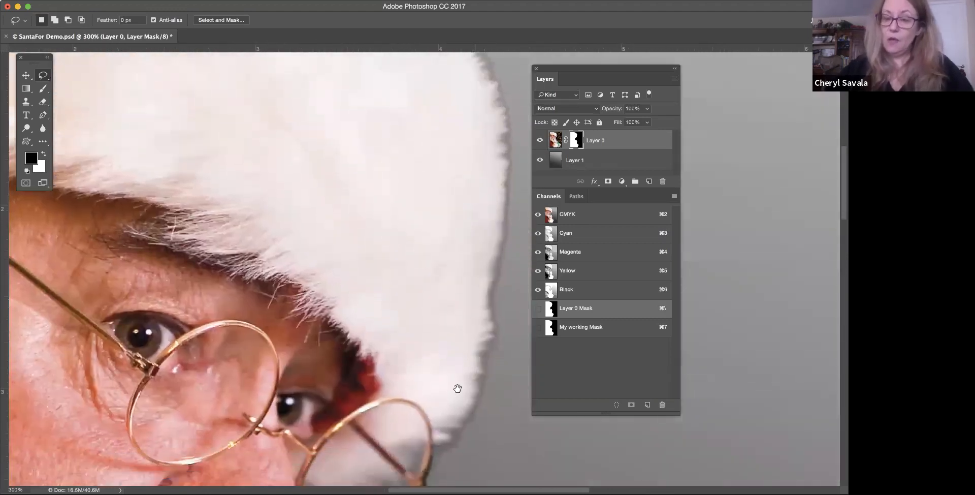
scroll(461, 278, "down", 8)
scroll(462, 279, "left", 1)
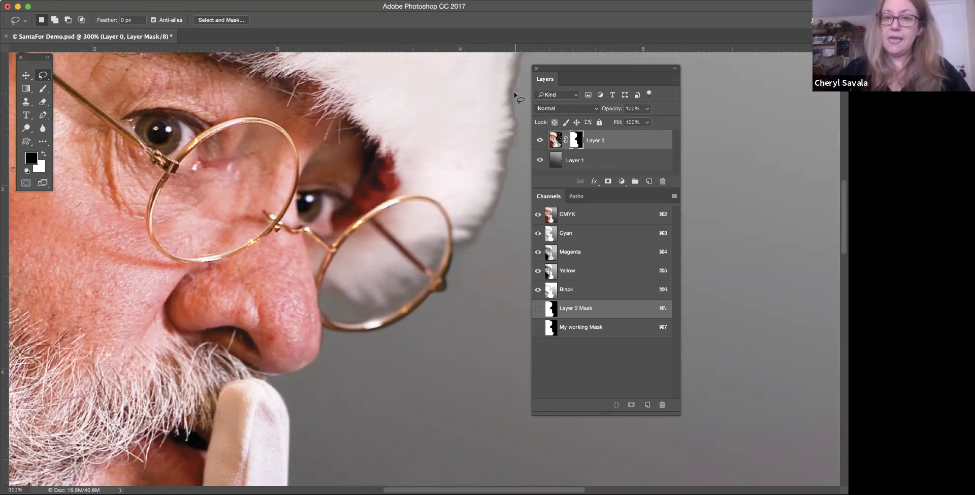
scroll(473, 209, "up", 9)
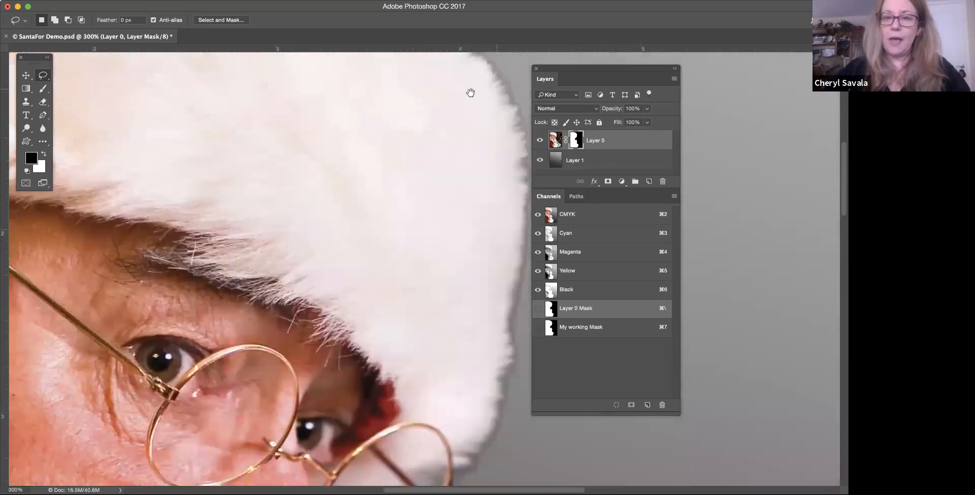
scroll(470, 92, "up", 7)
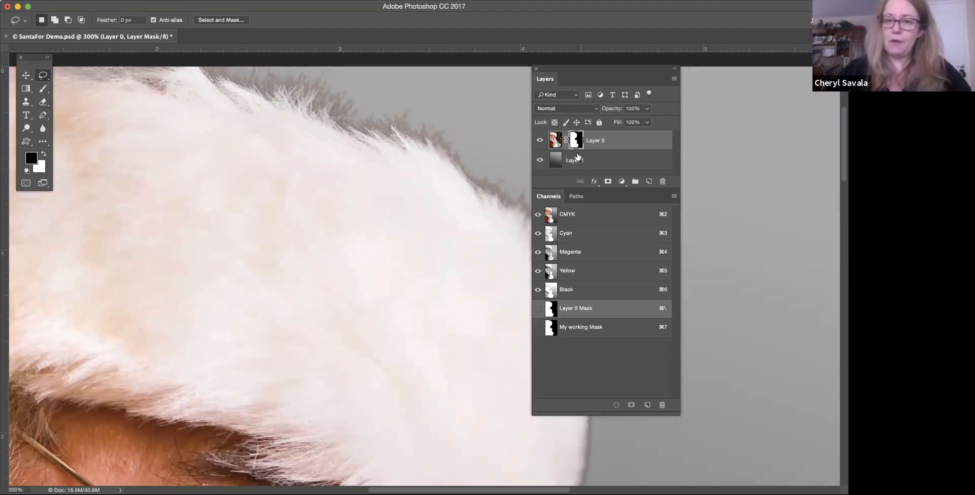
Delete the My working Mask channel, keeping the mask on Layer 0
left_click(552, 217)
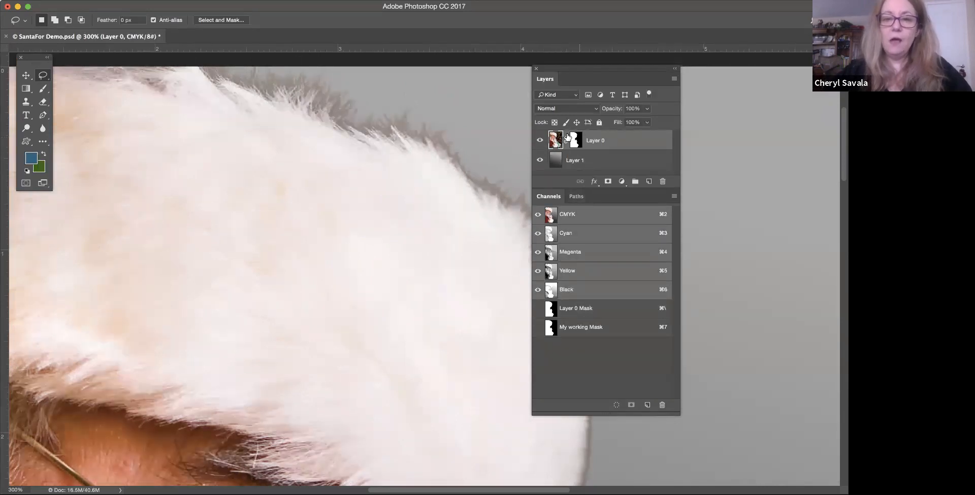
left_click_drag(479, 144, 418, 131)
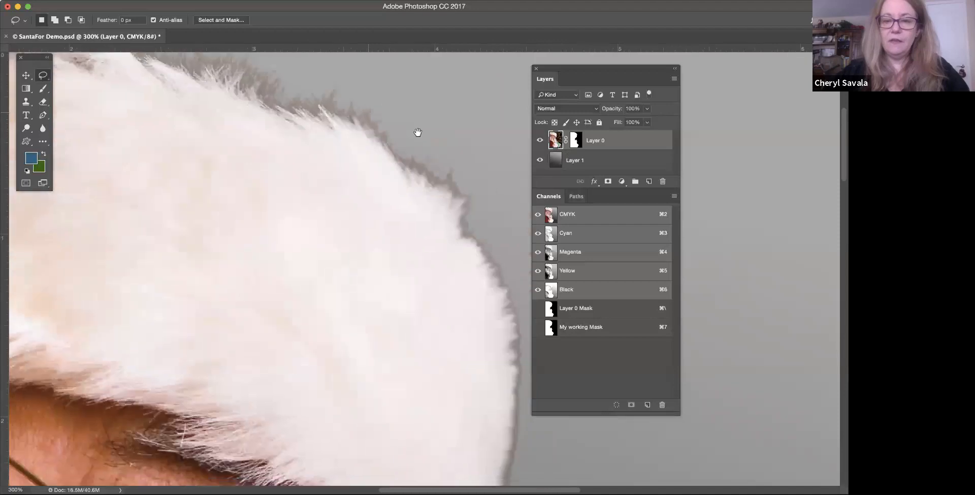
left_click(584, 328)
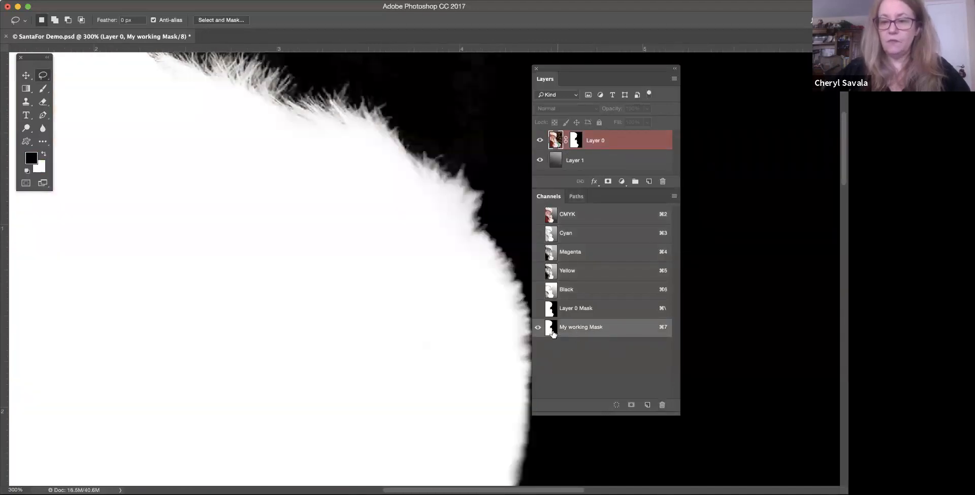
left_click(662, 404)
left_click(505, 166)
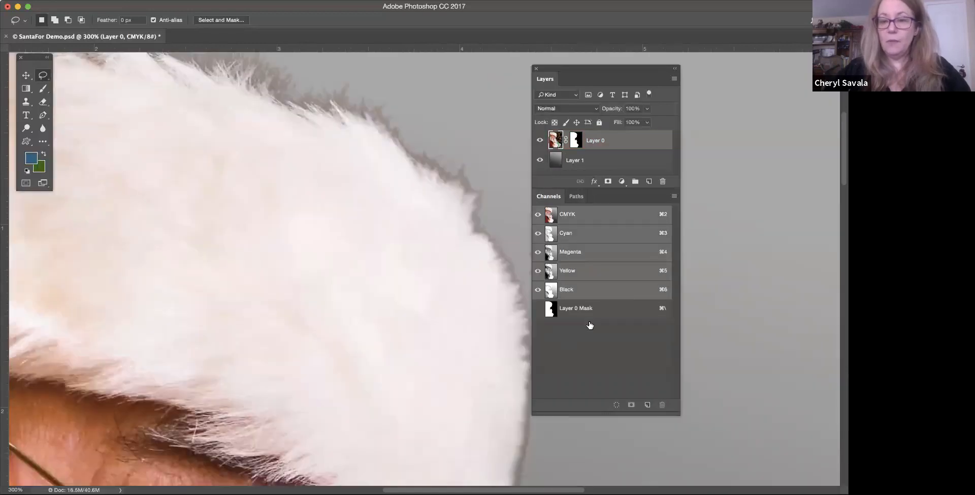
View the Layer 0 mask as a red overlay, then compare targeting the layer's image with targeting its mask
left_click(580, 310)
left_click(538, 308)
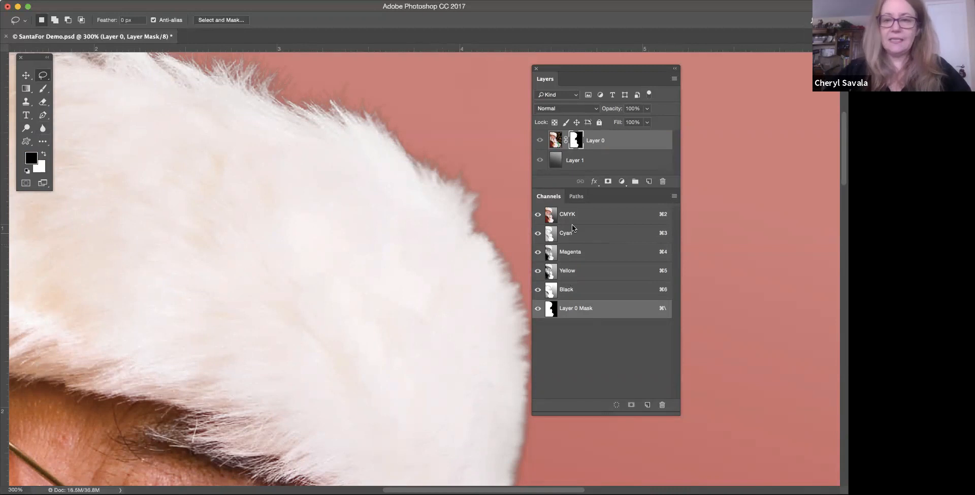
left_click(555, 142)
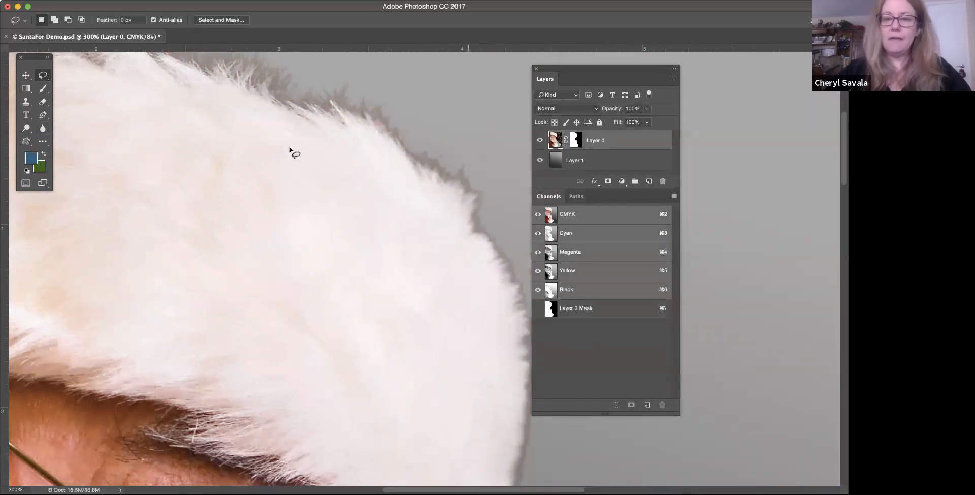
left_click(578, 142)
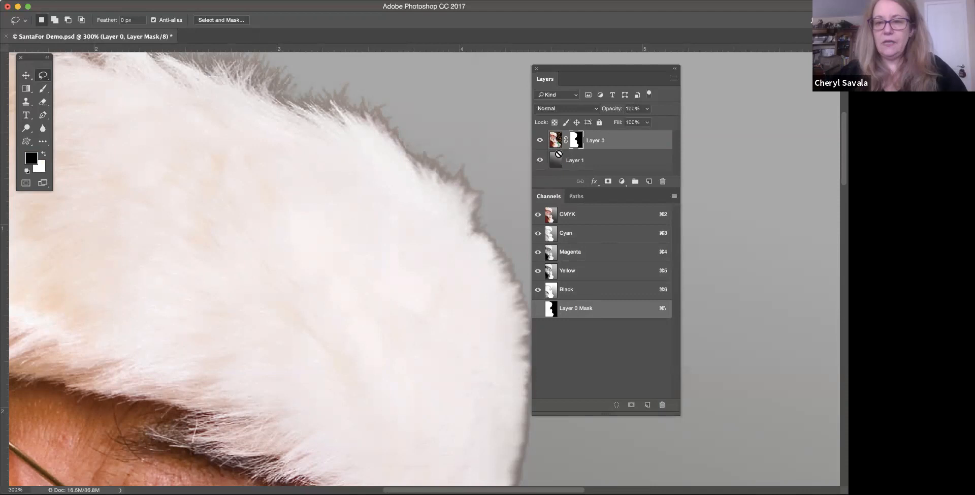
left_click(555, 142)
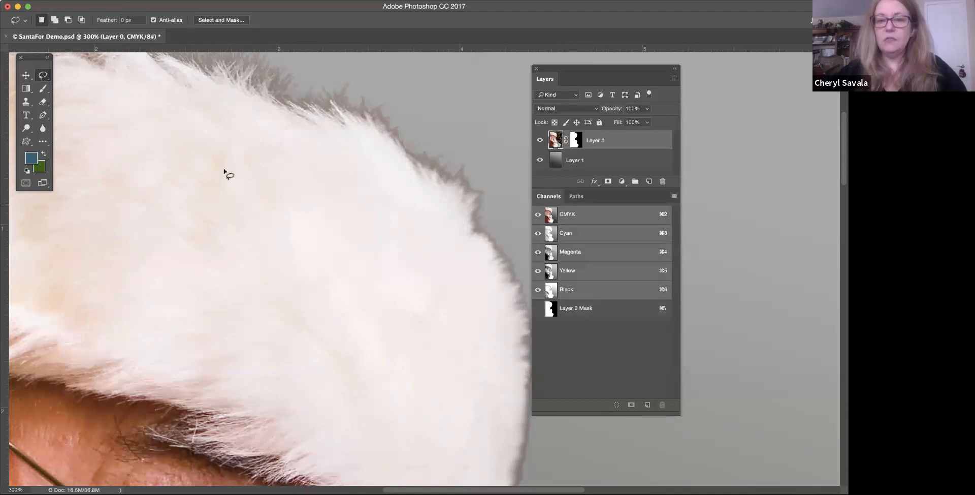
Try a blue brush stroke on Layer 0's image over the hat fur and undo it
left_click(49, 85)
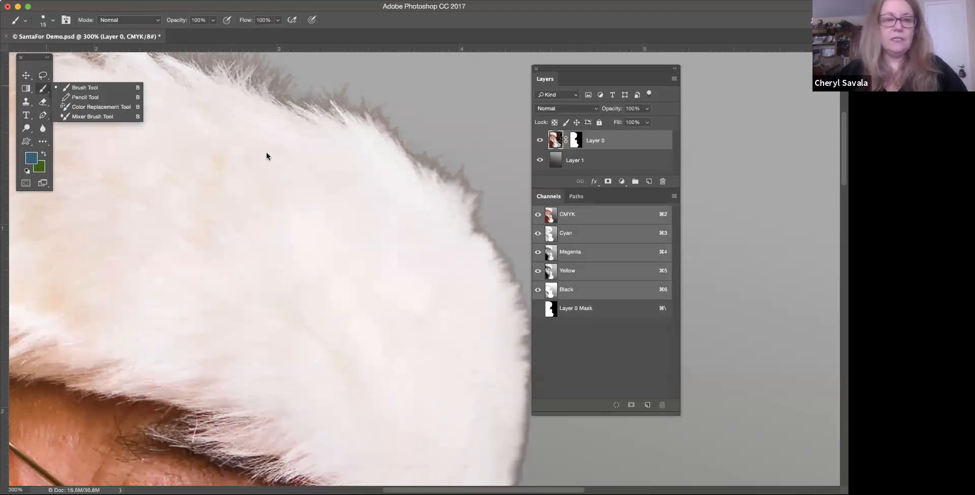
left_click(44, 94)
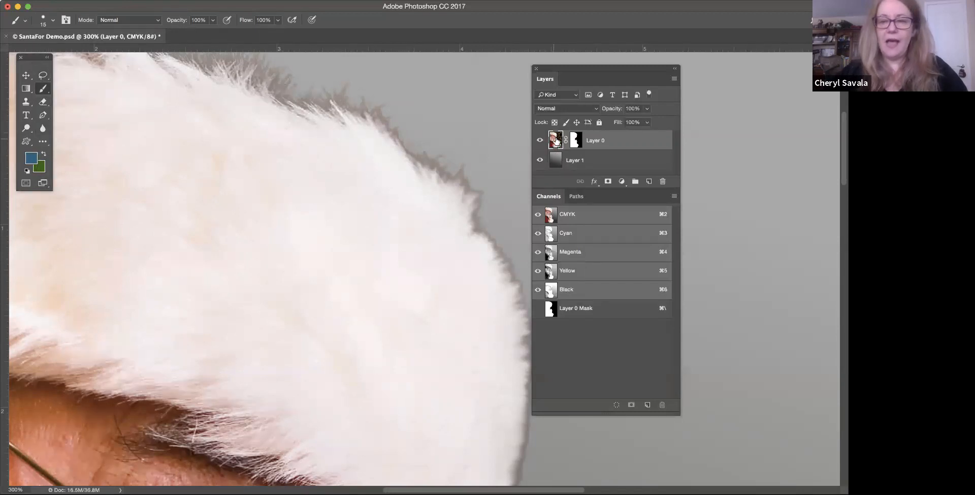
mouse_move(287, 206)
left_mouse_down()
mouse_move(314, 228)
mouse_move(350, 226)
mouse_move(344, 303)
left_mouse_up()
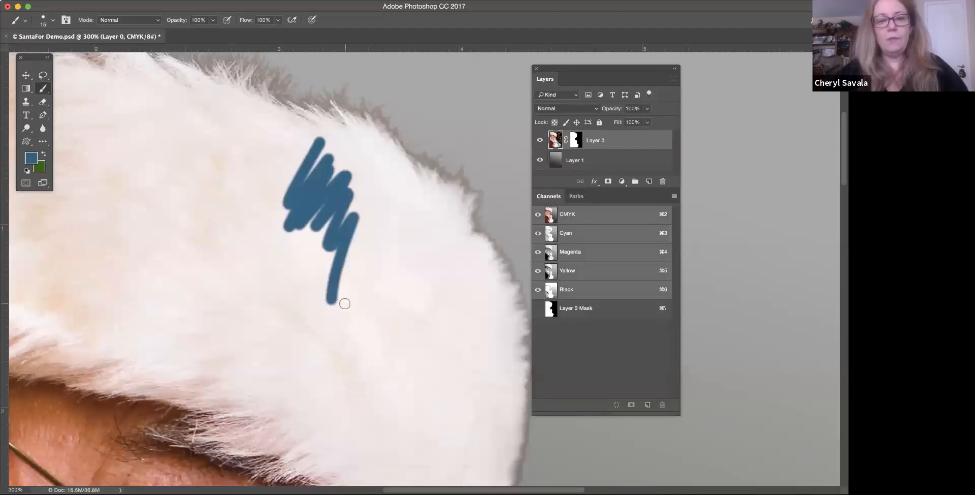
key("super+z")
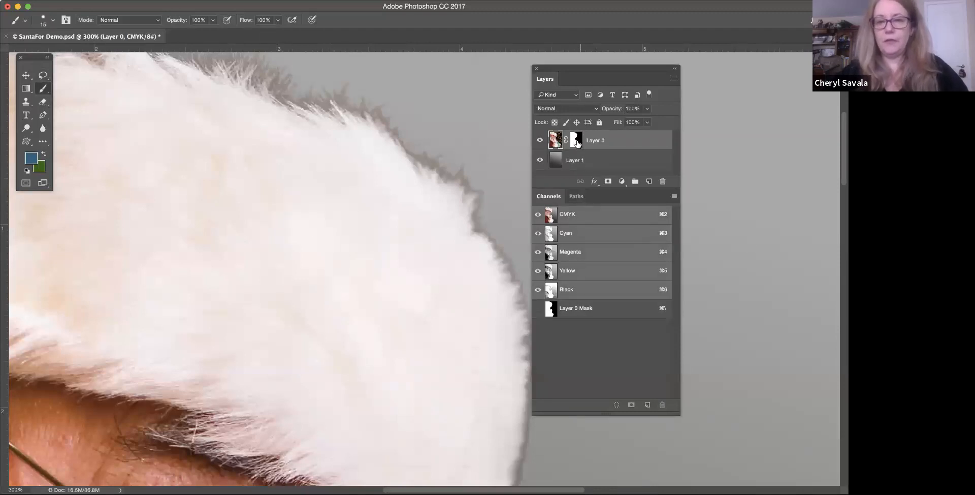
Target Layer 0's mask, try a black brush stroke across the hat fur and undo it
left_click(576, 141)
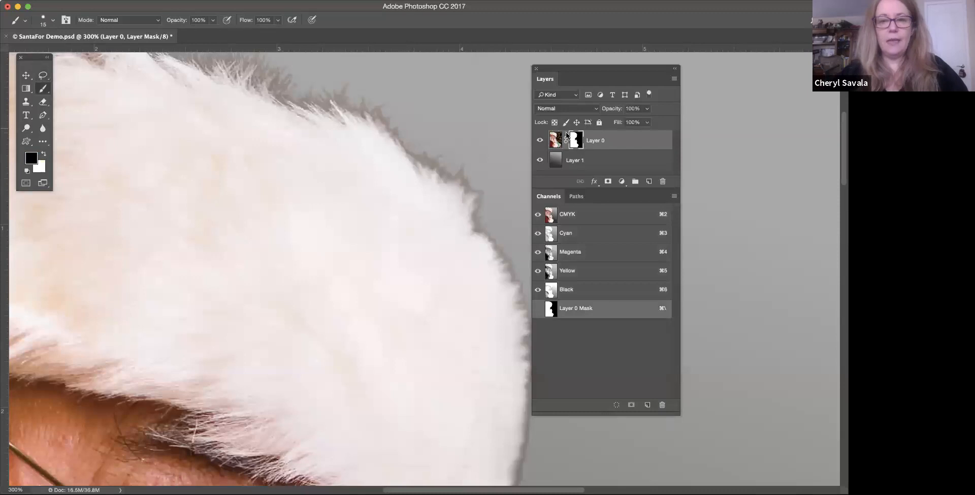
mouse_move(295, 131)
left_mouse_down()
mouse_move(320, 203)
mouse_move(301, 282)
left_mouse_up()
key("super+z")
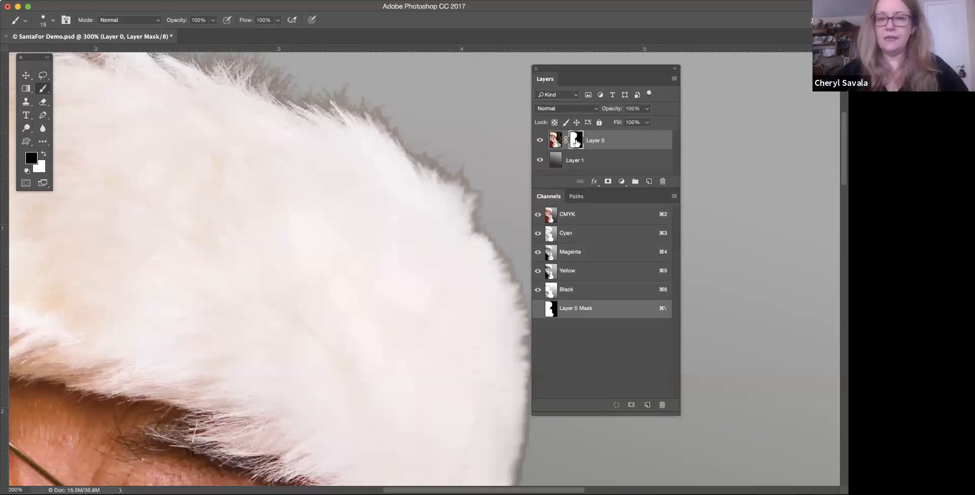
Burn the edge of Layer 0's mask along the hat fur using Shadows range, 87% exposure and a 125 px brush
left_click_drag(313, 155, 363, 218)
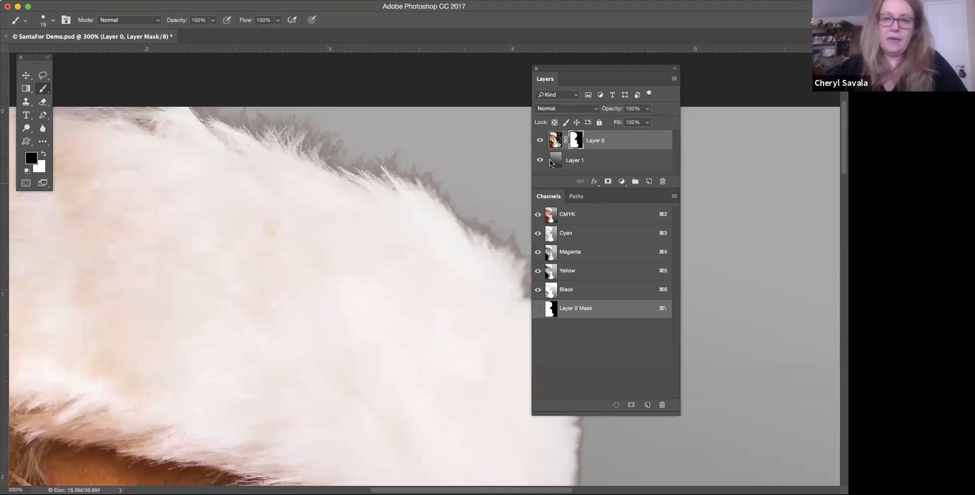
left_click(24, 127)
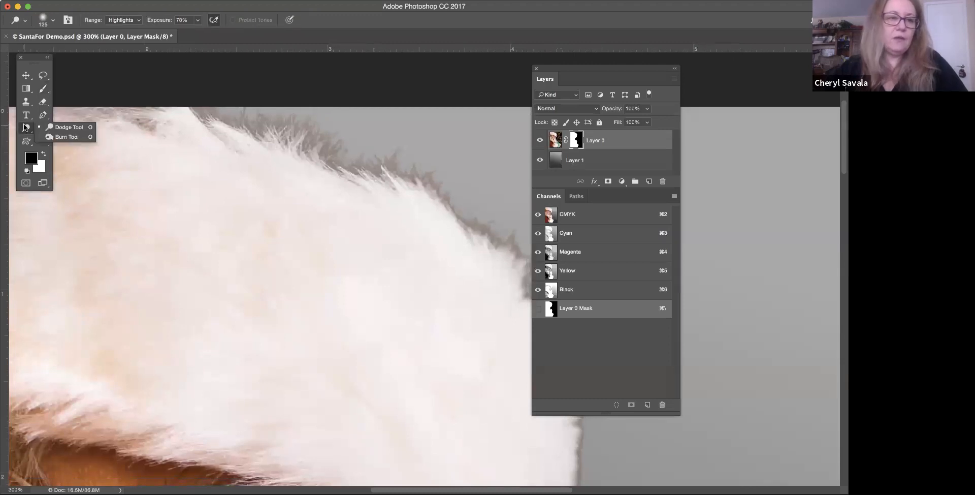
left_click(63, 137)
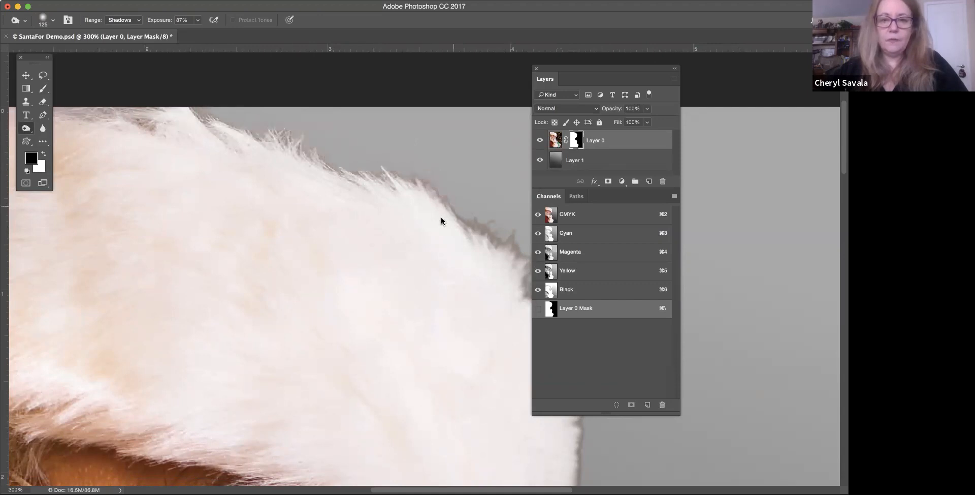
left_click_drag(480, 229, 346, 170)
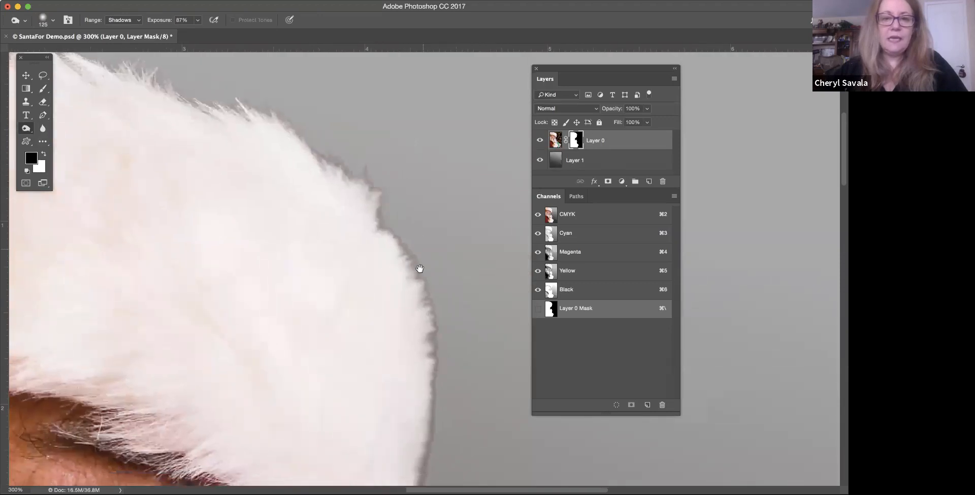
scroll(440, 283, "down", 5)
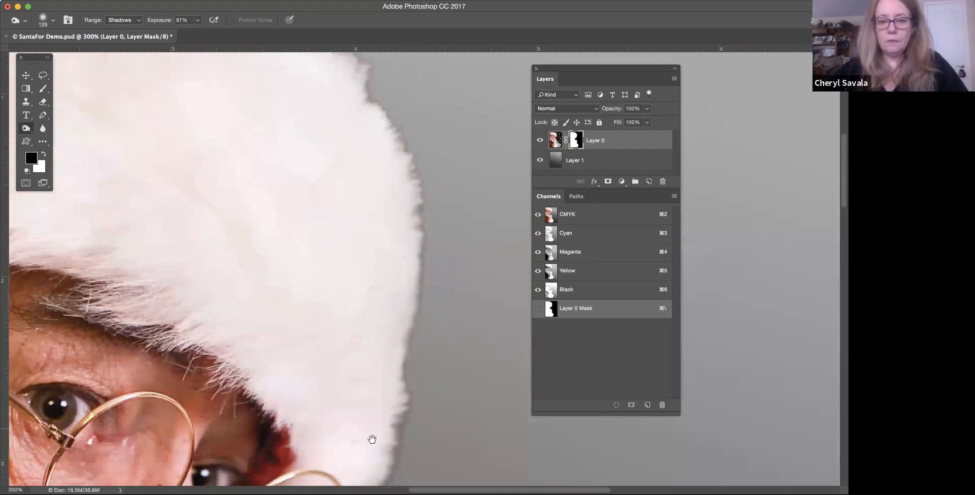
scroll(370, 304, "down", 6)
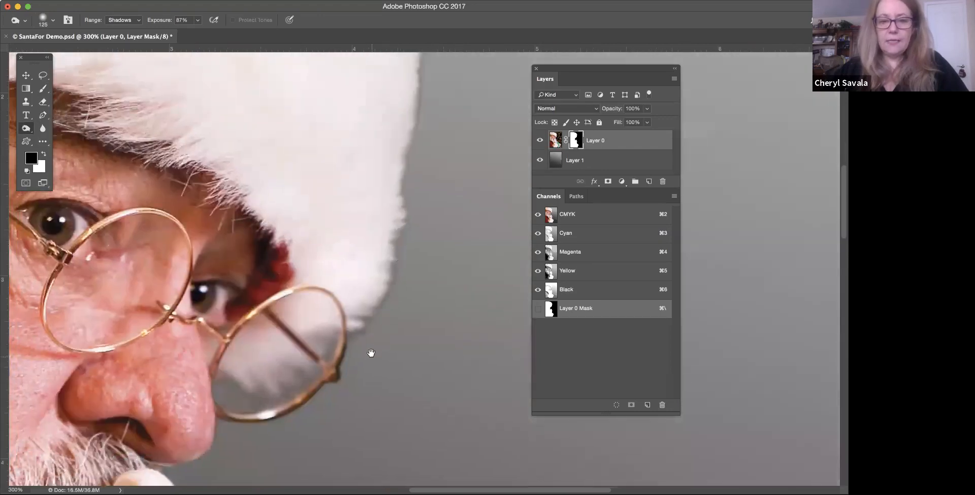
Reduce the Burn brush to 70 px and darken the mask's edge halo beside the glasses and along the fur cuff
left_click_drag(372, 374, 404, 275)
key("bracketleft")
key("bracketleft")
key("bracketleft")
key("bracketleft")
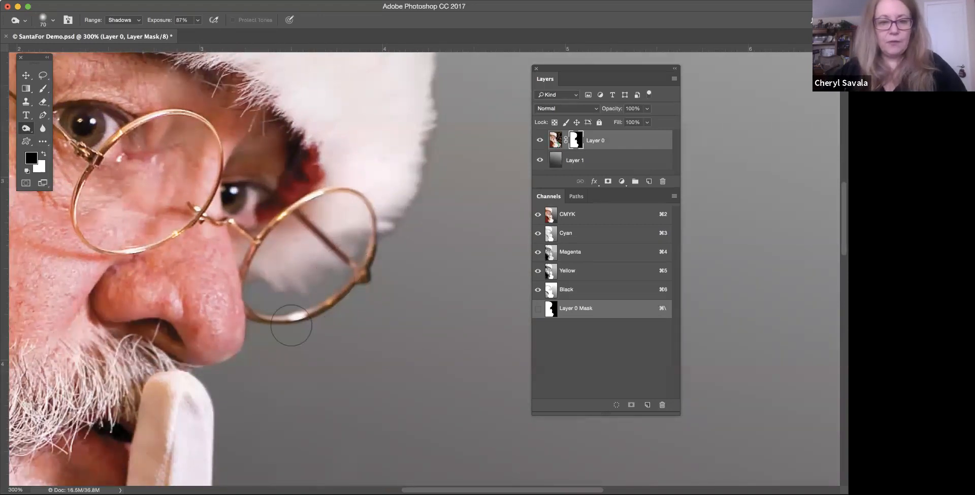
left_click_drag(321, 268, 379, 104)
left_click_drag(441, 410, 426, 316)
mouse_move(370, 260)
left_mouse_down()
mouse_move(348, 200)
mouse_move(356, 117)
left_mouse_up()
mouse_move(394, 328)
left_mouse_down()
mouse_move(322, 187)
mouse_move(301, 117)
left_mouse_up()
left_click_drag(374, 252, 352, 224)
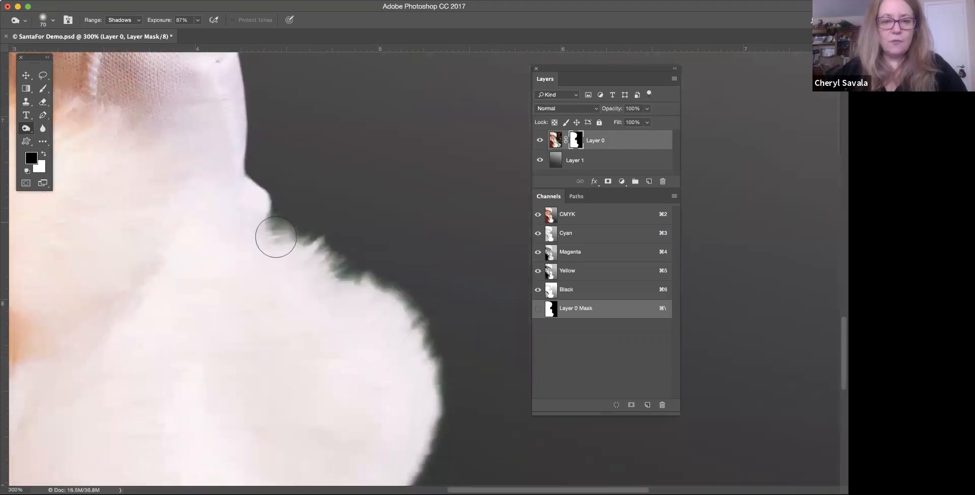
mouse_move(287, 239)
left_mouse_down()
mouse_move(379, 292)
mouse_move(401, 327)
mouse_move(429, 426)
mouse_move(420, 452)
left_mouse_up()
Target Layer 0's image for painting with the Brush and sample the off-white of the hat fur as the foreground colour
left_click_drag(298, 148, 370, 392)
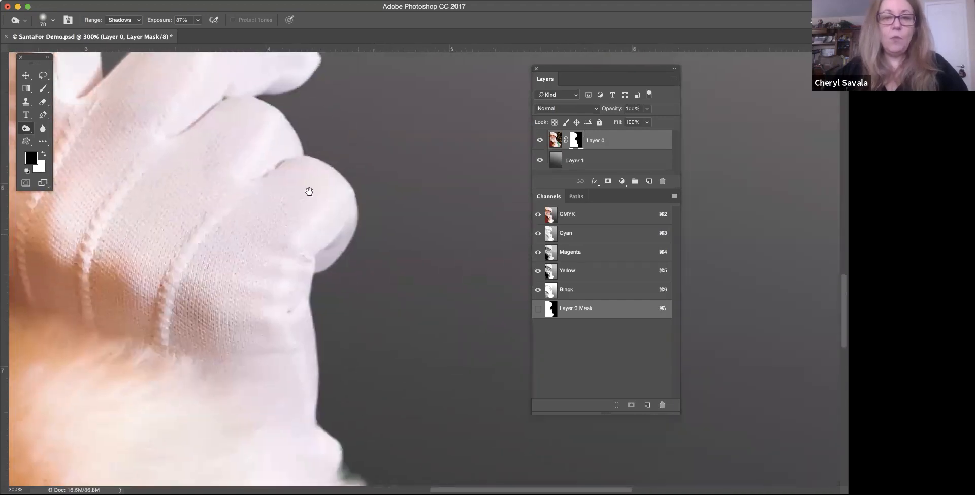
left_click_drag(309, 192, 364, 387)
left_click_drag(371, 301, 366, 396)
left_click_drag(422, 274, 388, 327)
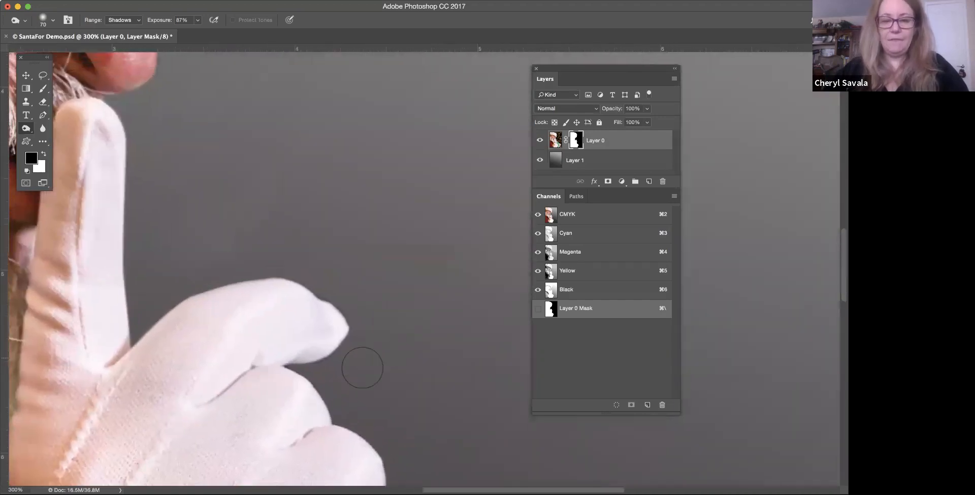
left_click_drag(271, 183, 398, 450)
left_click_drag(431, 301, 435, 365)
mouse_move(427, 234)
left_mouse_down()
mouse_move(425, 298)
mouse_move(475, 351)
mouse_move(487, 396)
left_mouse_up()
left_click_drag(353, 166, 375, 291)
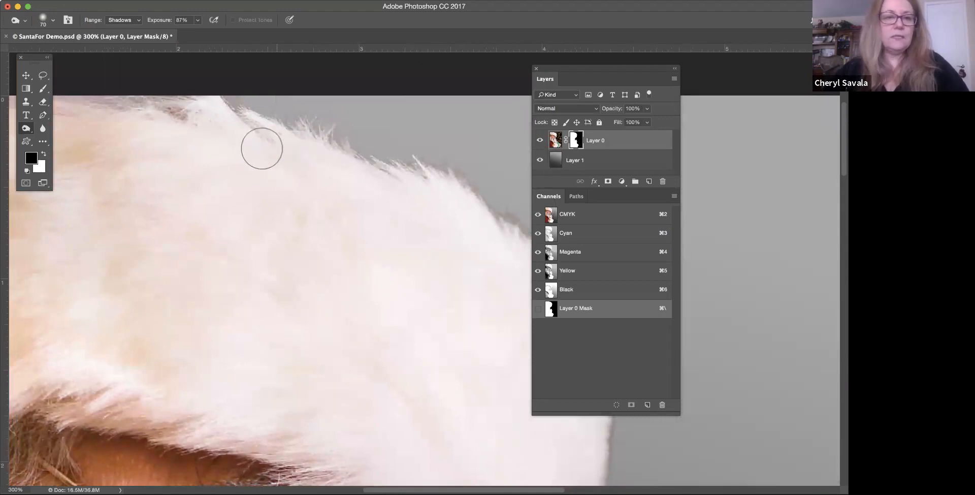
left_click(552, 140)
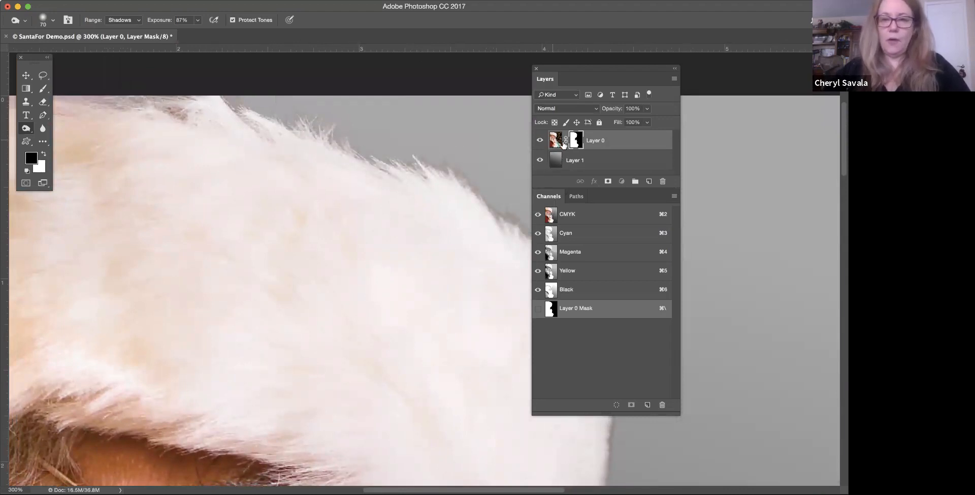
left_click(43, 88)
left_click(453, 192, "alt")
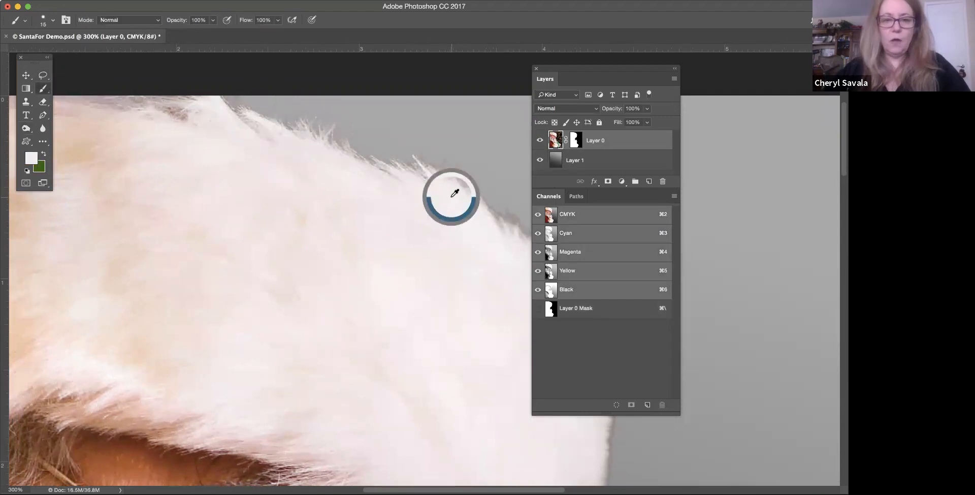
Try a 70 px off-white brush stroke at 100% opacity along the hat fur's edge and undo it
key("]")
key("]")
key("]")
key("]")
key("]")
key("]")
key("]")
key("]")
key("]")
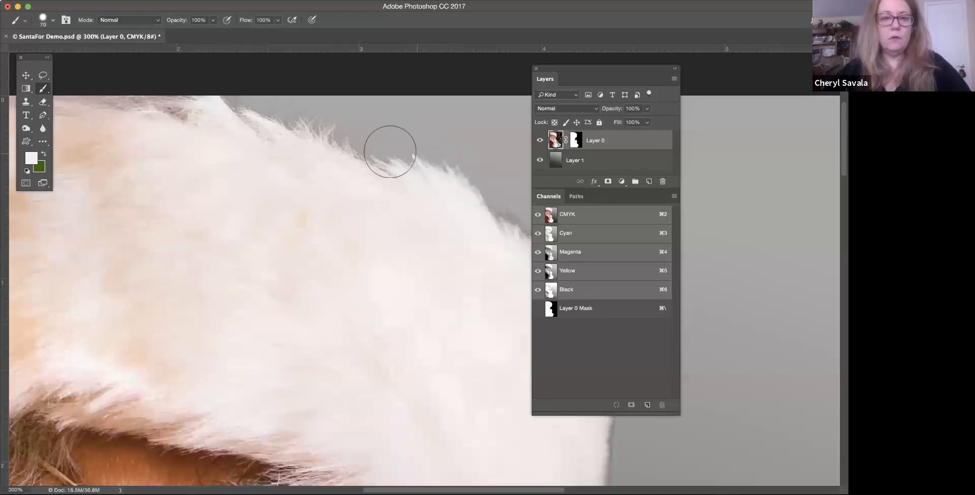
mouse_move(351, 133)
left_mouse_down()
mouse_move(254, 99)
mouse_move(218, 103)
mouse_move(136, 81)
left_mouse_up()
key("super+z")
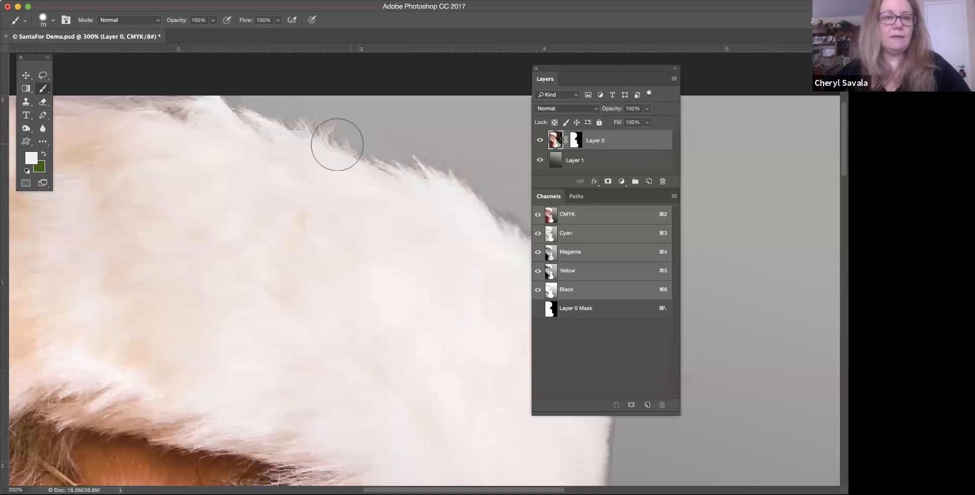
Undo a full-opacity trial and paint off-white over the hat fur's dark edge with a 125 px brush at 40% opacity
key("bracketright")
key("bracketright")
key("bracketright")
key("bracketright")
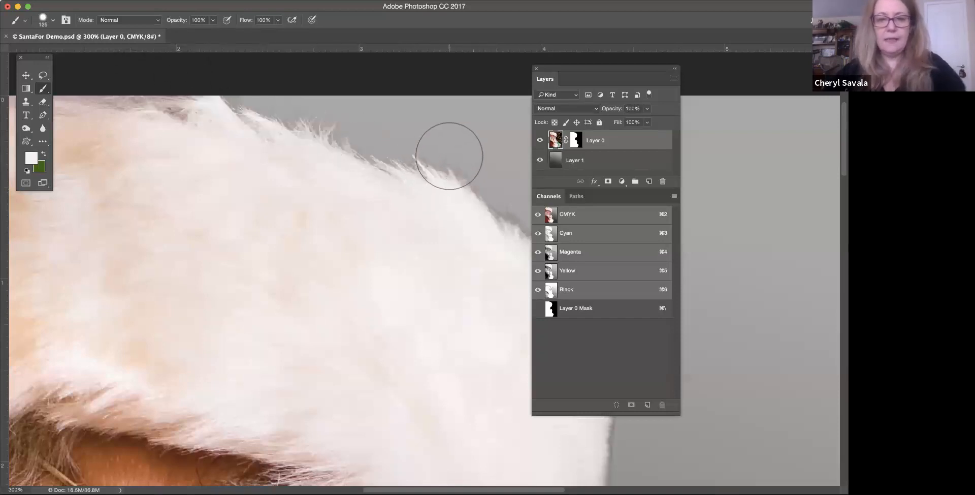
key("super+z")
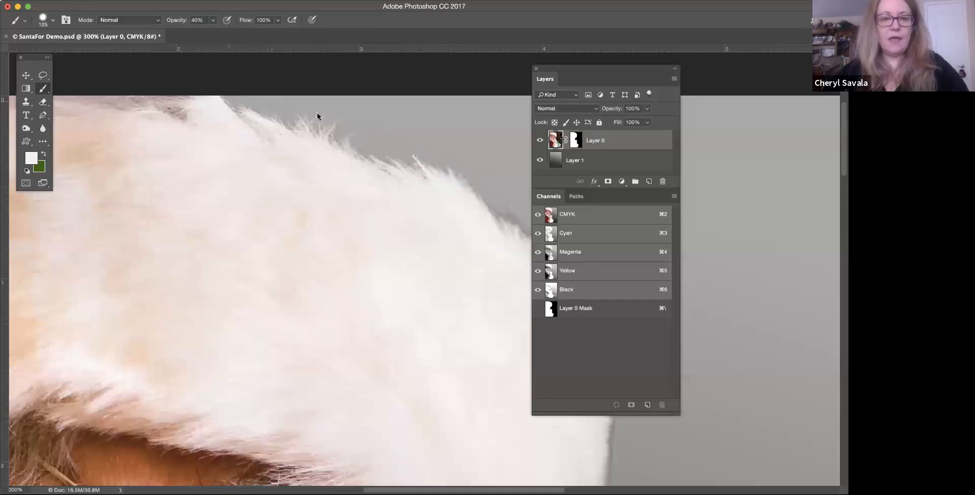
scroll(406, 178, "down", 3)
scroll(357, 159, "right", 4)
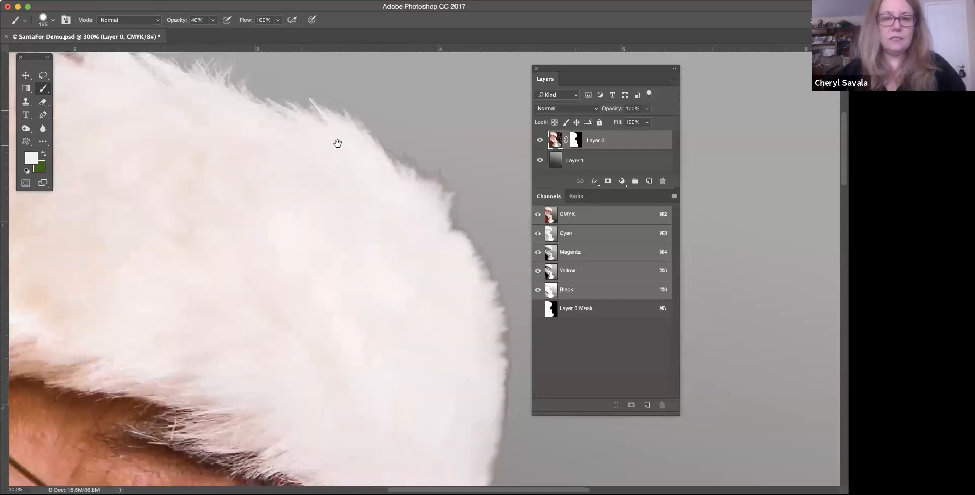
mouse_move(407, 161)
left_mouse_down()
mouse_move(436, 172)
mouse_move(498, 308)
mouse_move(487, 316)
mouse_move(424, 209)
left_mouse_up()
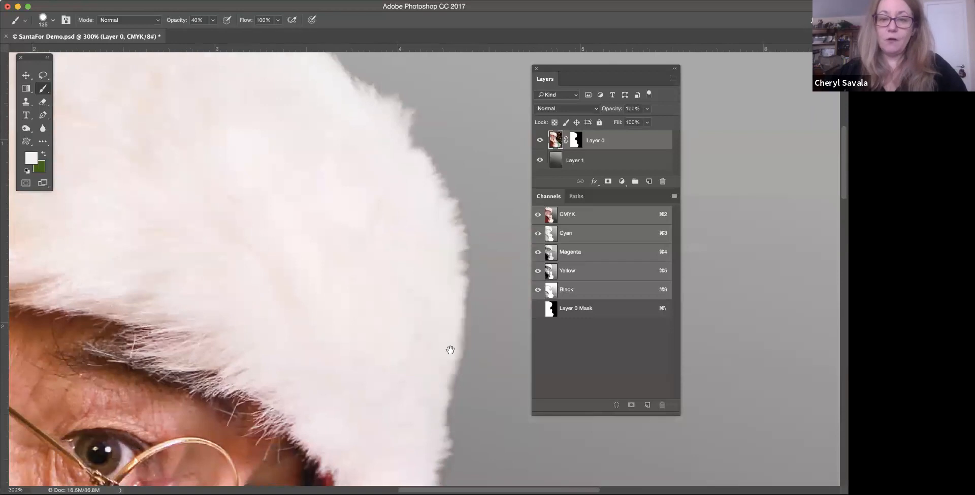
left_click_drag(450, 348, 439, 241)
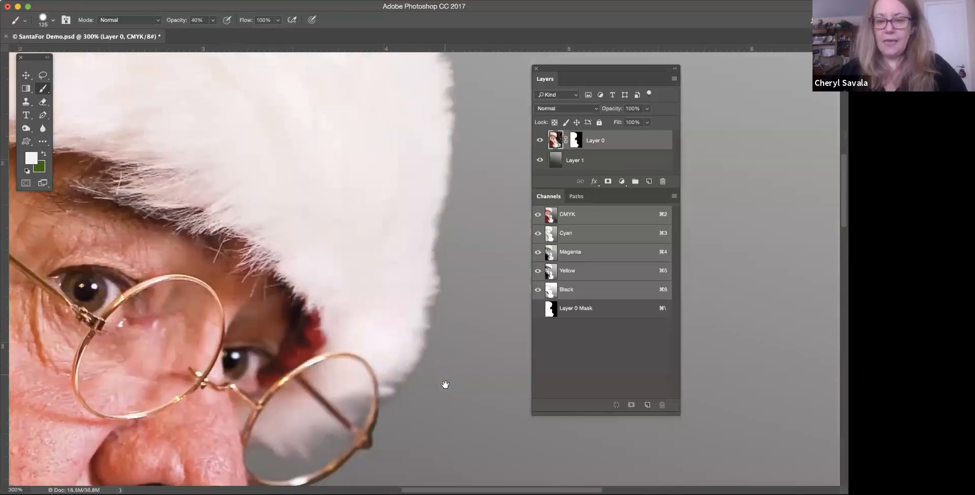
Reduce the brush to 50 px and paint off-white over the hat fur's lower edge beside the glasses
key("bracketleft")
key("bracketleft")
key("bracketleft")
key("bracketleft")
key("bracketleft")
key("bracketleft")
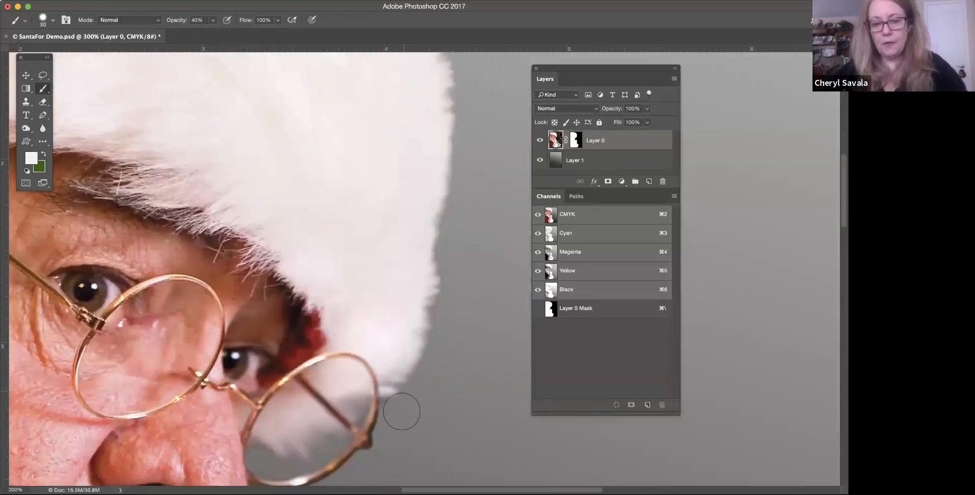
left_click_drag(401, 424, 429, 296)
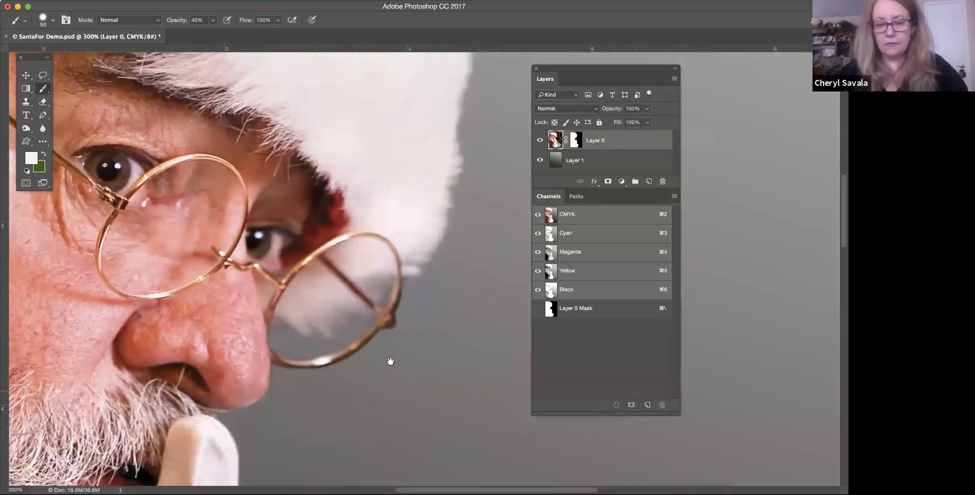
Paint off-white over the fur cuff's upper edge below the glove with the 50 px brush at 40% opacity
left_click_drag(392, 359, 425, 219)
scroll(381, 229, "down", 5)
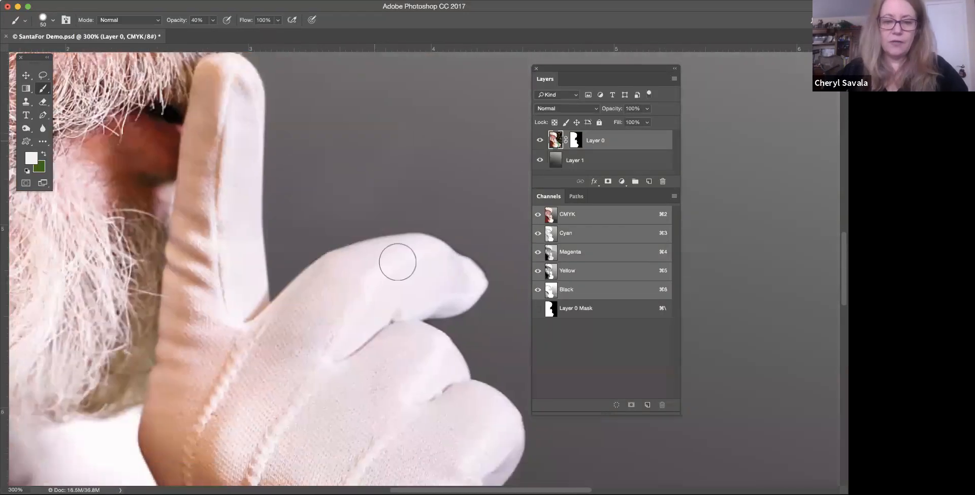
scroll(357, 197, "down", 10)
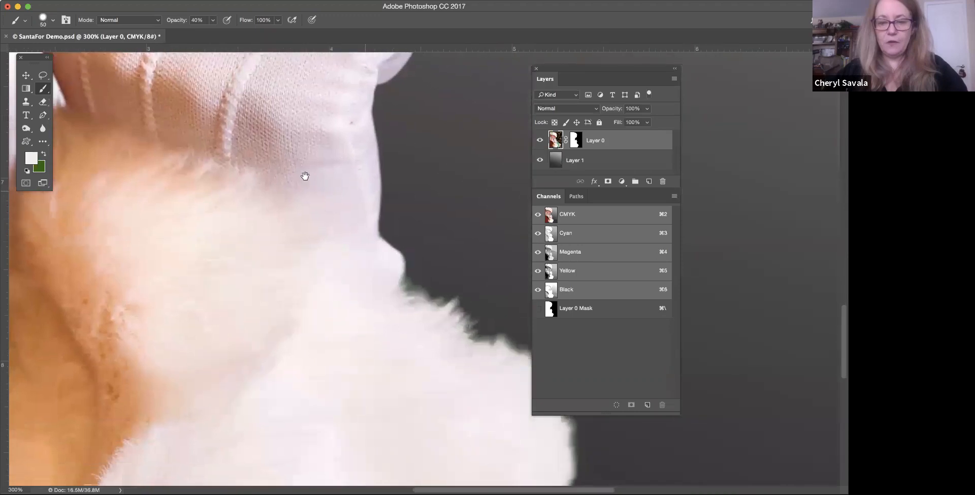
mouse_move(365, 269)
left_mouse_down()
mouse_move(464, 332)
mouse_move(486, 394)
mouse_move(395, 264)
mouse_move(406, 284)
mouse_move(397, 253)
mouse_move(416, 338)
mouse_move(357, 454)
left_mouse_up()
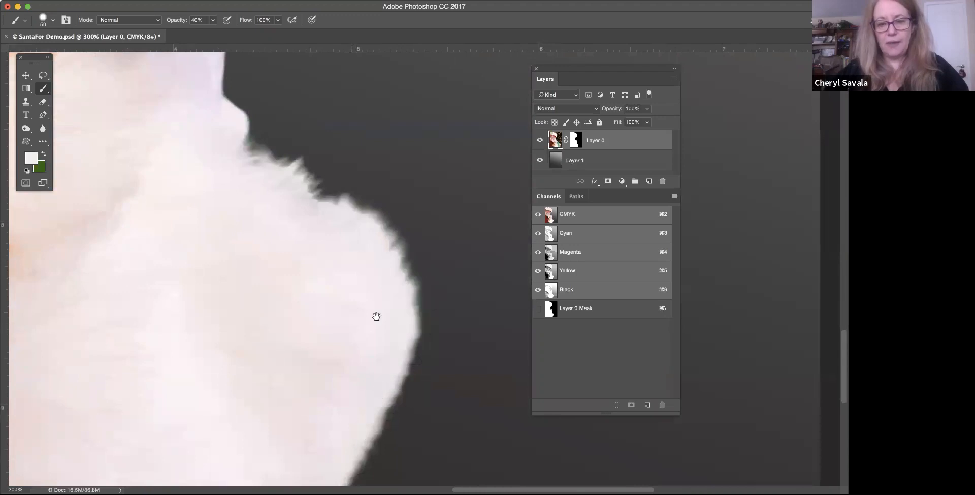
scroll(376, 316, "down", 5)
scroll(376, 315, "left", 1)
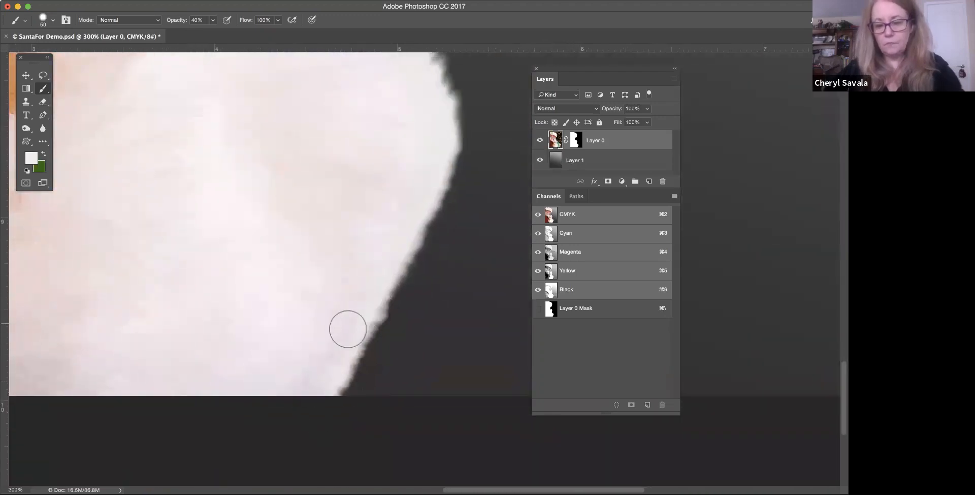
Enlarge the brush to 175 px and paint off-white over the fur cuff's lower edge
key("bracketright")
key("bracketright")
key("bracketright")
key("bracketright")
key("bracketright")
key("bracketright")
key("bracketright")
key("bracketright")
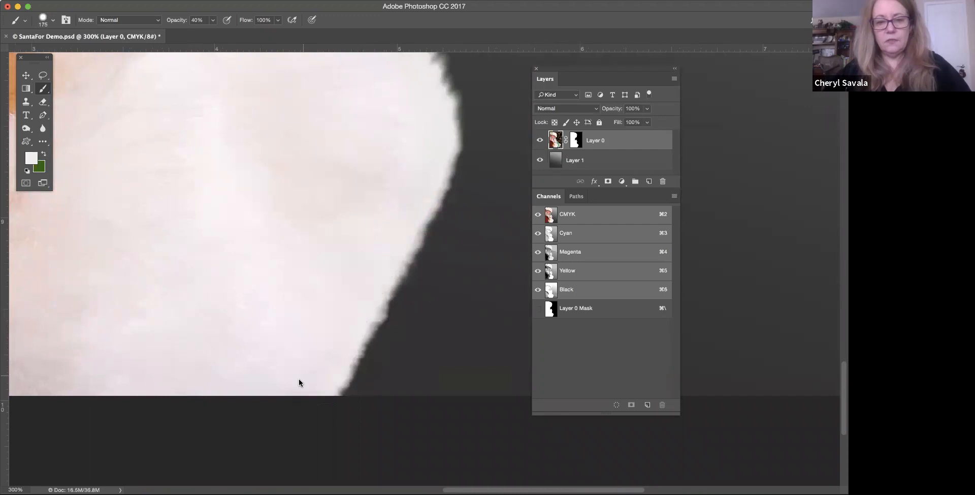
Select the gradient background, Layer 1, and hide and reshow it with the whole image in view
key("super+minus")
key("super+minus")
key("super+minus")
key("super+minus")
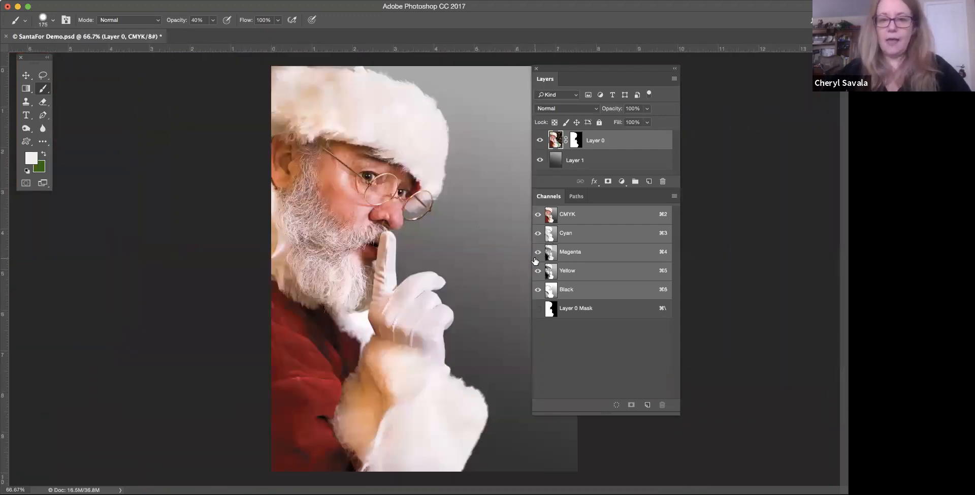
left_click(556, 161)
left_click(538, 161)
left_click(537, 161)
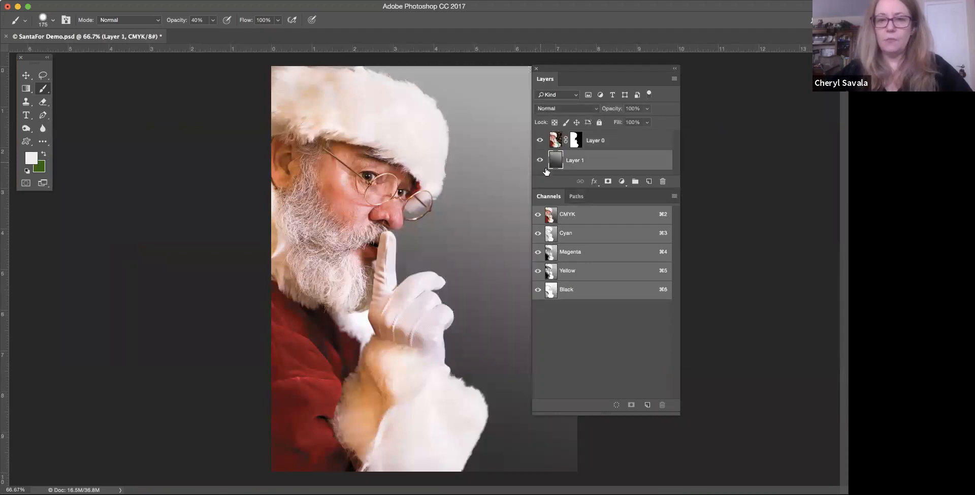